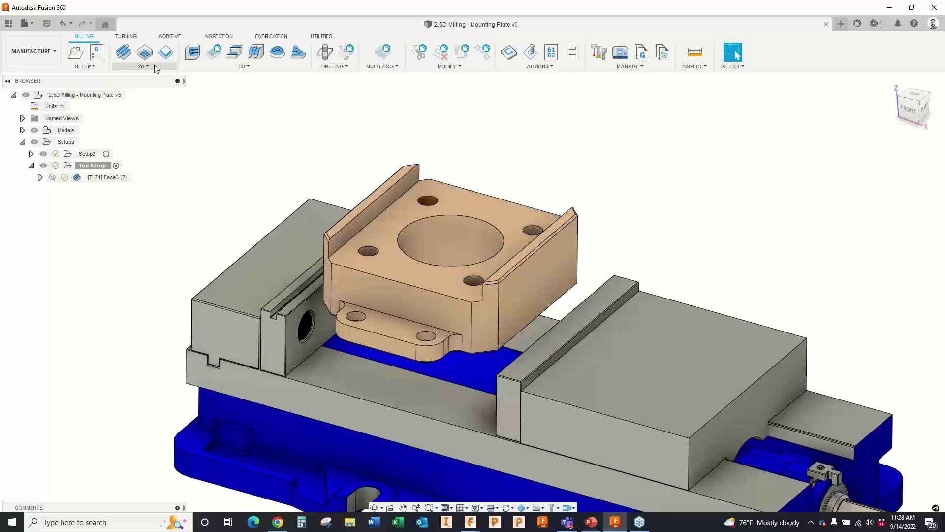
Step: Start a 2D Adaptive Clearing operation in Top Setup and select the floor edges along both raised rails as open pocket chains
left_click(214, 68)
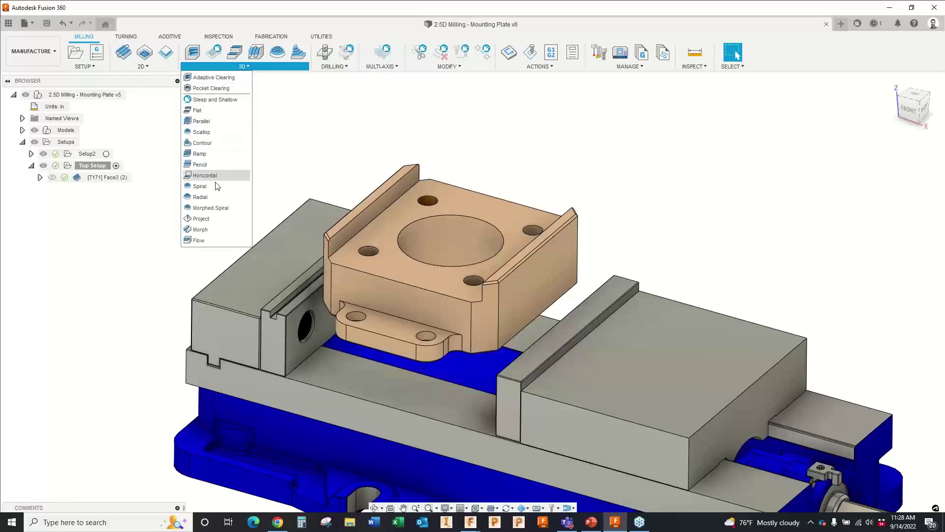
left_click(161, 69)
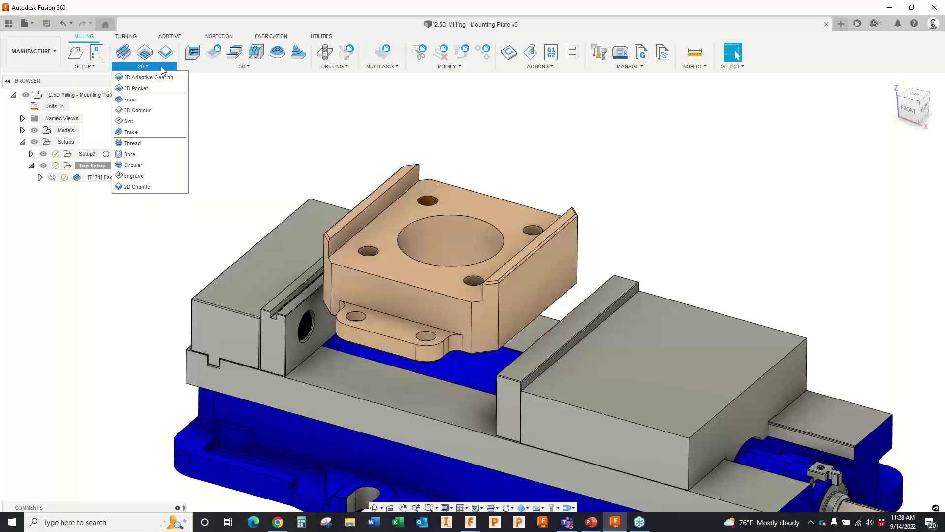
left_click(162, 69)
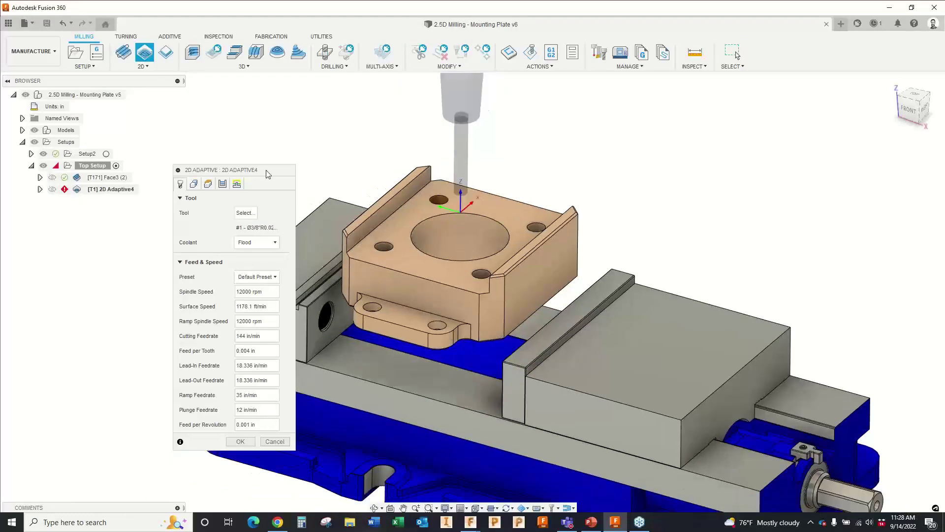
left_click_drag(267, 174, 268, 140)
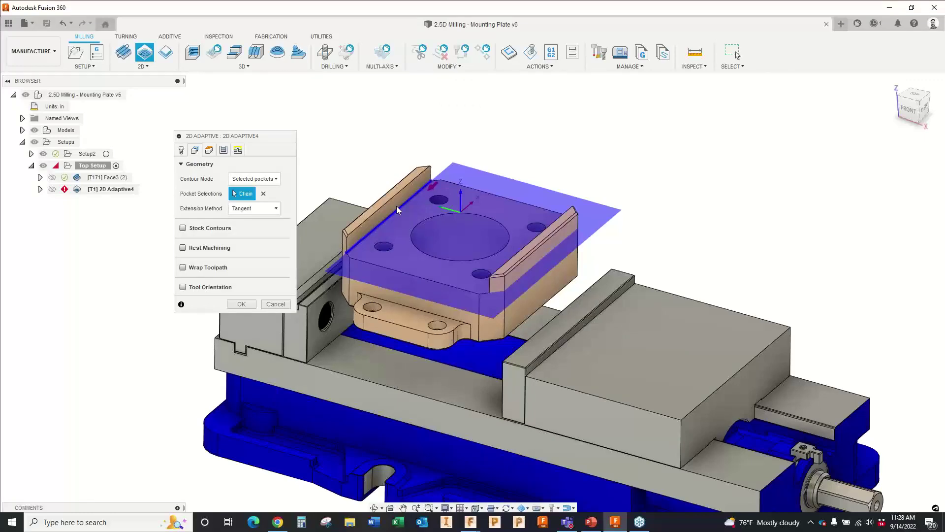
left_click(398, 211)
middle_click_drag(509, 258, 610, 181)
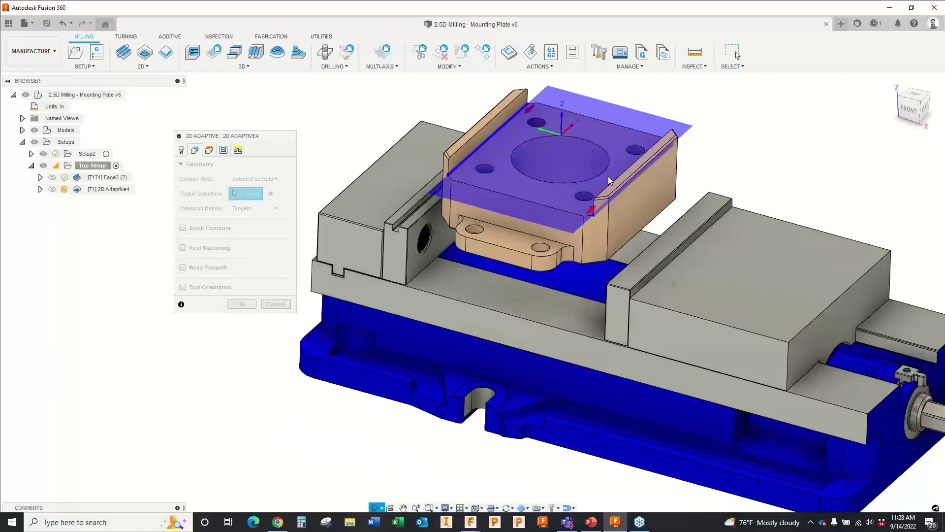
Step: Set radial and axial stock to leave to 0.03 in, enable multiple depths with a 0.125 in maximum roughing stepdown, and generate the adaptive toolpath
left_click(223, 150)
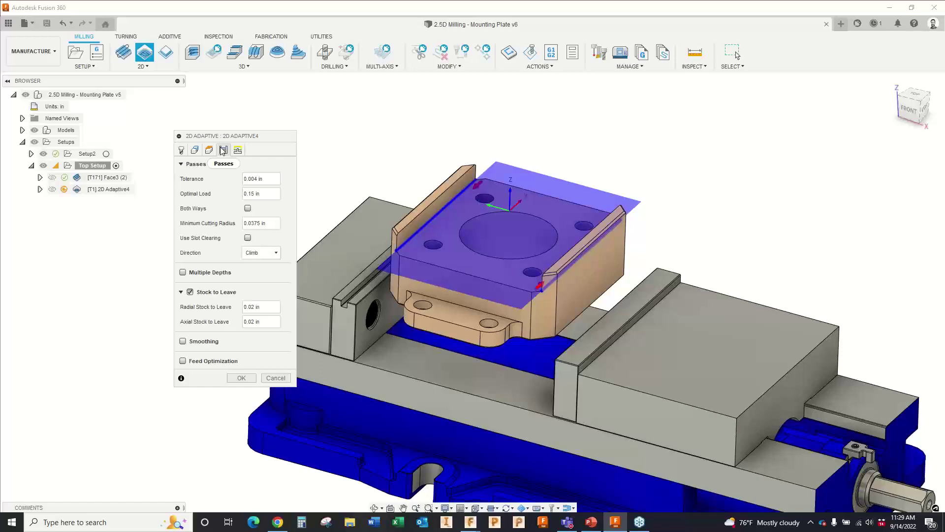
left_click(260, 306)
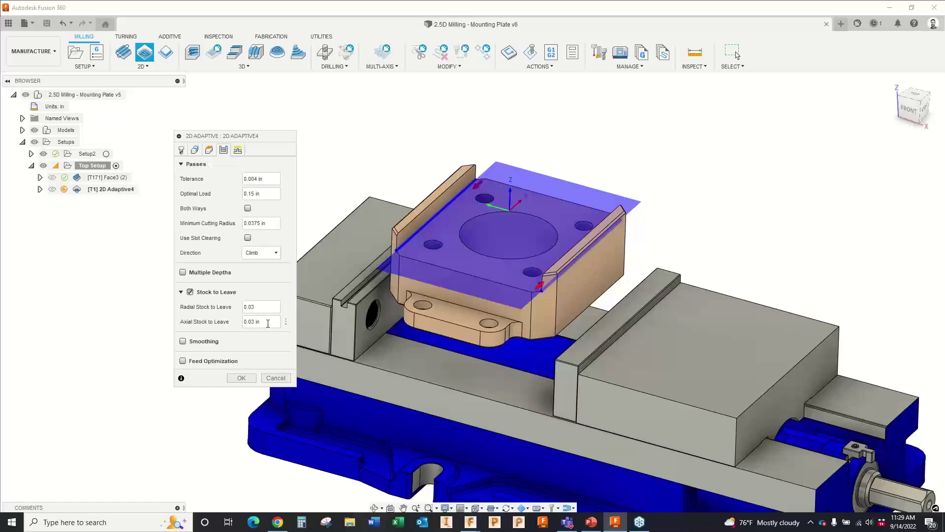
type("0.03")
left_click(261, 194)
left_click(183, 272)
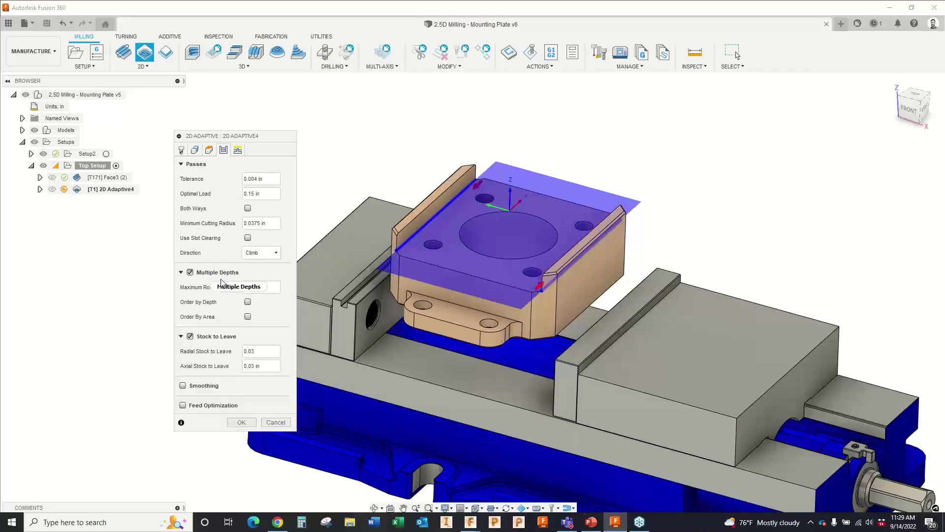
type("0.125")
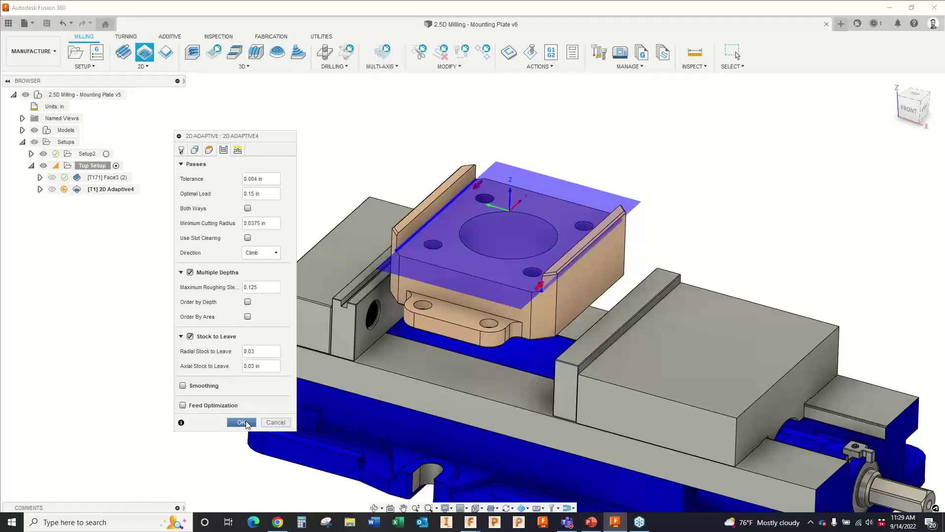
left_click(241, 423)
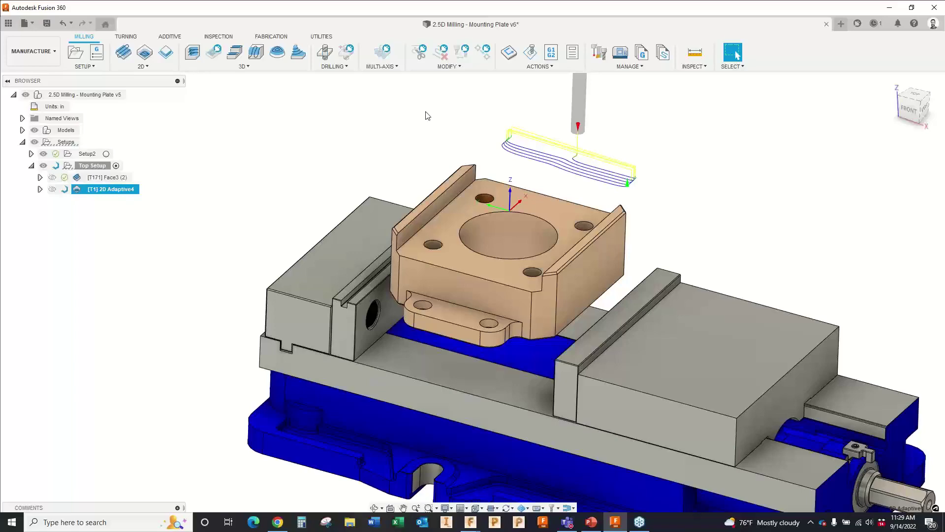
scroll(526, 194, "up", 2)
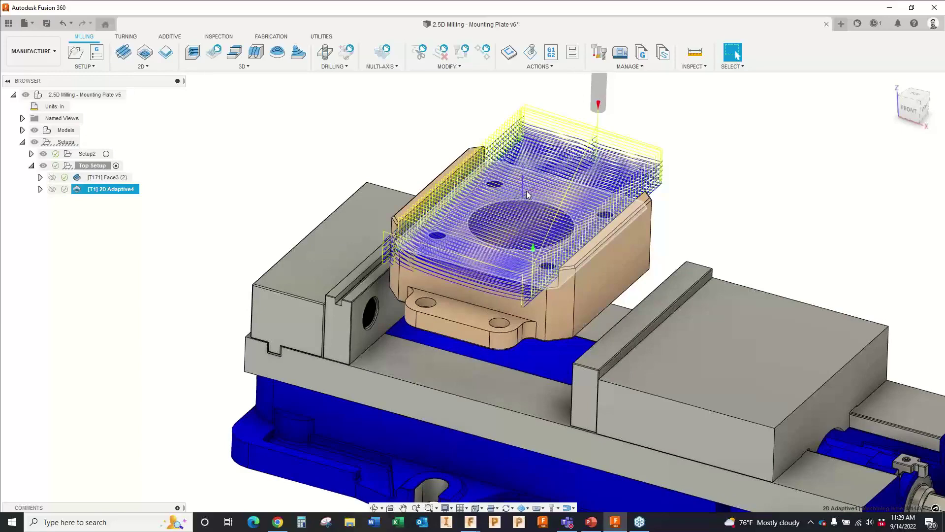
key("ctrl+g")
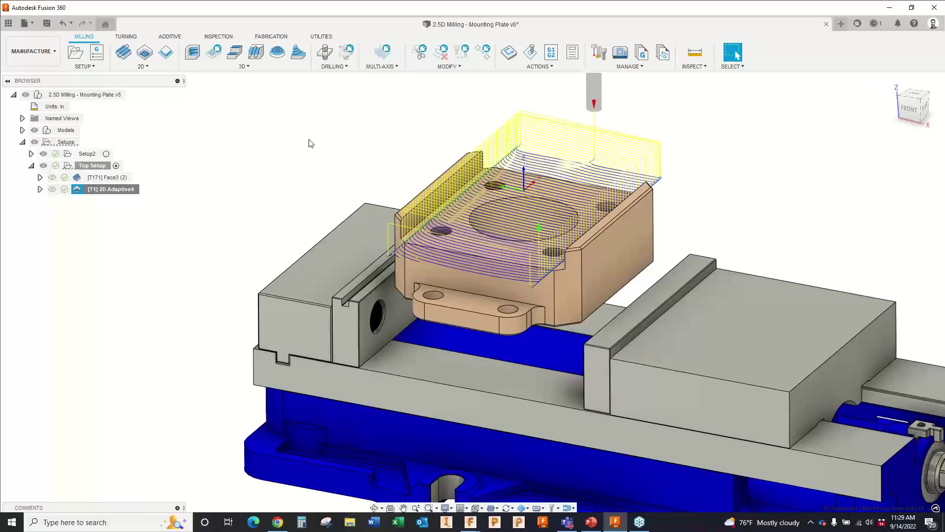
Step: Create a 2D Pocket operation on the channel floor, using the floor edge along the raised rail as the pocket selection
left_click(233, 145)
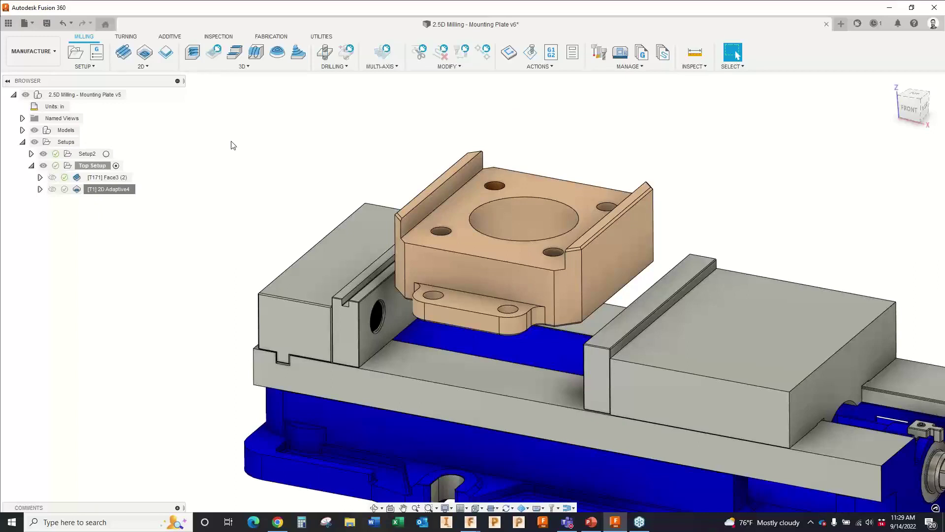
key("p")
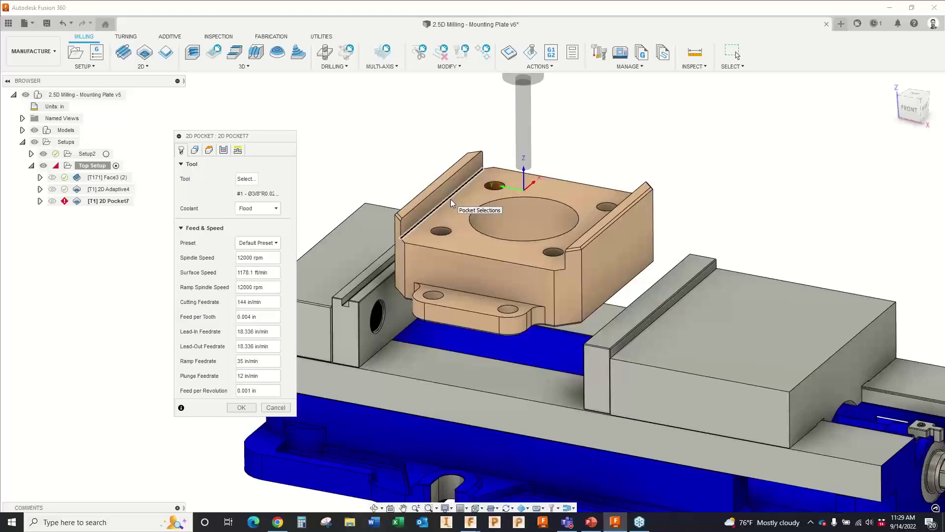
left_click(452, 203)
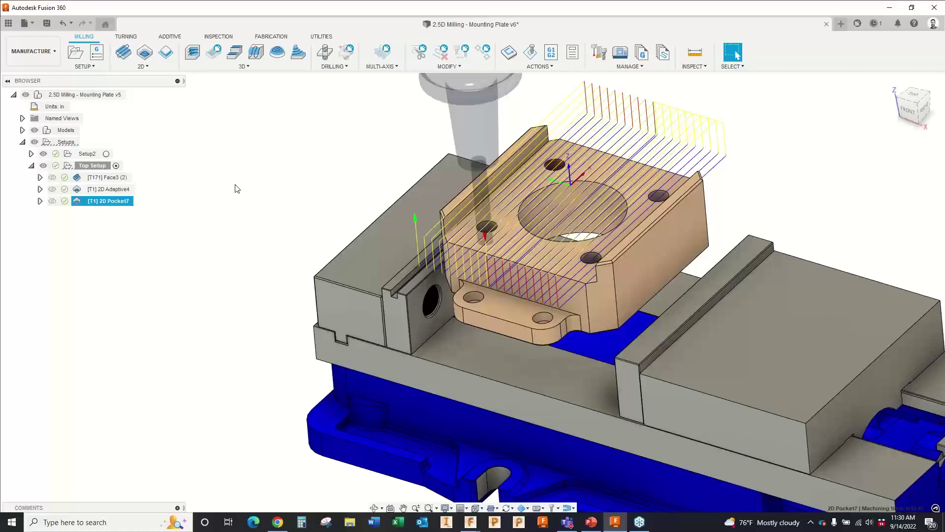
Step: Set the 2D Adaptive operation's spindle speed to 10000 rpm, regenerate its toolpath, and recheck its feed and speed settings
double_click(108, 189)
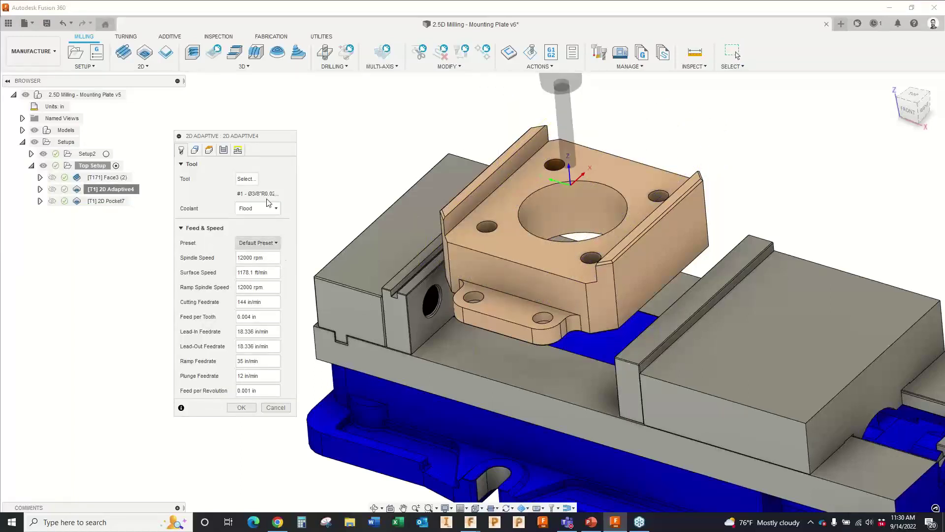
left_click_drag(265, 136, 258, 119)
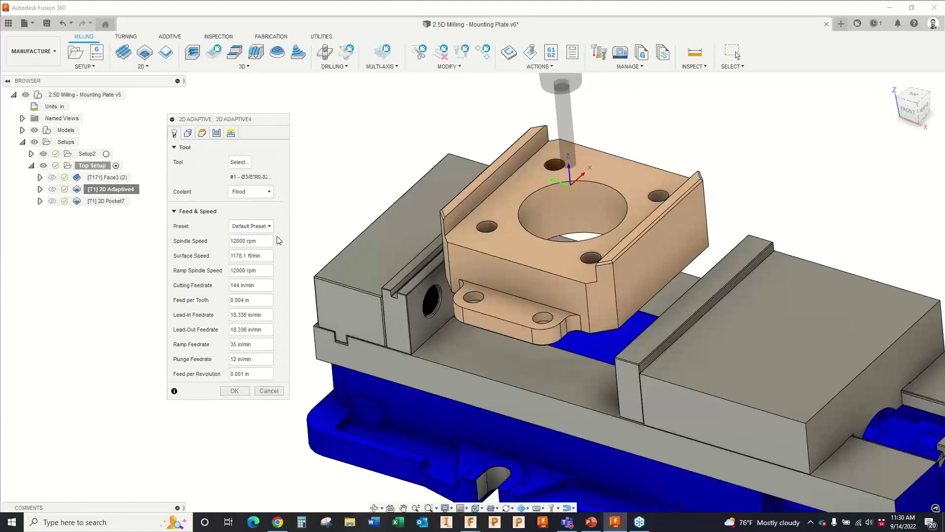
left_click(262, 242)
type("10000")
key("Return")
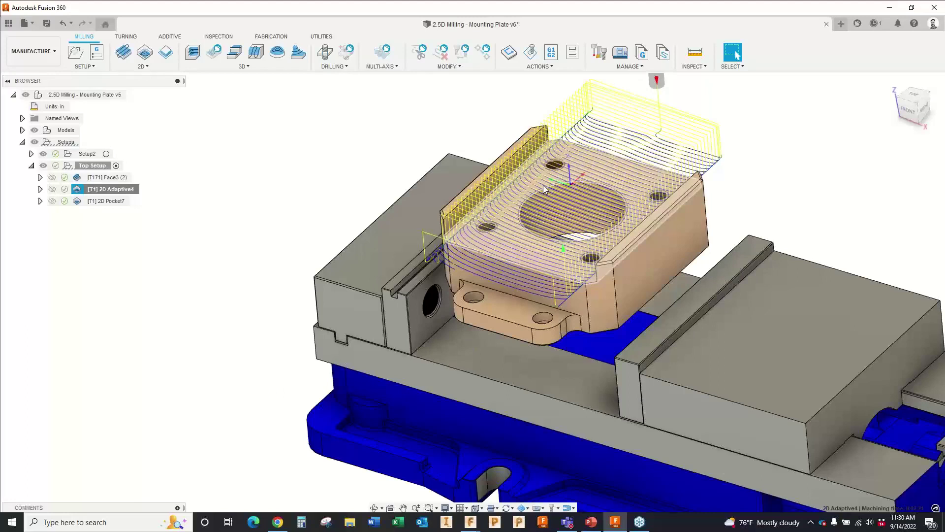
double_click(543, 185)
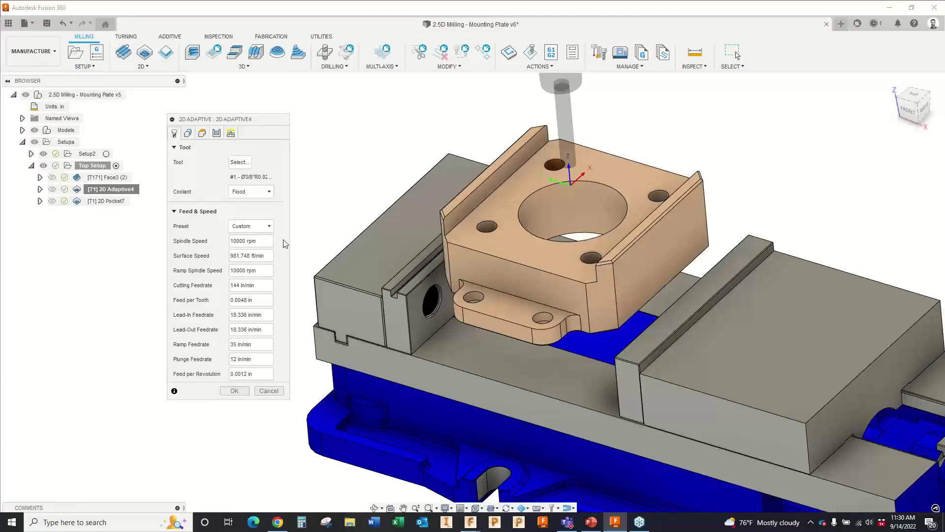
key("Return")
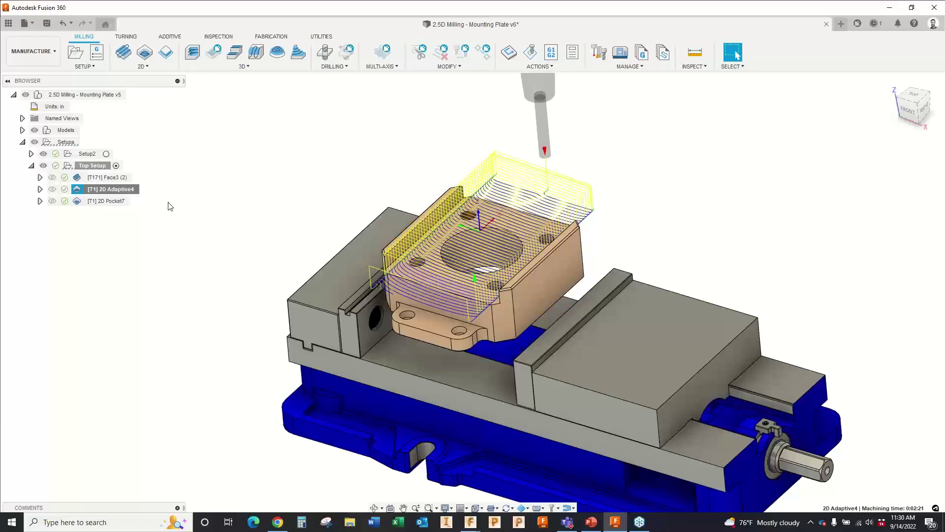
Step: Start a Drill operation and assign the 1/4" 90° spot drill from the Collar library
left_click(111, 201)
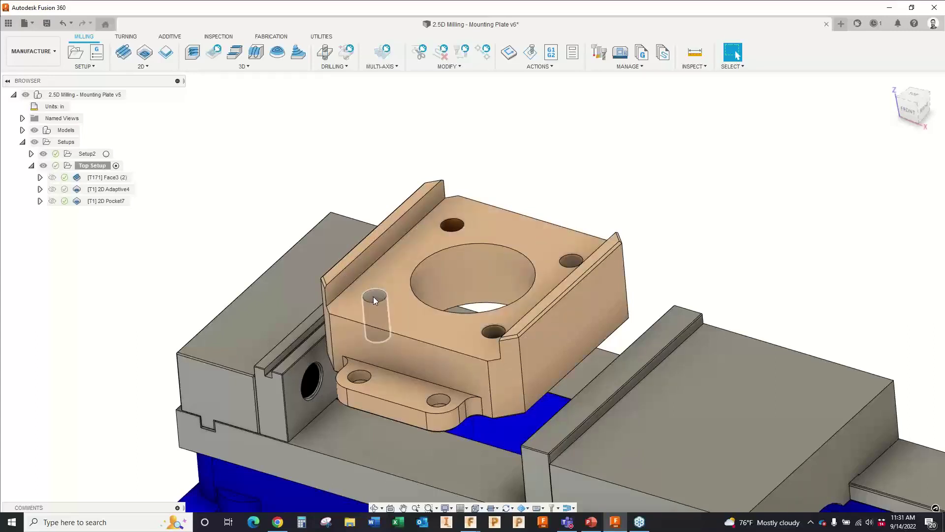
scroll(374, 296, "up", 1)
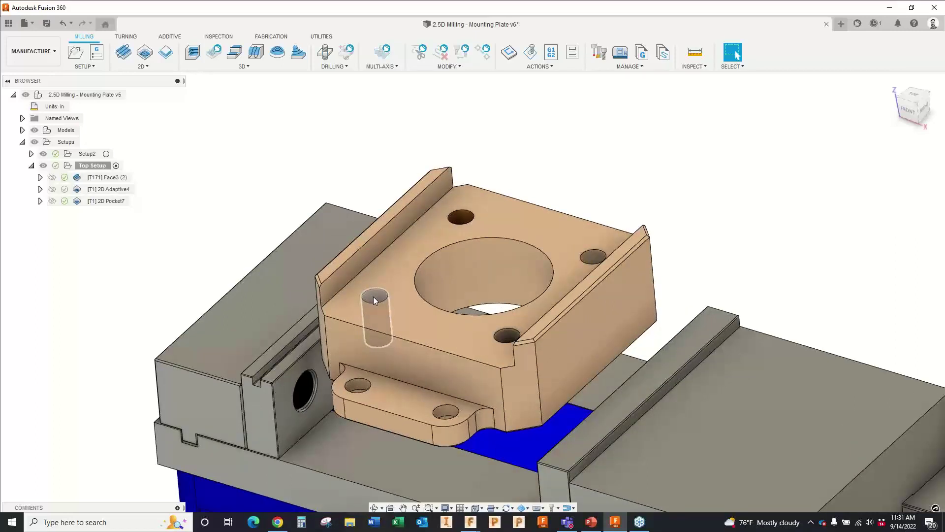
left_click(374, 296)
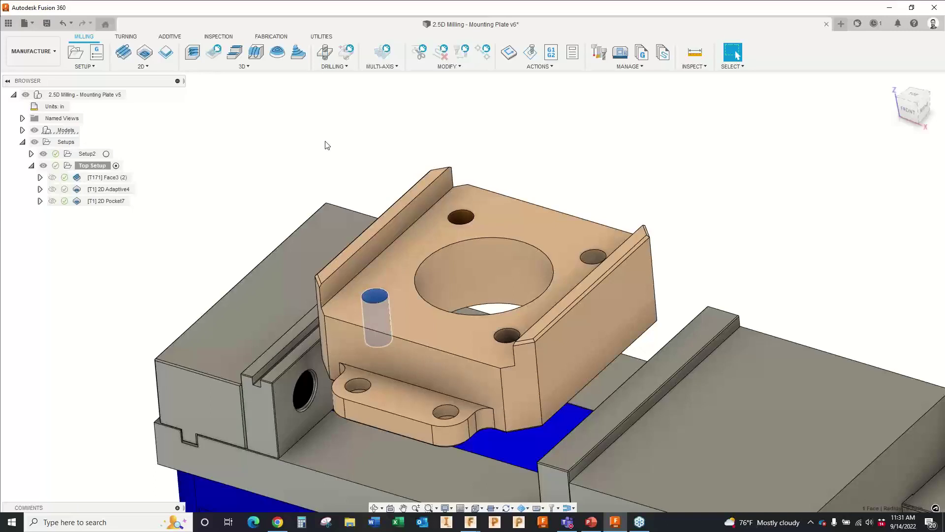
left_click(326, 143)
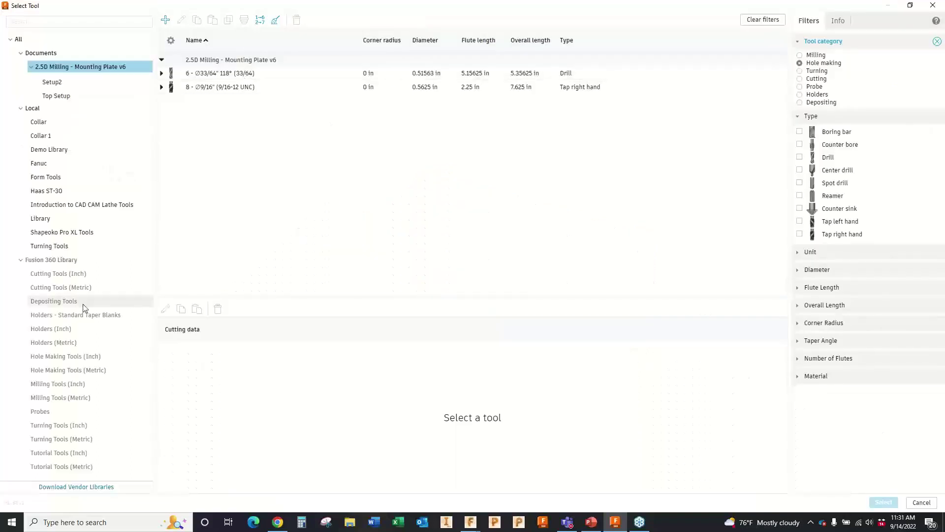
left_click(51, 260)
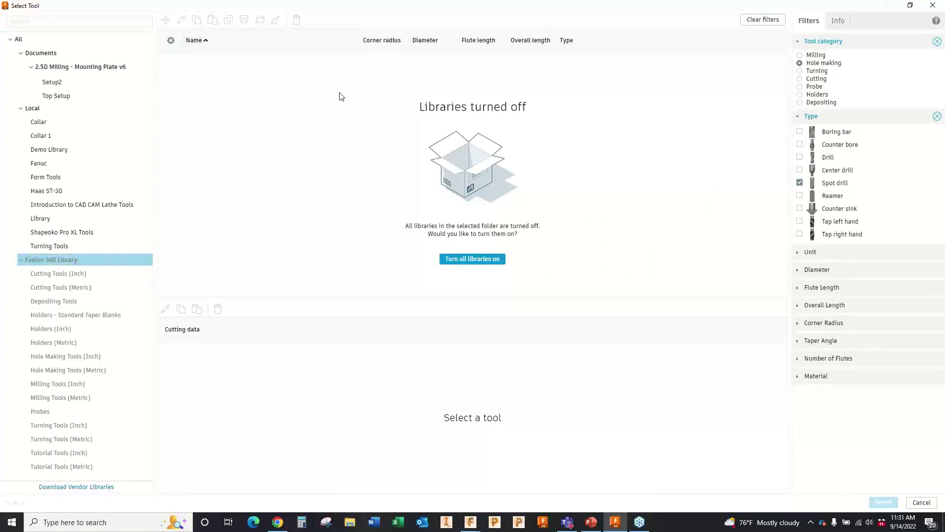
left_click(55, 275)
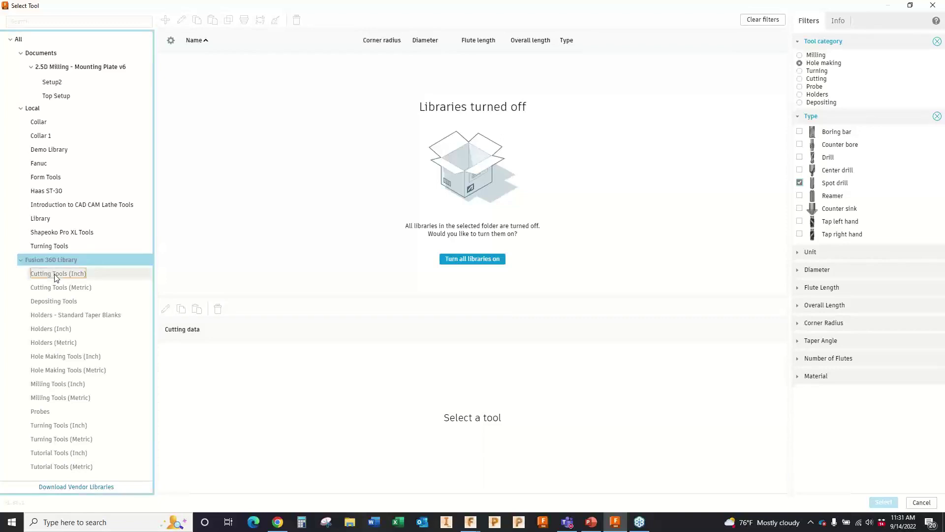
left_click(50, 151)
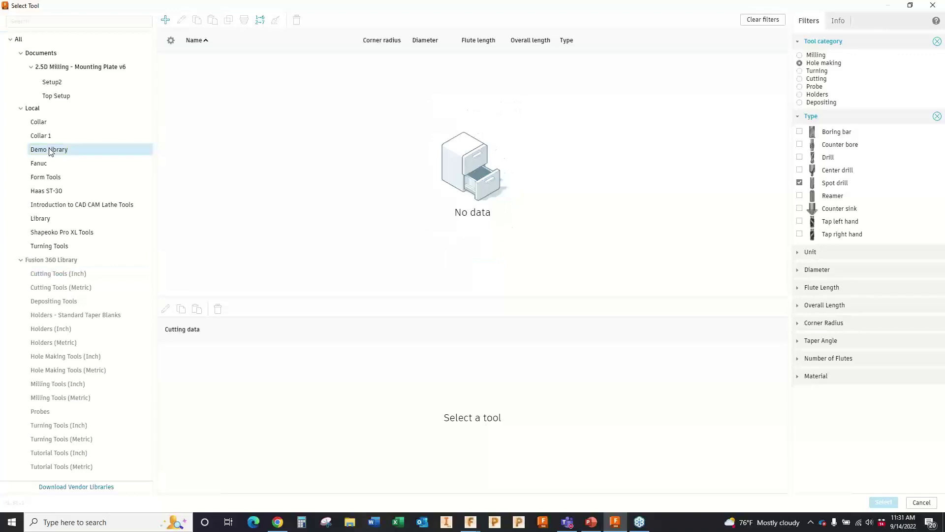
left_click(39, 121)
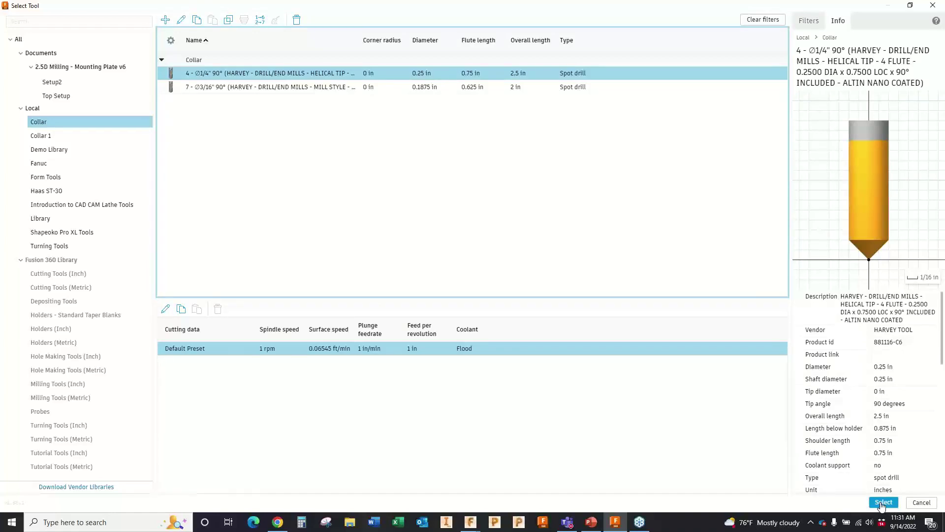
left_click(883, 503)
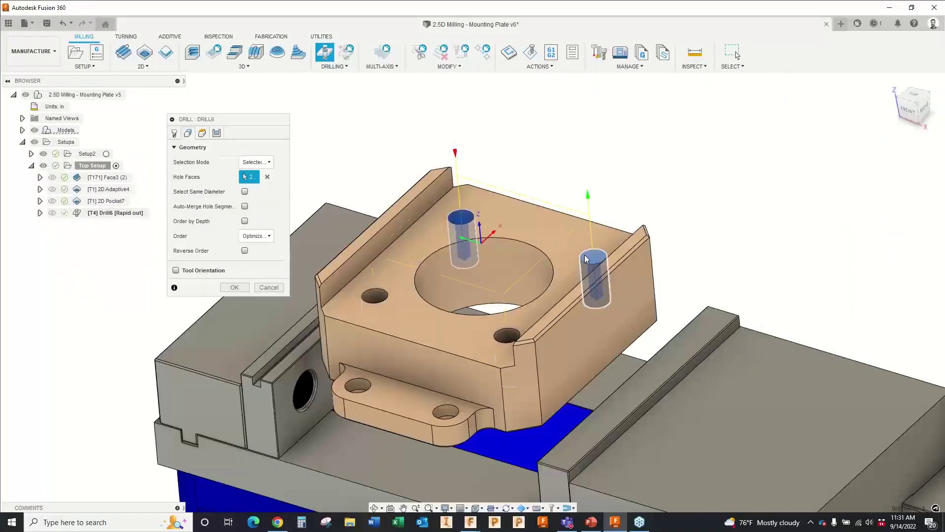
Step: Select the four hole faces in the channel floor, choose the bottom height reference, and generate the drilling toolpath
left_click(585, 258)
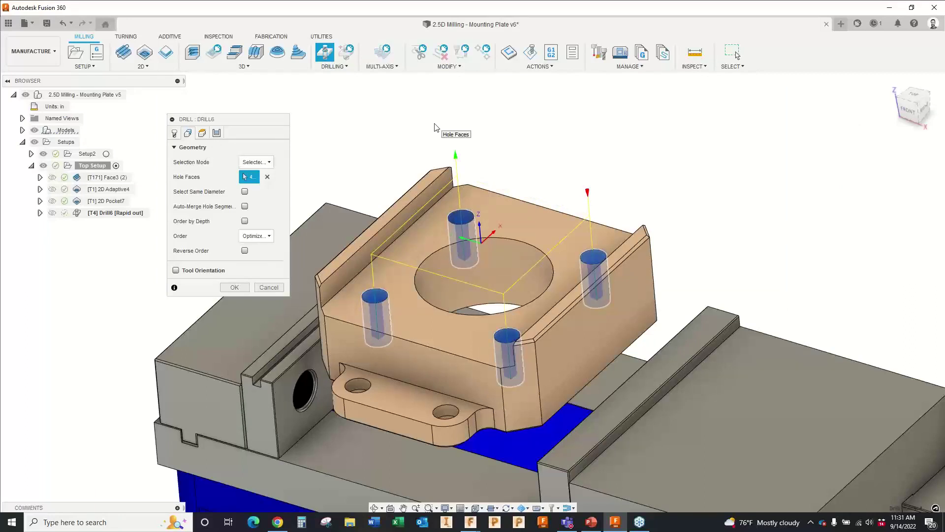
left_click(203, 134)
left_click(251, 359)
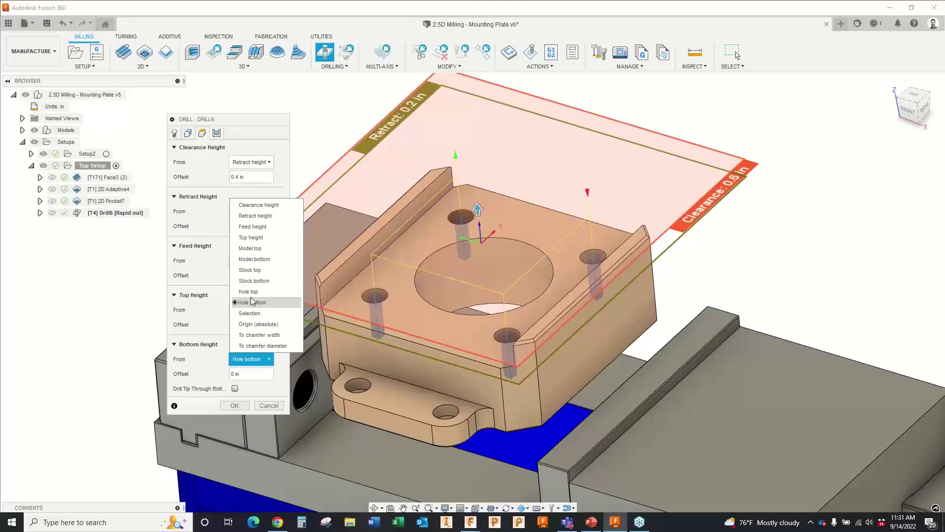
middle_click_drag(433, 236, 448, 227, "shift")
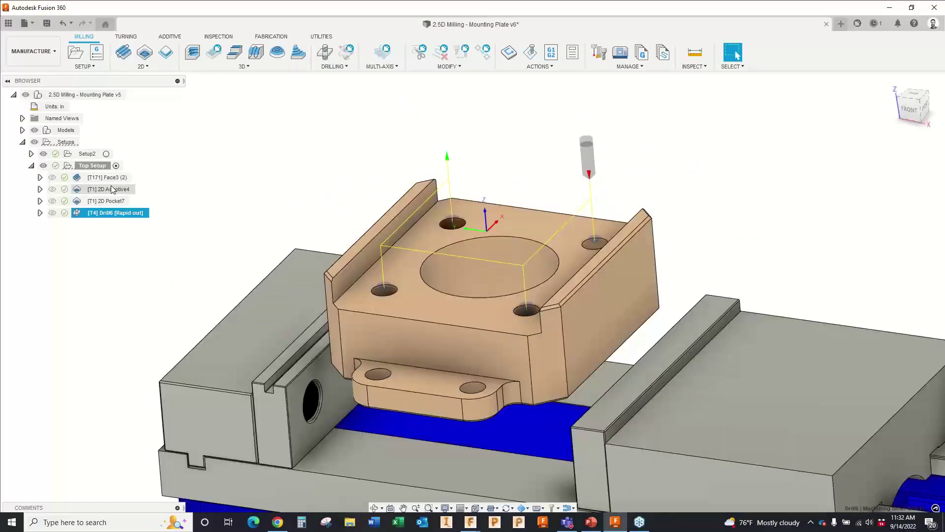
left_click(142, 55)
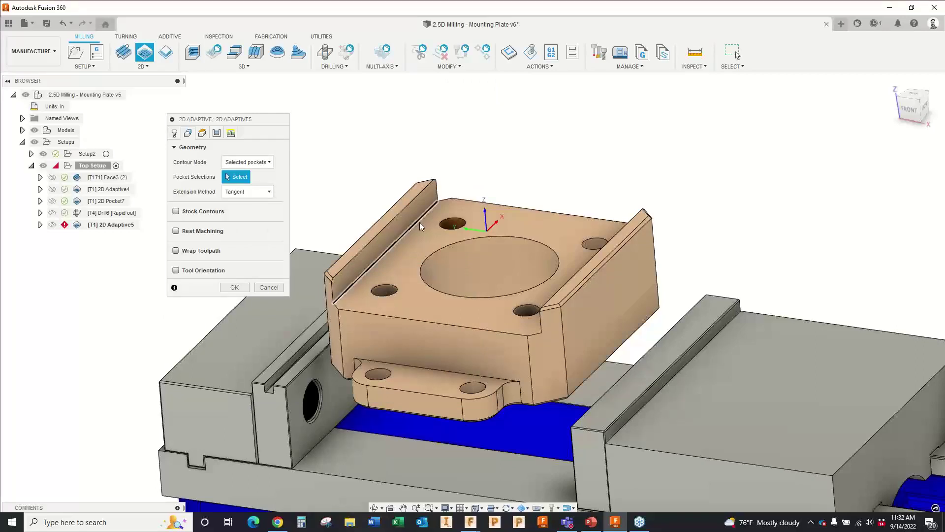
left_click(421, 226)
left_click(217, 134)
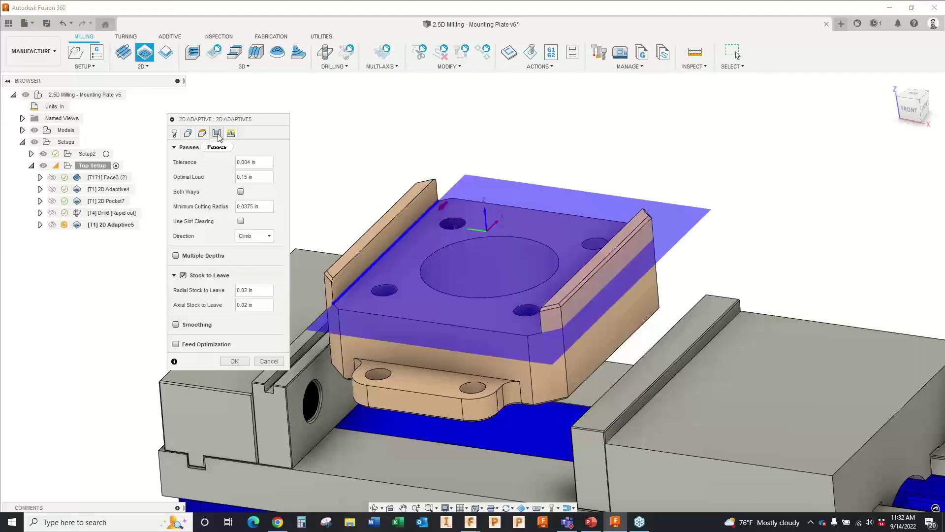
left_click(230, 133)
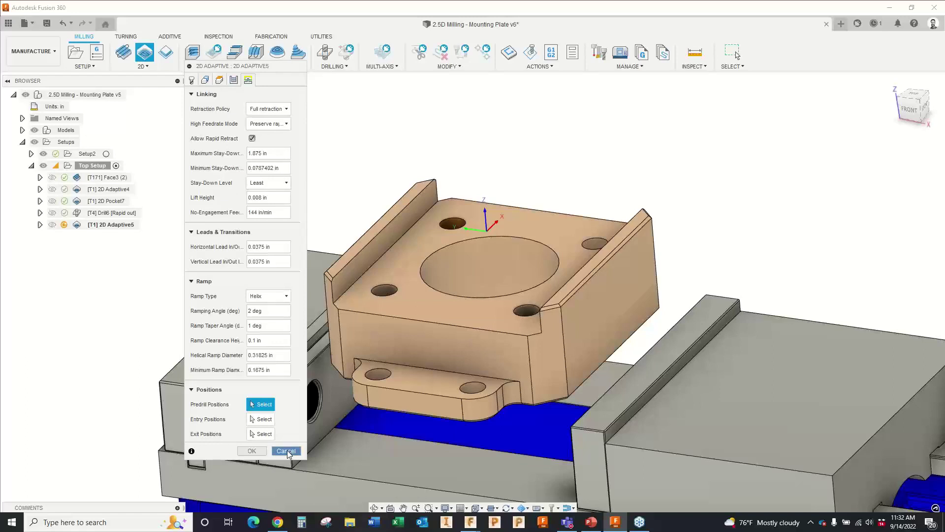
left_click(286, 451)
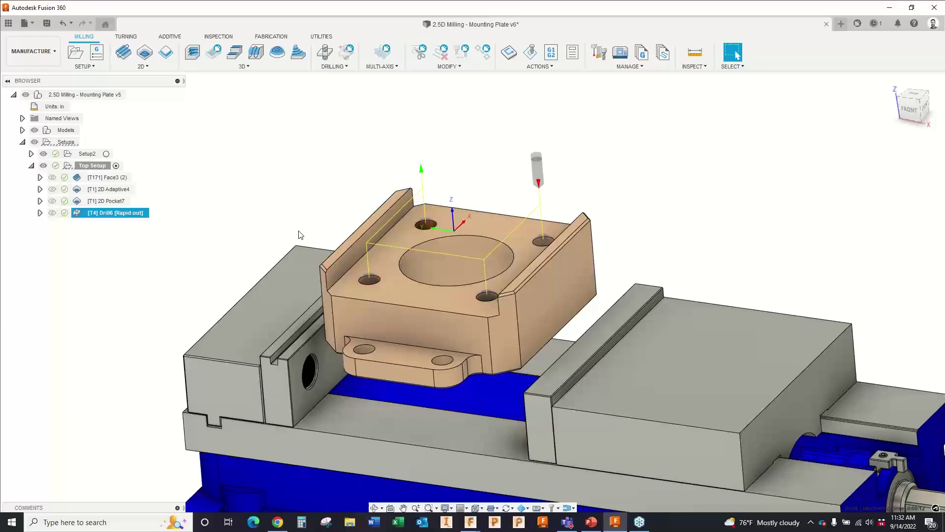
Step: Switch to FeatureCAM and run Automatic Feature Recognition on solid body1 for Setup1
scroll(301, 235, "down", 2)
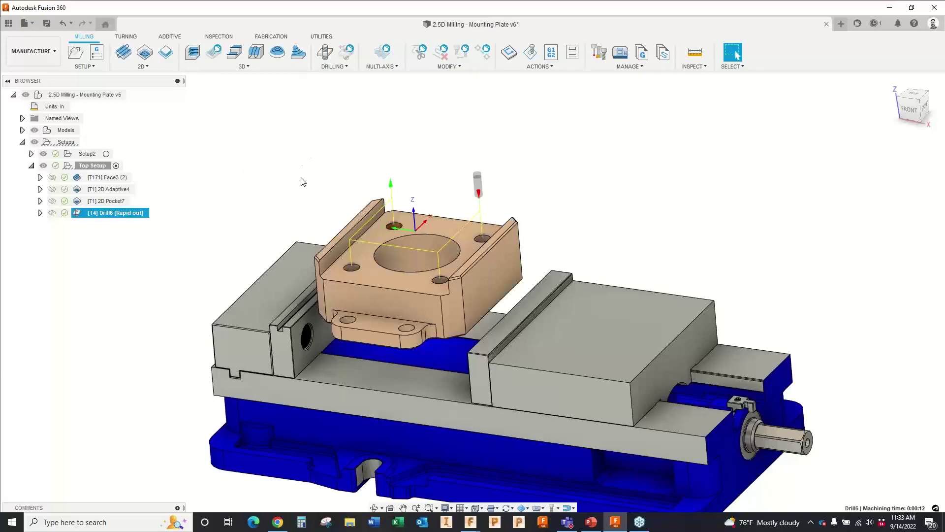
left_click(471, 523)
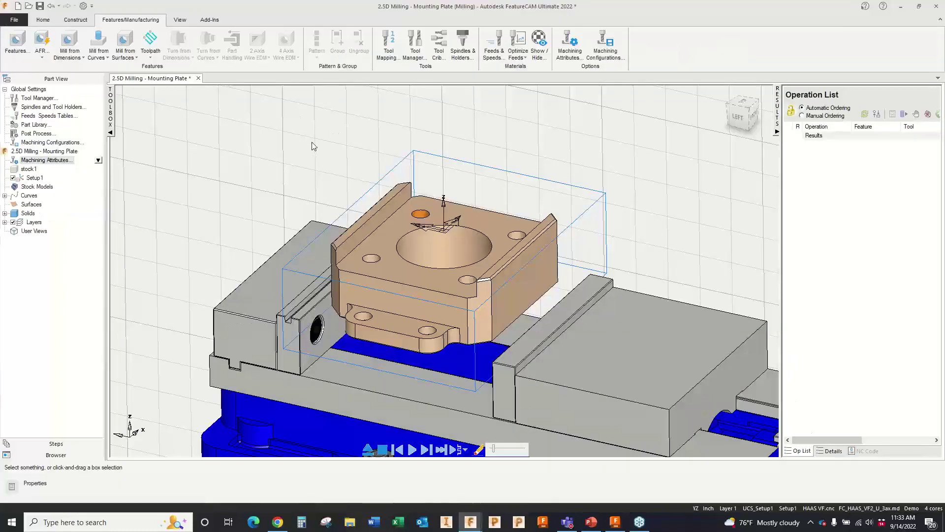
left_click(40, 41)
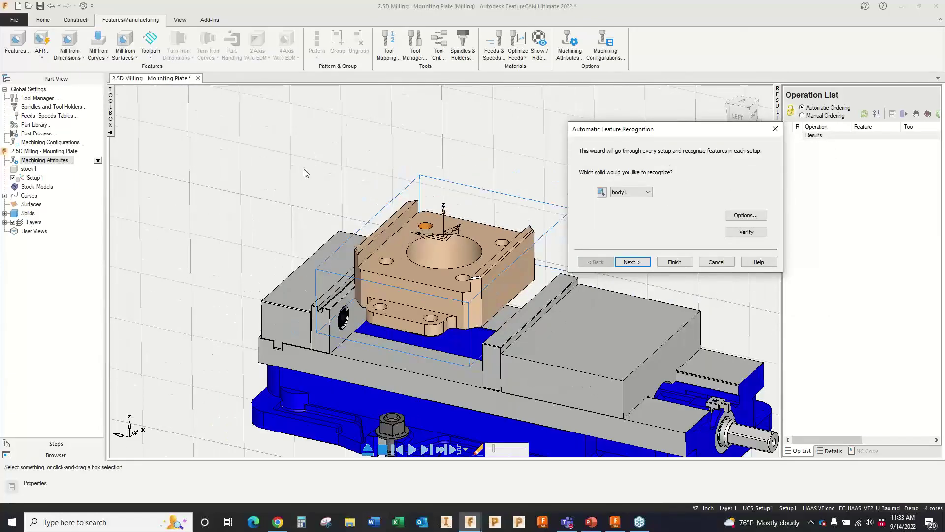
left_click(634, 261)
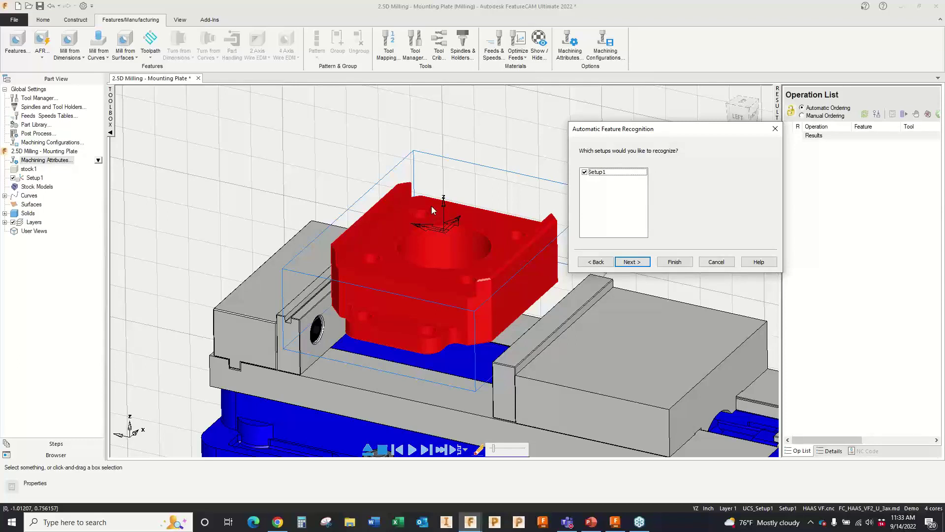
left_click(638, 262)
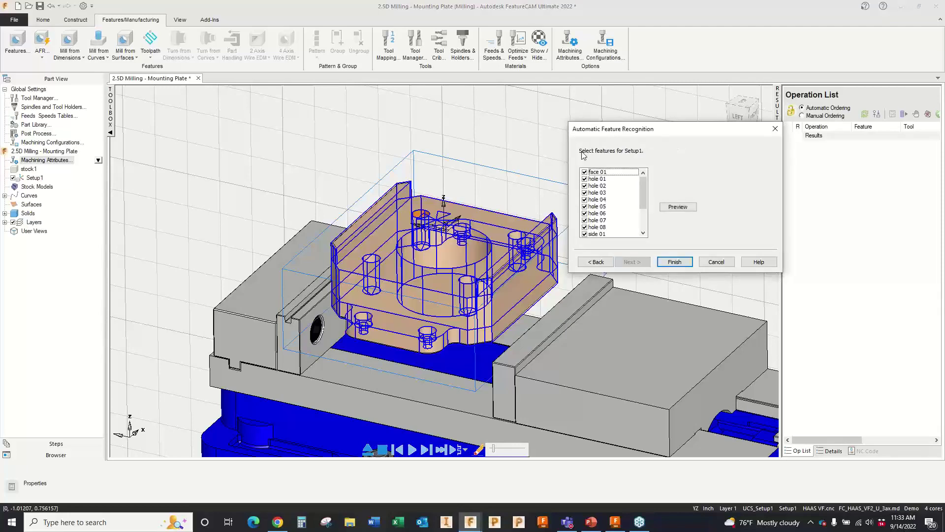
Step: Inspect the recognized features on the mounting plate from several angles and accept all of them for Setup1
middle_click_drag(443, 216, 354, 221)
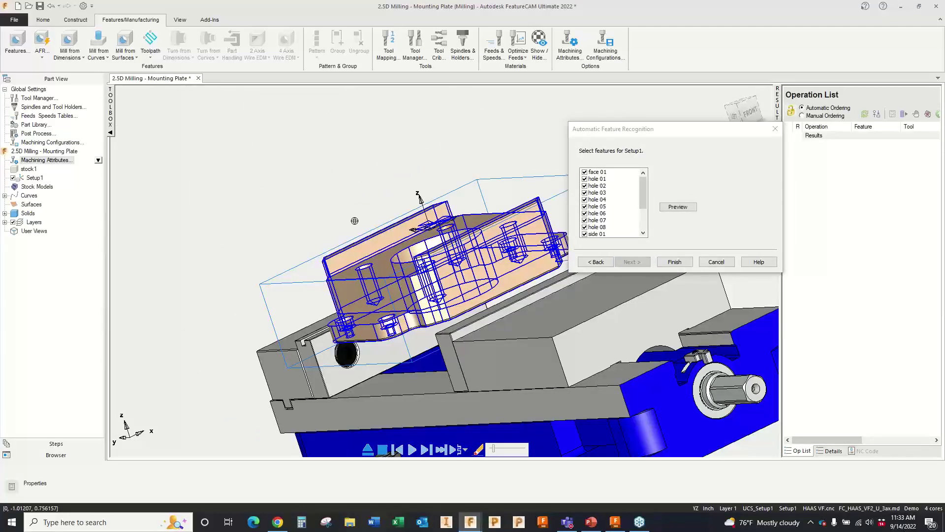
middle_click_drag(355, 221, 481, 222)
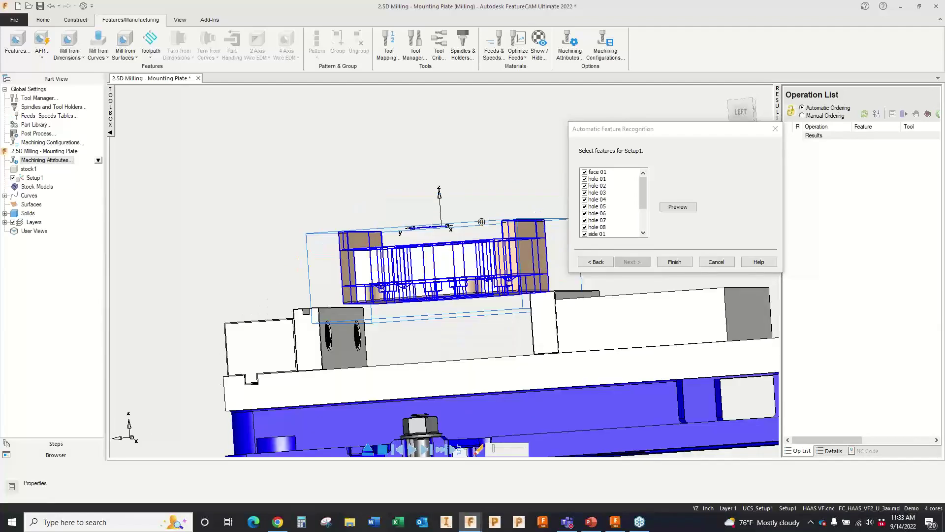
middle_click_drag(481, 222, 476, 246)
left_click(674, 262)
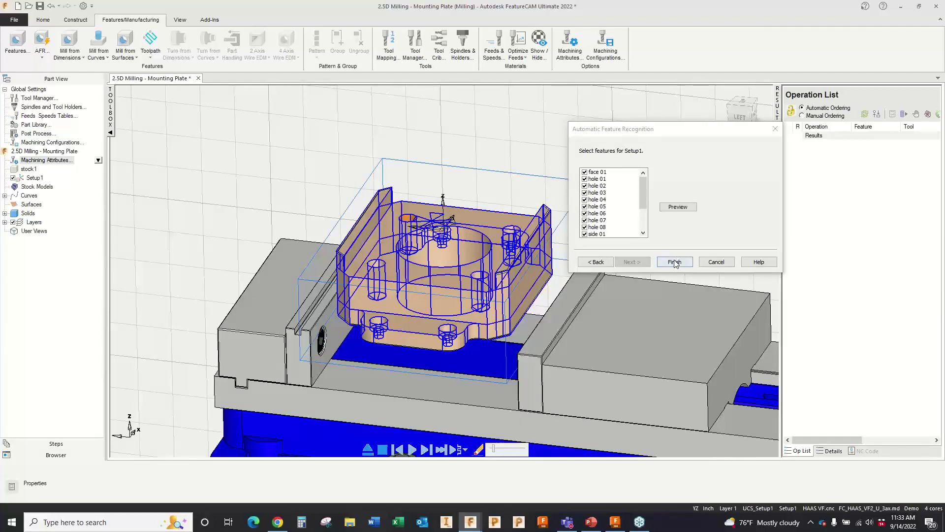
left_click(674, 262)
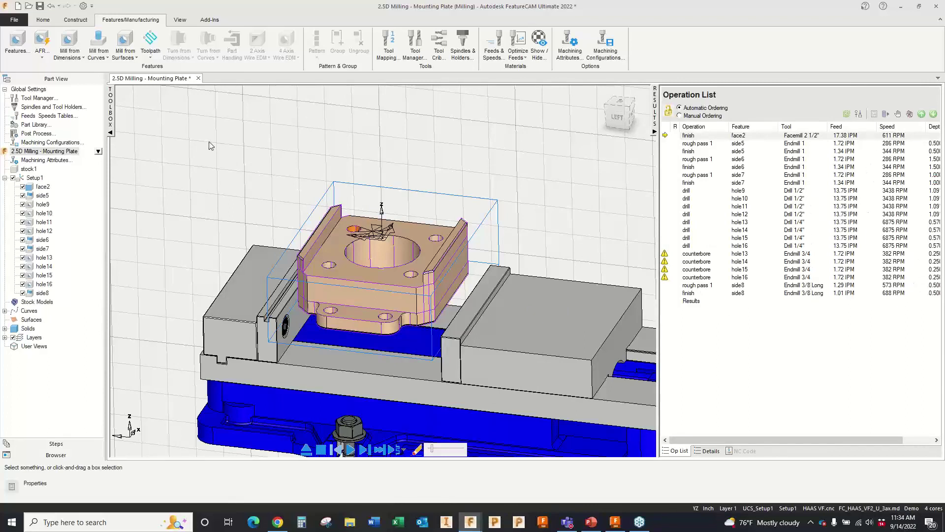
Step: Review the material and dimensions in the properties of stock1, leave them as they are, and narrow the operation list
left_click(31, 170)
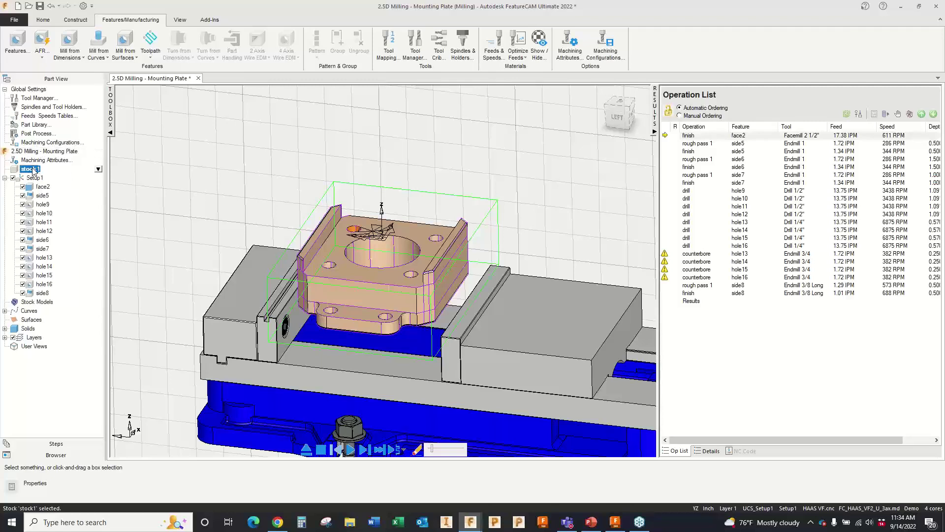
left_click(98, 169)
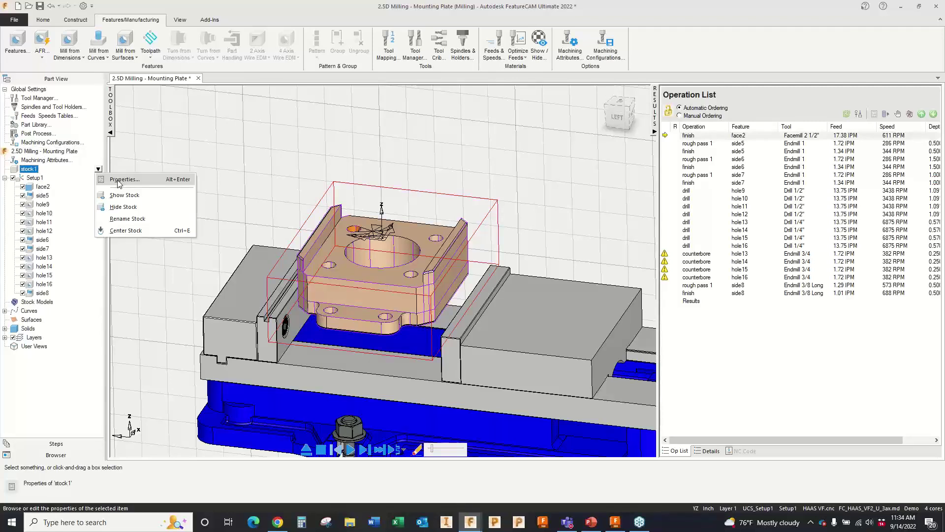
left_click(121, 180)
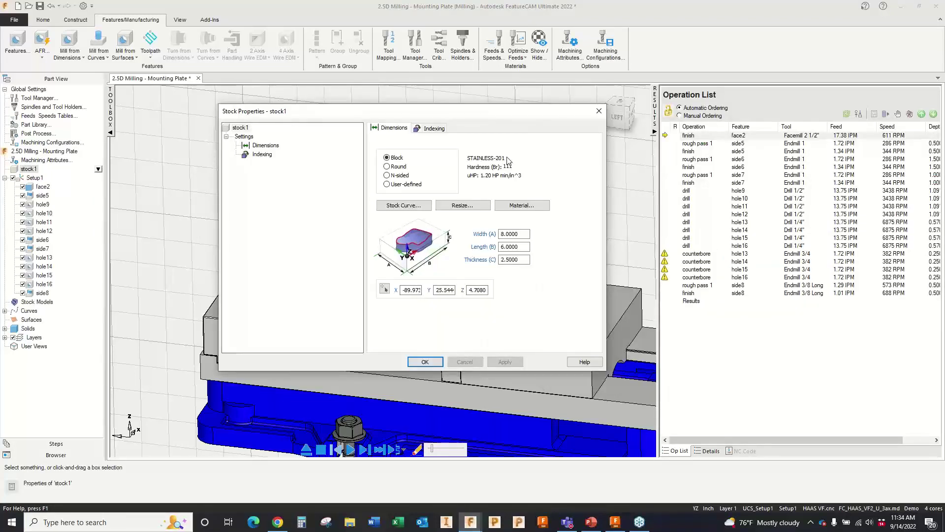
key("Return")
left_click_drag(659, 166, 682, 166)
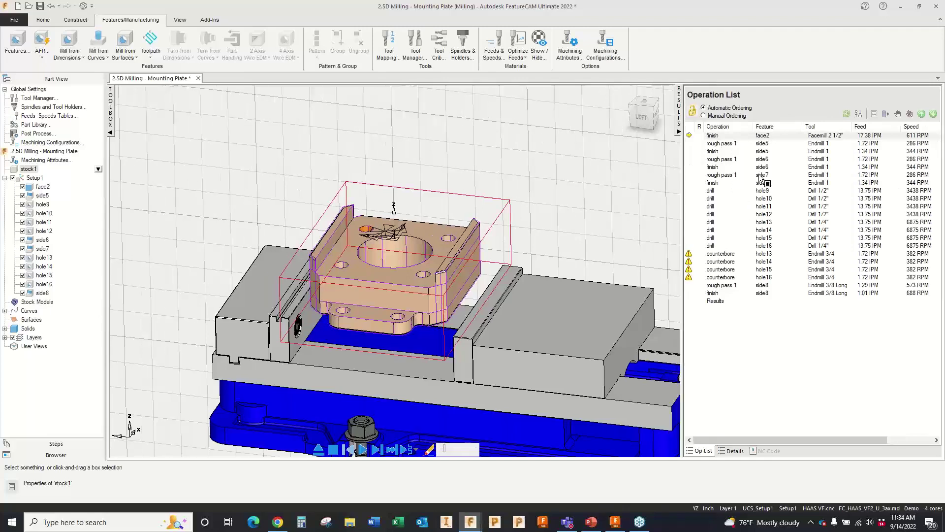
Step: Run a 3D simulation of all Setup1 operations and acknowledge the possible gouge warning
left_click(43, 21)
left_click(366, 54)
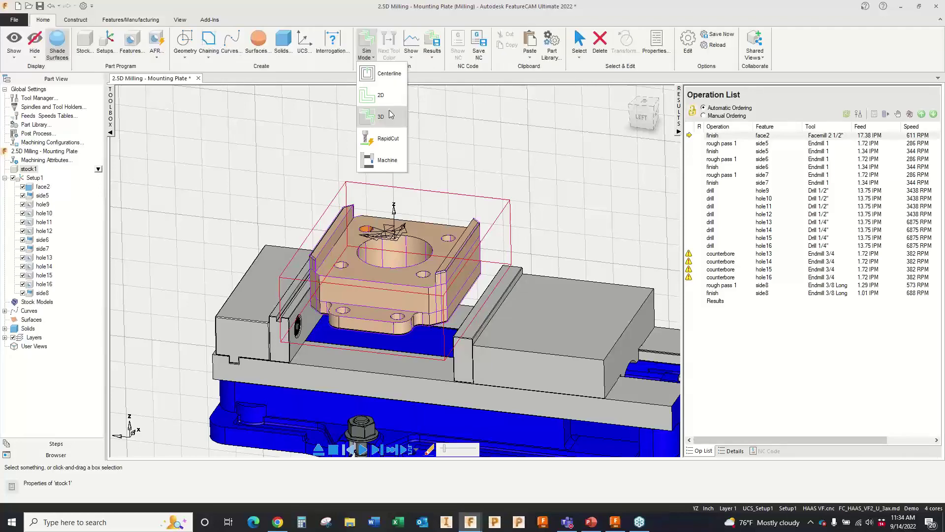
left_click(389, 117)
left_click(363, 449)
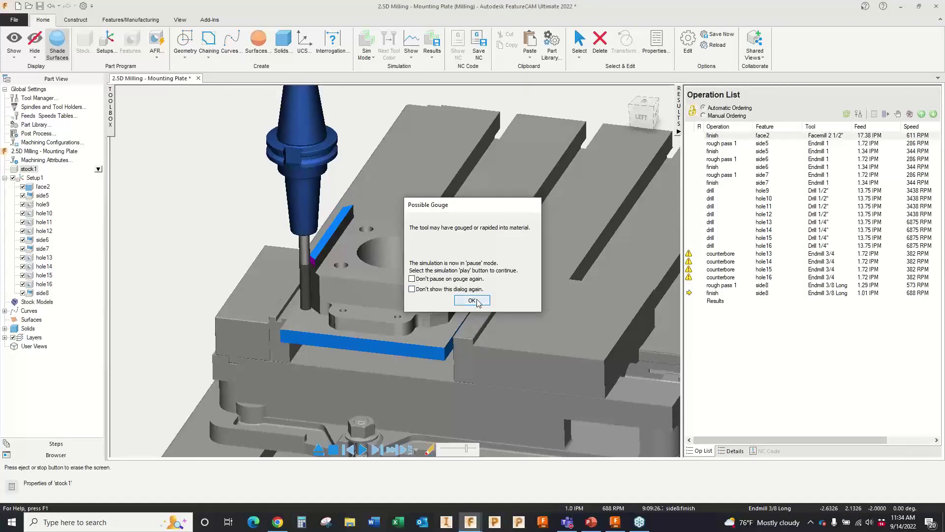
left_click(472, 300)
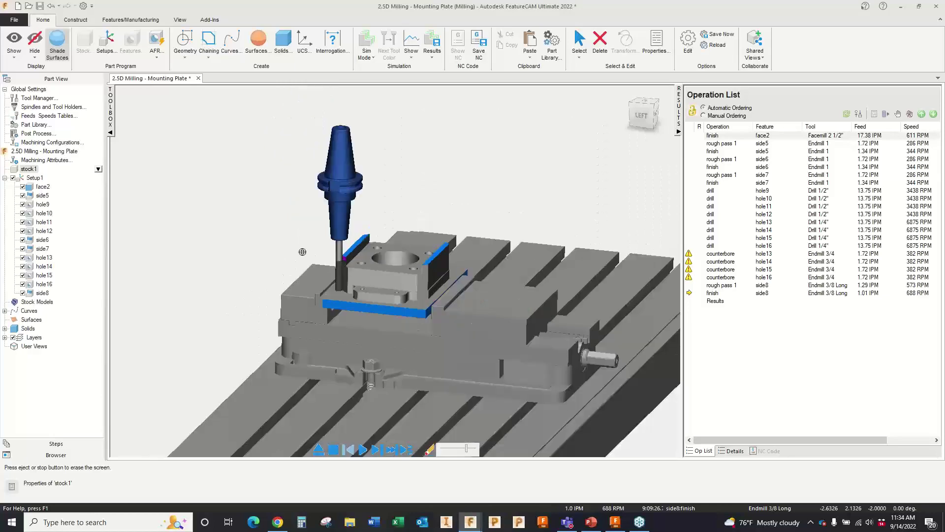
Step: Examine the simulated mounting plate and the tool's position beside the raised rail up close and from above, and stop the simulation
scroll(302, 251, "up", 2)
scroll(301, 251, "down", 1)
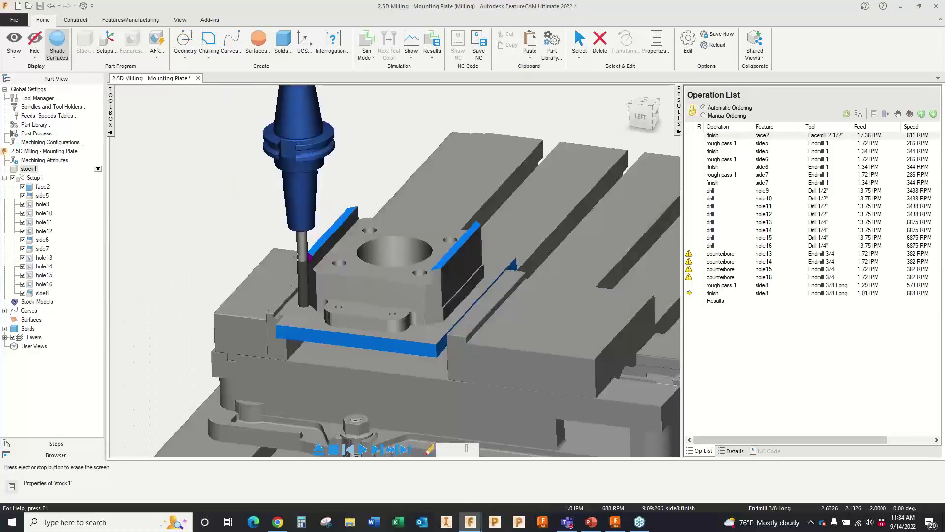
scroll(297, 256, "up", 1)
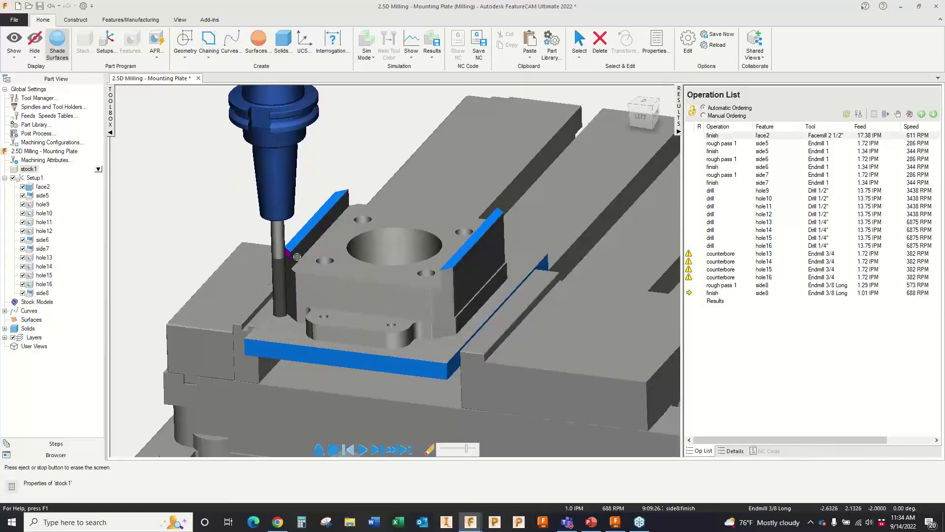
scroll(297, 256, "up", 2)
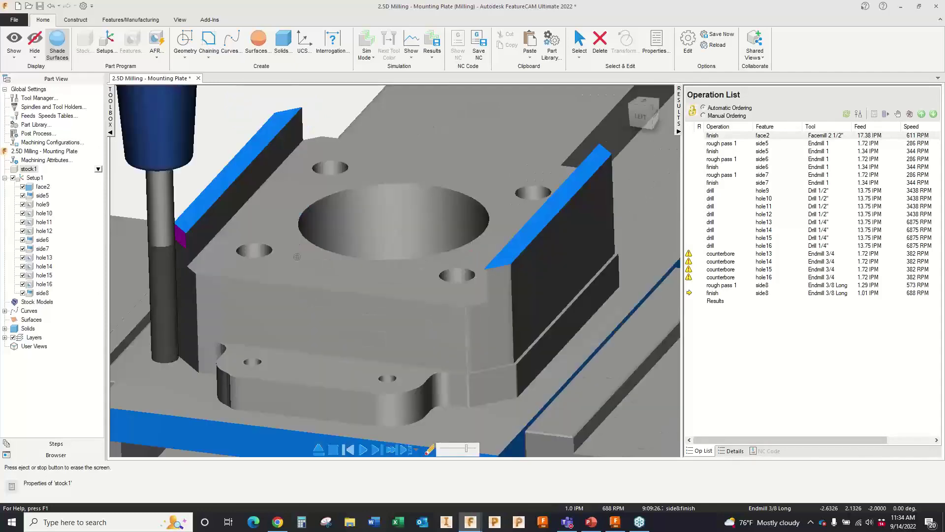
scroll(297, 256, "down", 2)
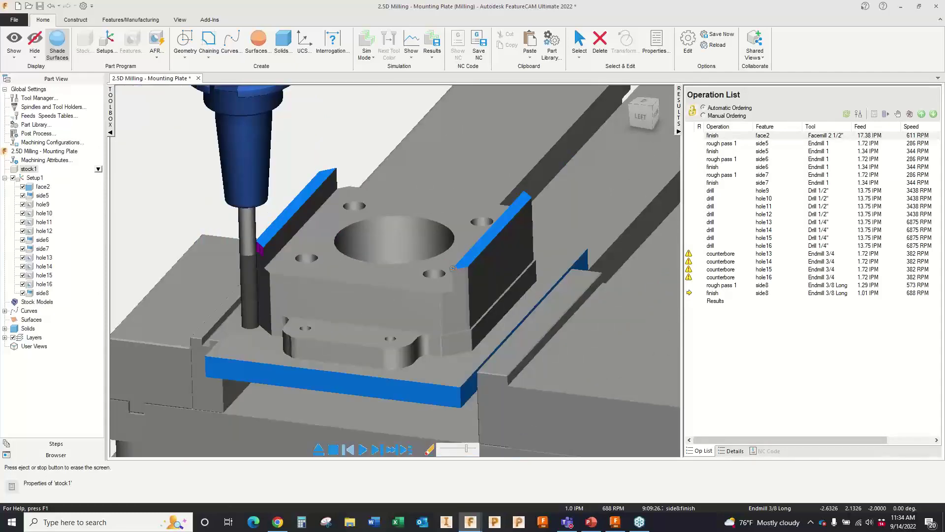
scroll(453, 269, "down", 3)
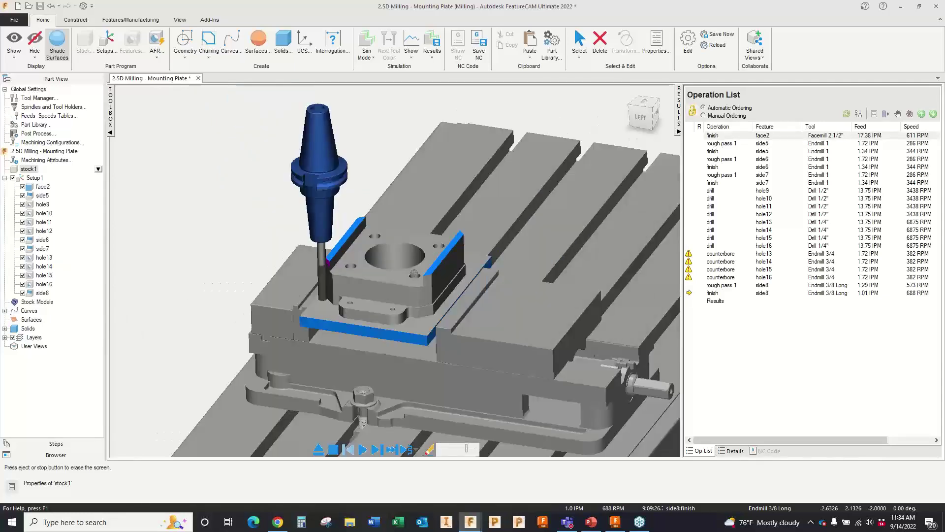
middle_click_drag(414, 273, 393, 308)
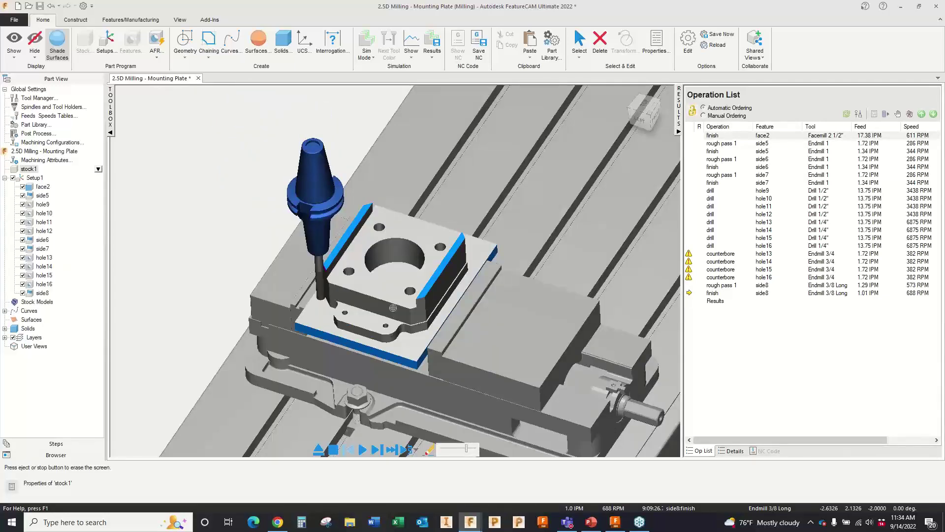
middle_click_drag(393, 309, 340, 433)
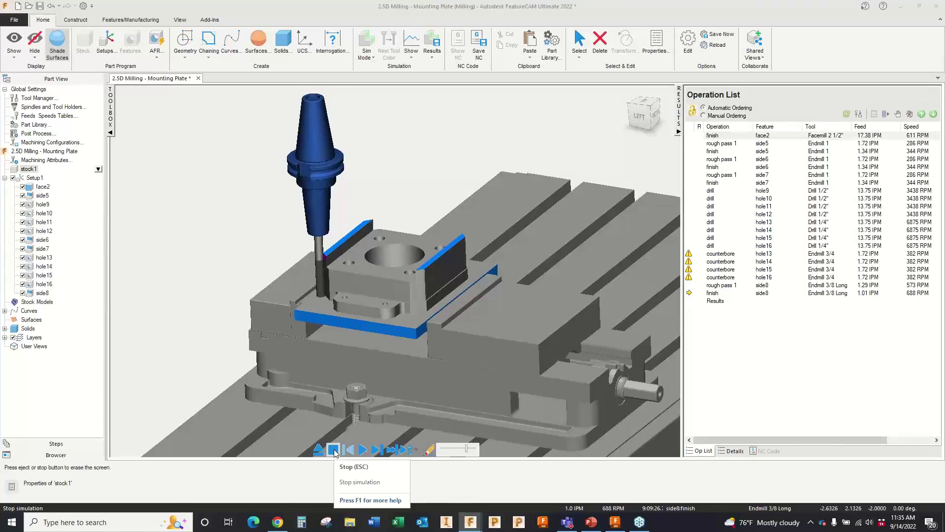
left_click(334, 449)
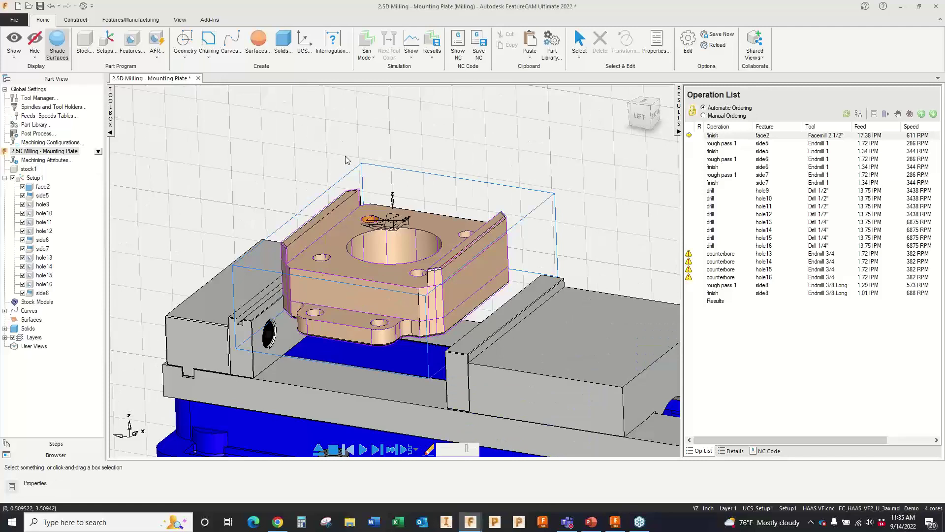
Step: Replay the 3D simulation at a slower speed, restarting it once, and pause it to inspect the side milling passes
left_click(343, 241)
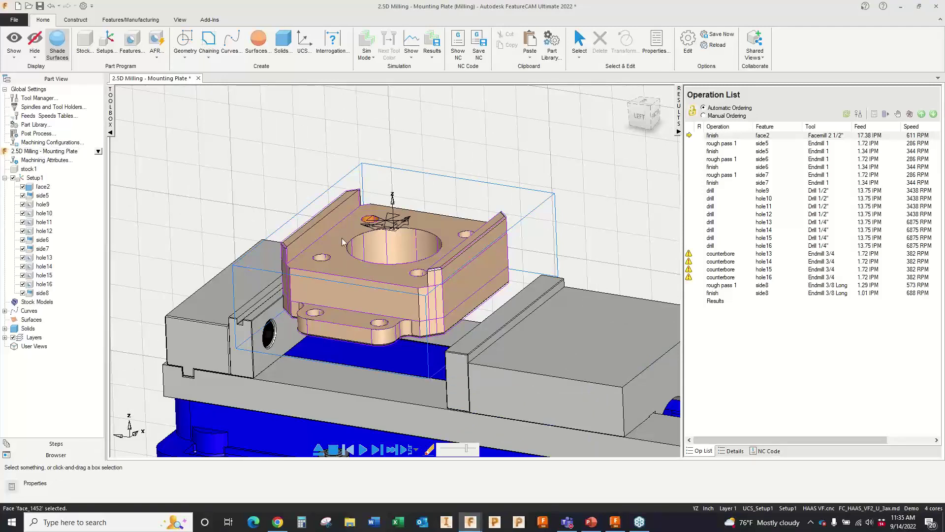
left_click(278, 158)
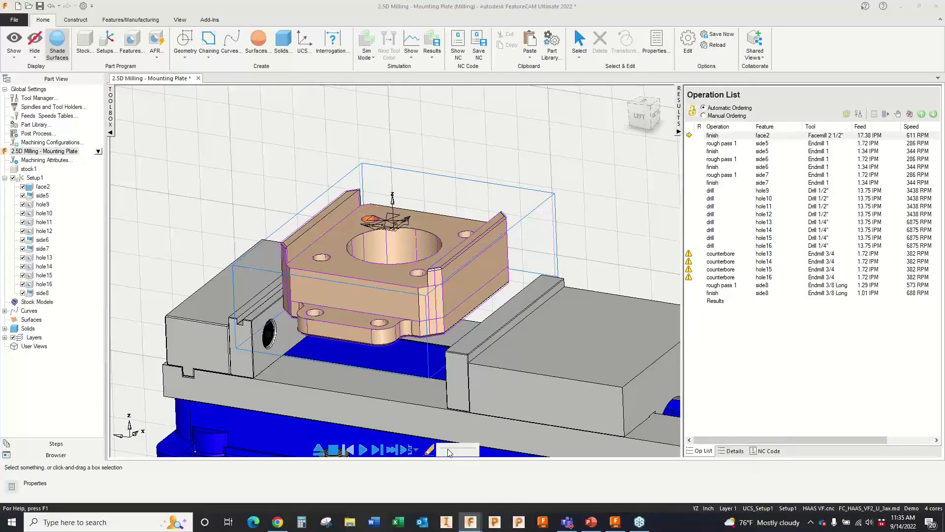
left_click(363, 449)
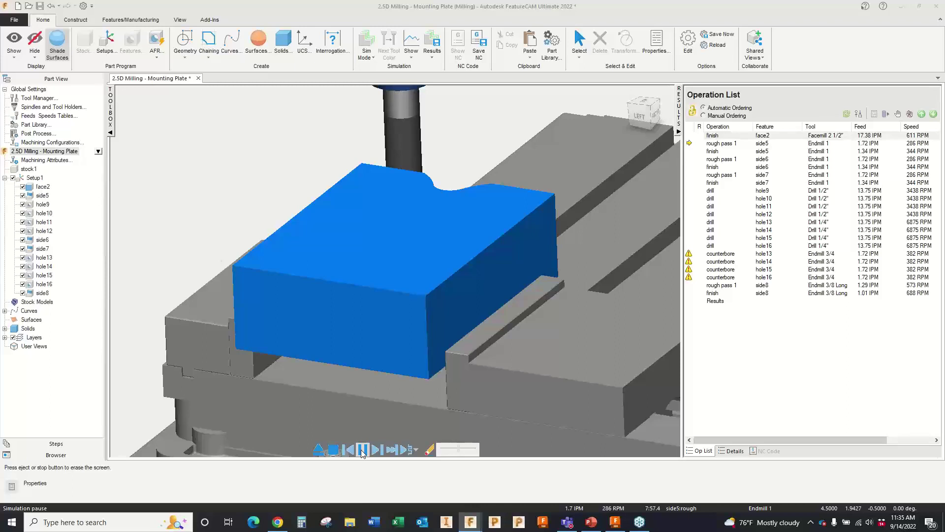
left_click(363, 450)
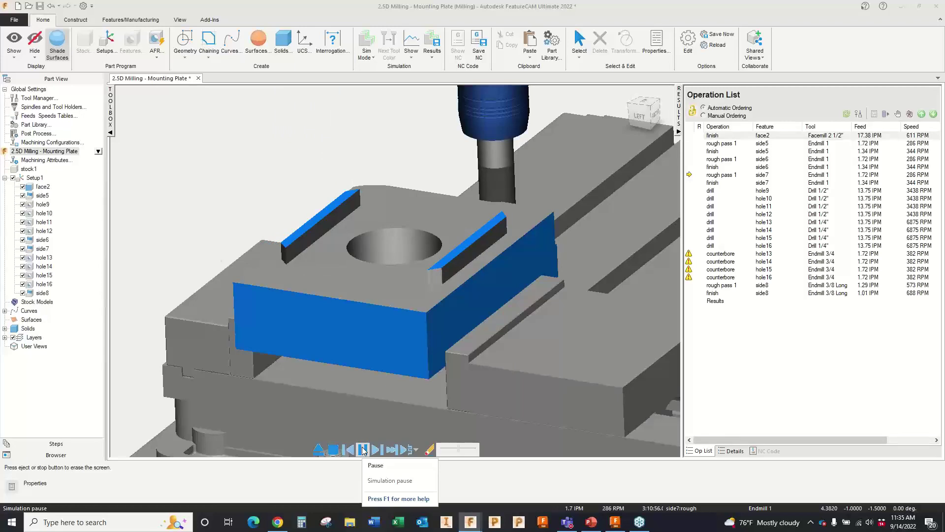
left_click(363, 450)
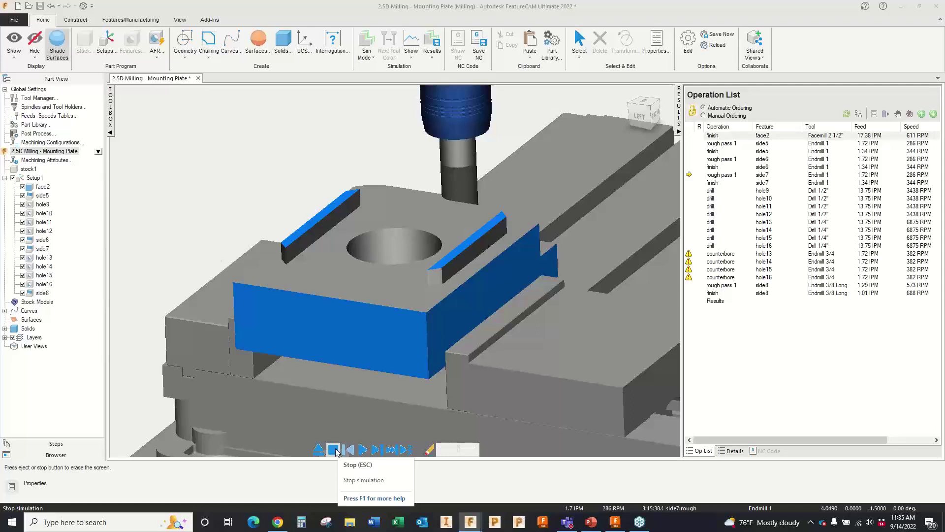
left_click(363, 450)
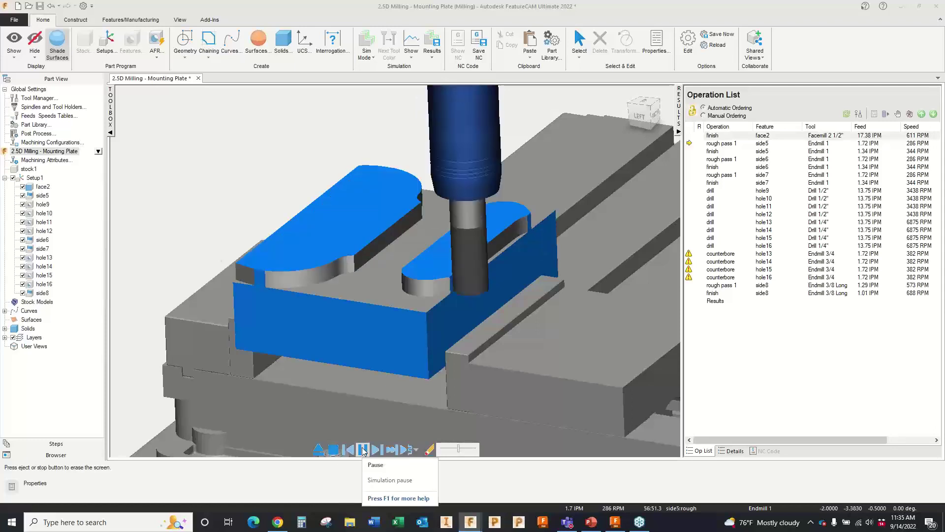
left_click(363, 450)
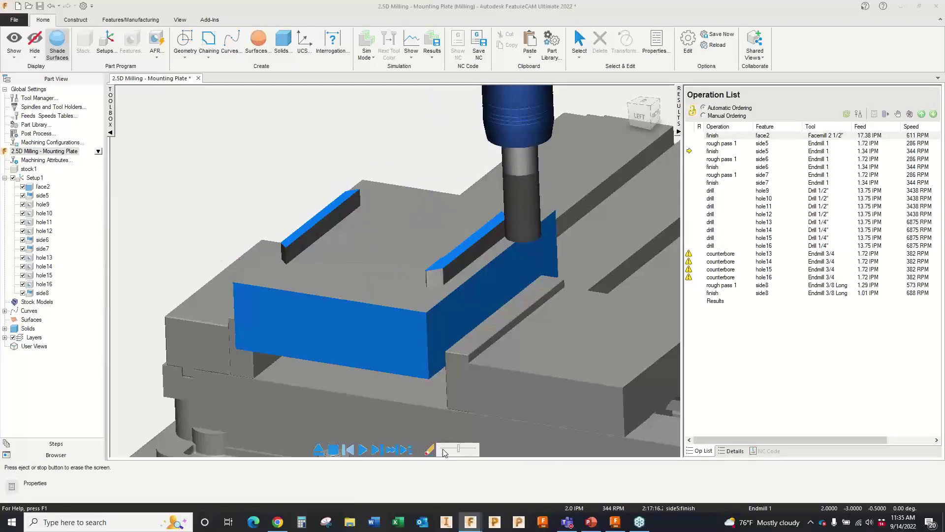
Step: Stop the simulation and turn on spot drilling in the drilling settings of the part's machining attributes, leaving the machining type at Drill only
left_click(406, 450)
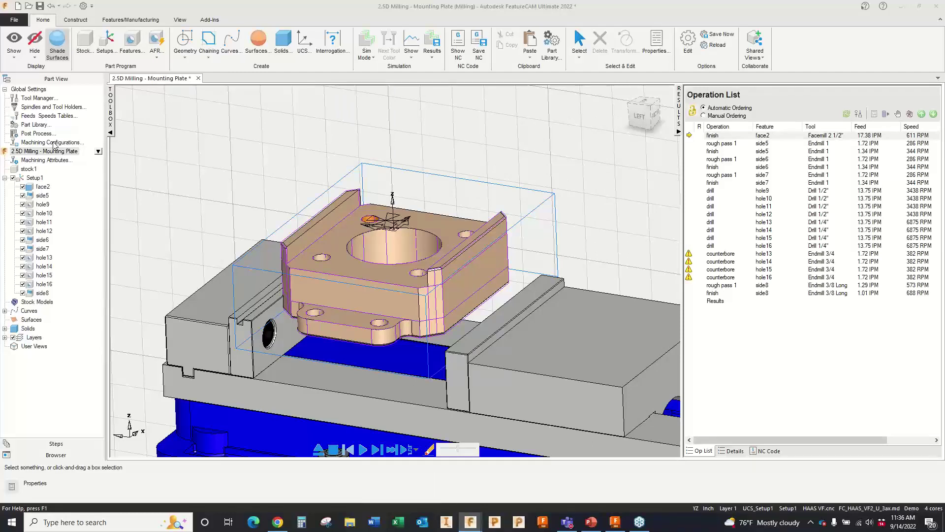
left_click(55, 142)
left_click(58, 161)
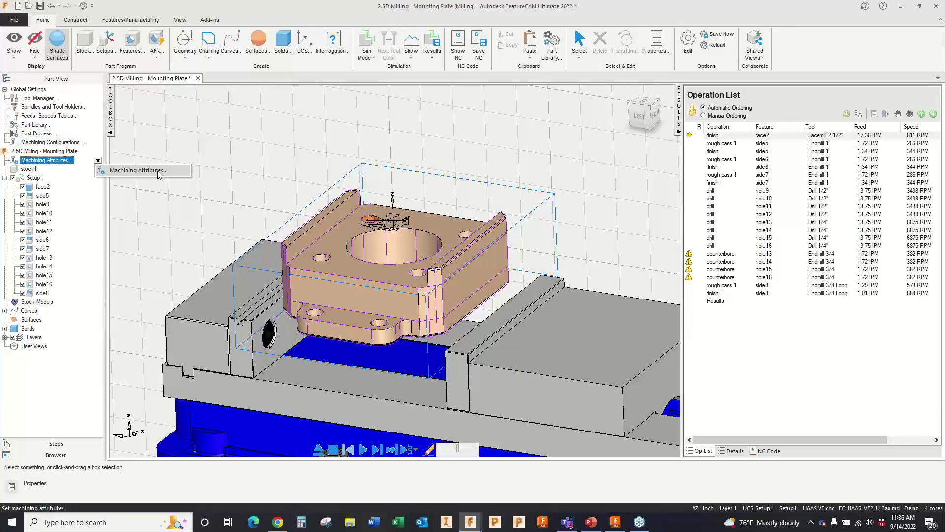
left_click(159, 175)
left_click_drag(419, 116, 324, 116)
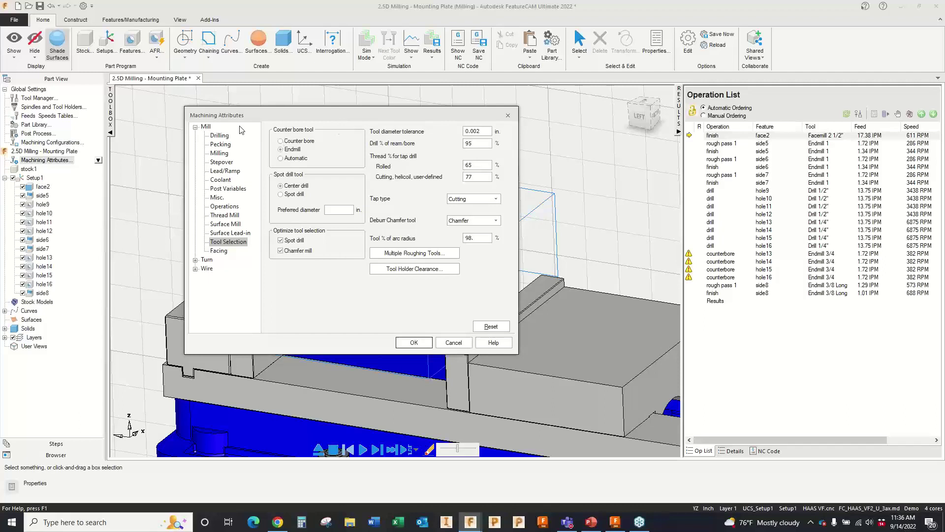
left_click(221, 136)
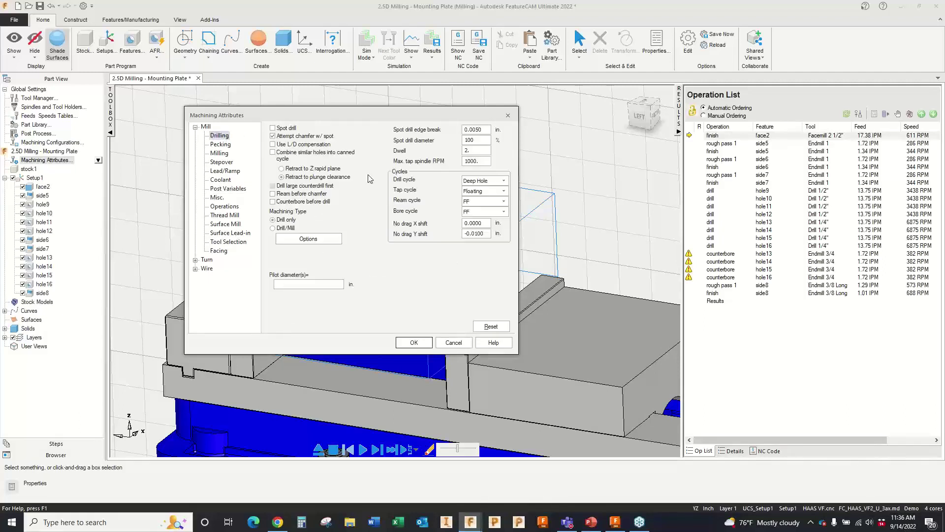
left_click(306, 129)
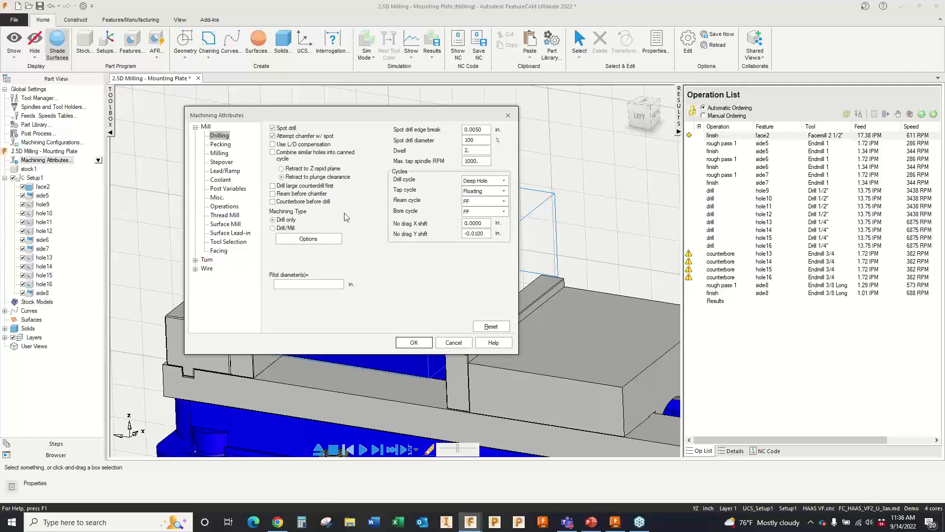
left_click(290, 229)
double_click(483, 161)
left_click(483, 161)
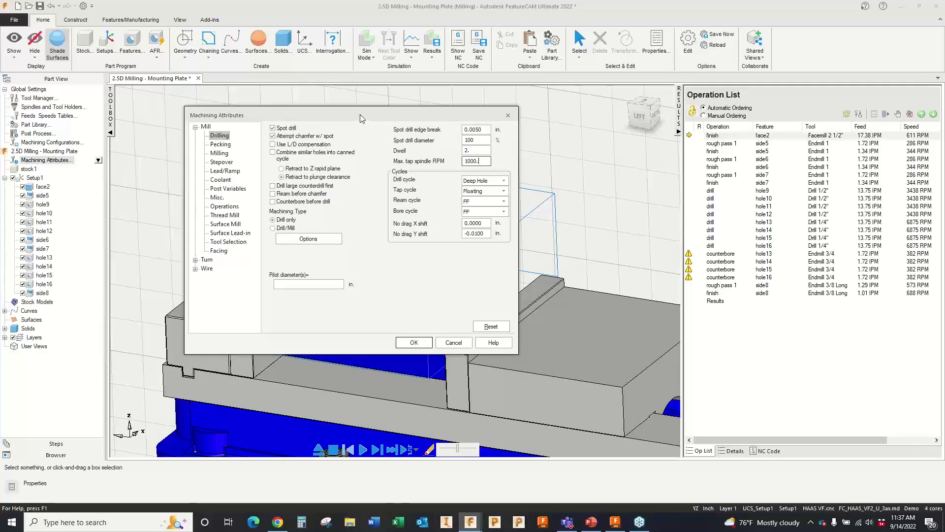
Step: Toggle rough cutter compensation in the milling attributes, and enable Finish bottom for the finish pass with a zigzag stepover of 80%
left_click(219, 154)
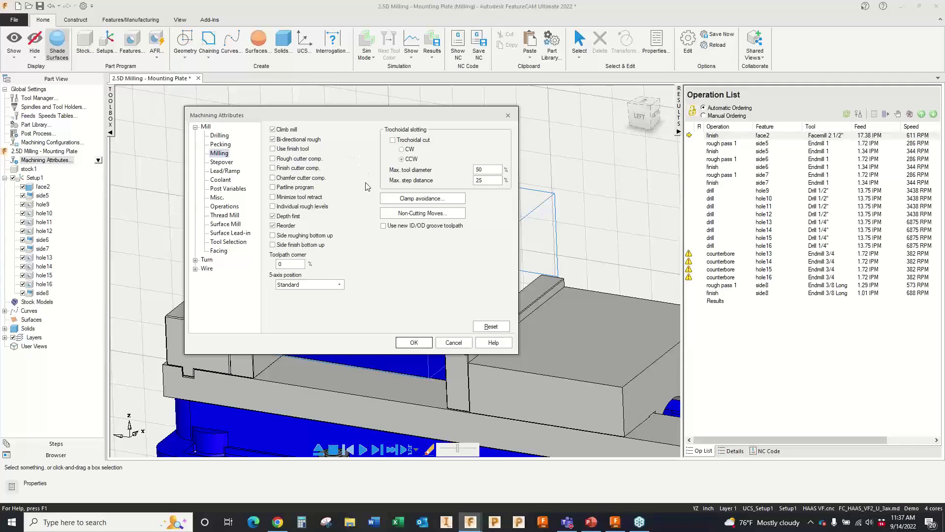
left_click(273, 159)
left_click(222, 162)
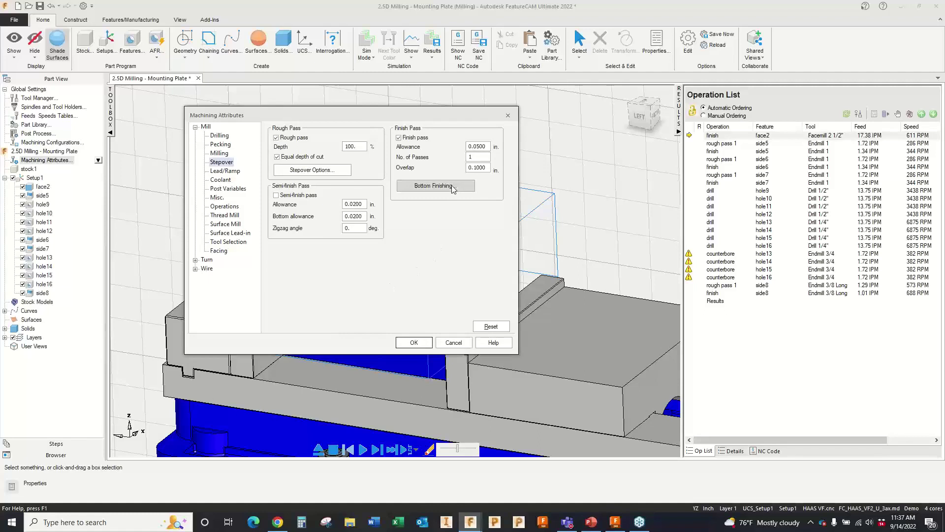
left_click(433, 186)
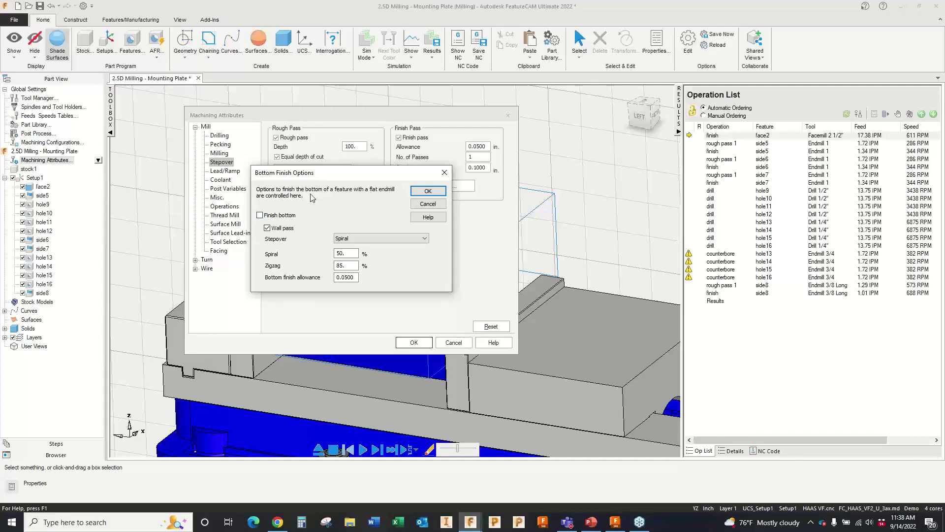
left_click(260, 216)
left_click_drag(355, 266, 323, 266)
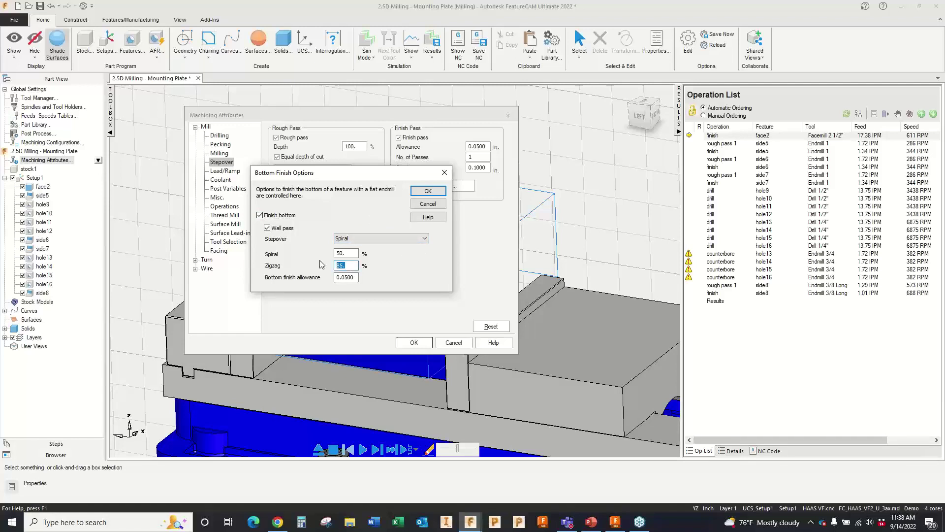
type("80")
left_click(357, 277)
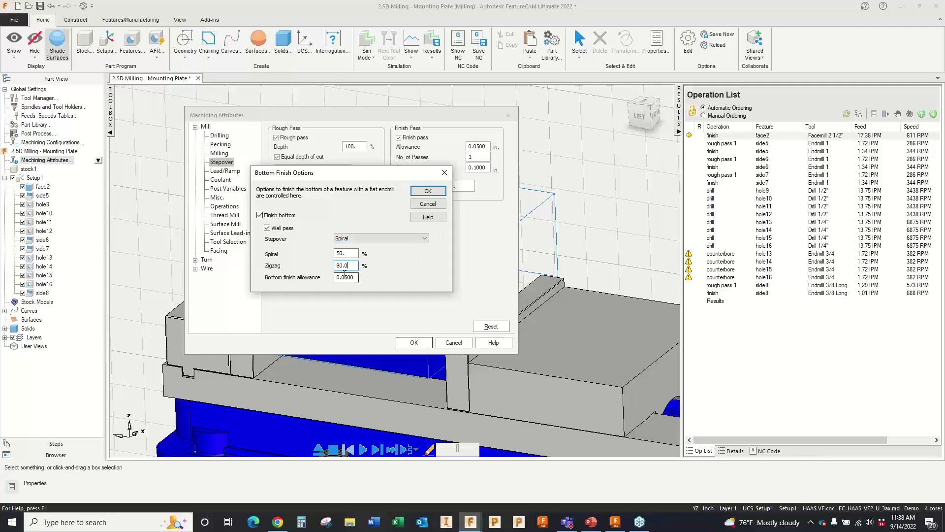
key("ctrl+a")
left_click(357, 277)
left_click(428, 192)
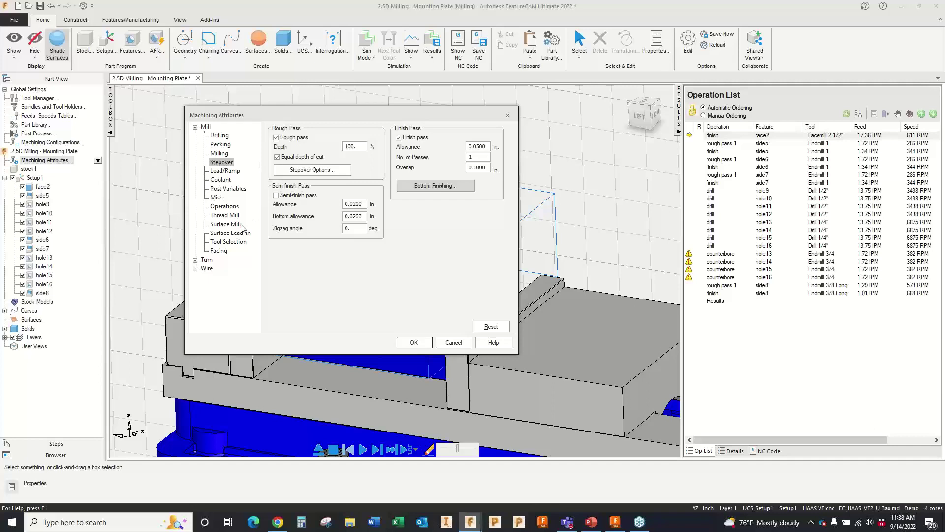
Step: Compare the automatic operation order with and without Do finish cuts last, leave the option on, and apply the machining attributes
left_click(223, 207)
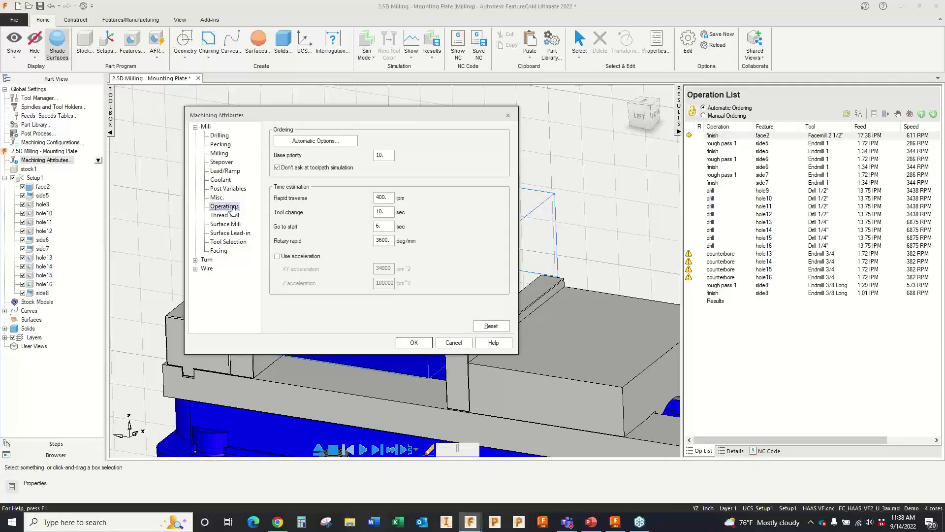
left_click(338, 140)
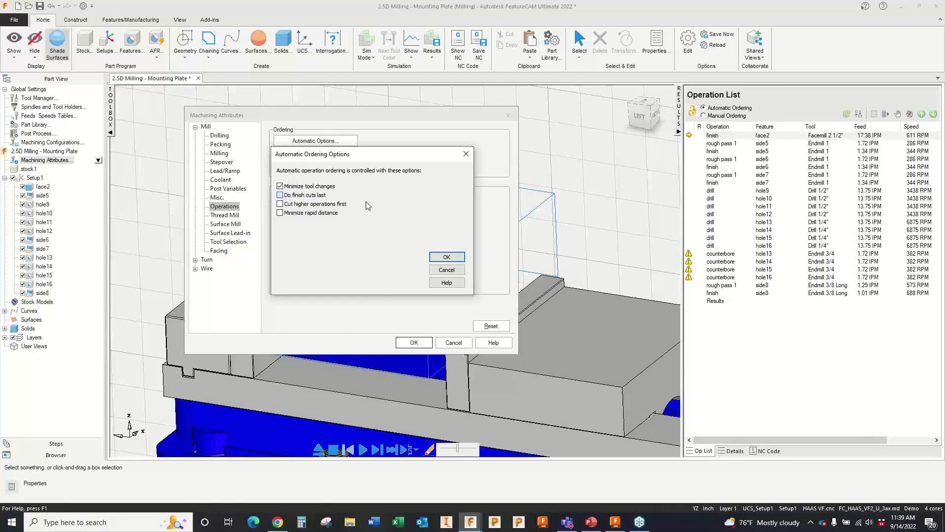
left_click(280, 195)
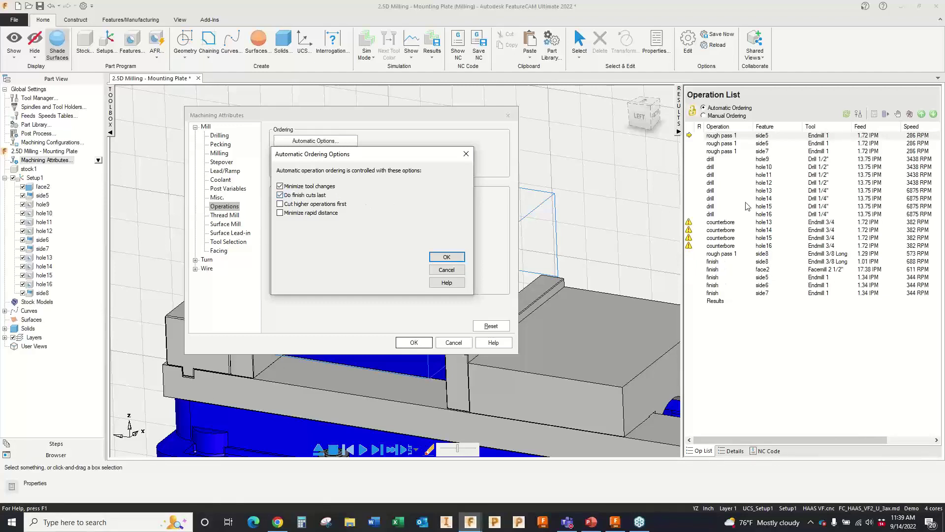
left_click(281, 196)
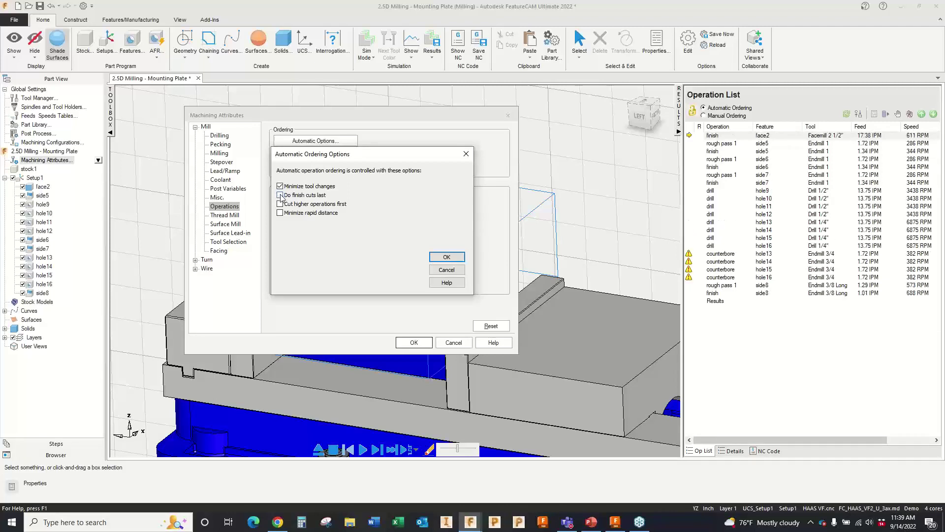
left_click(280, 196)
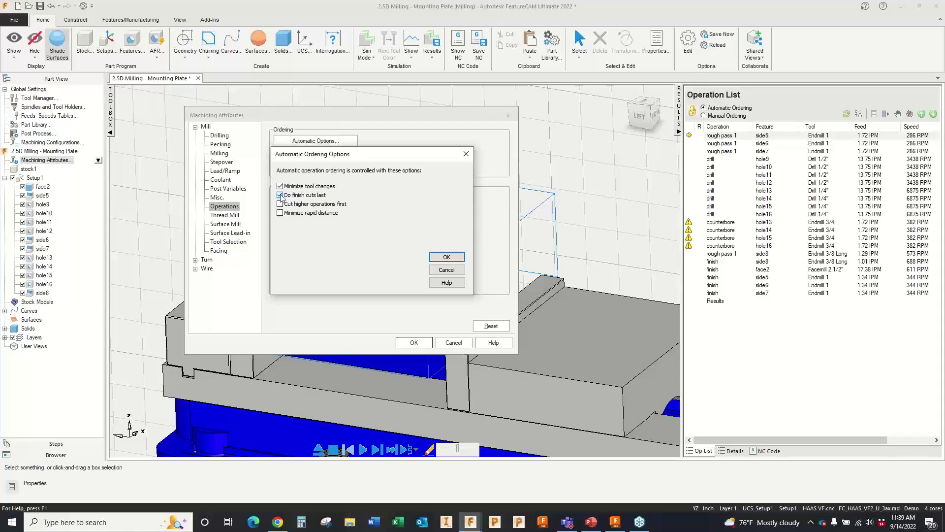
left_click(280, 195)
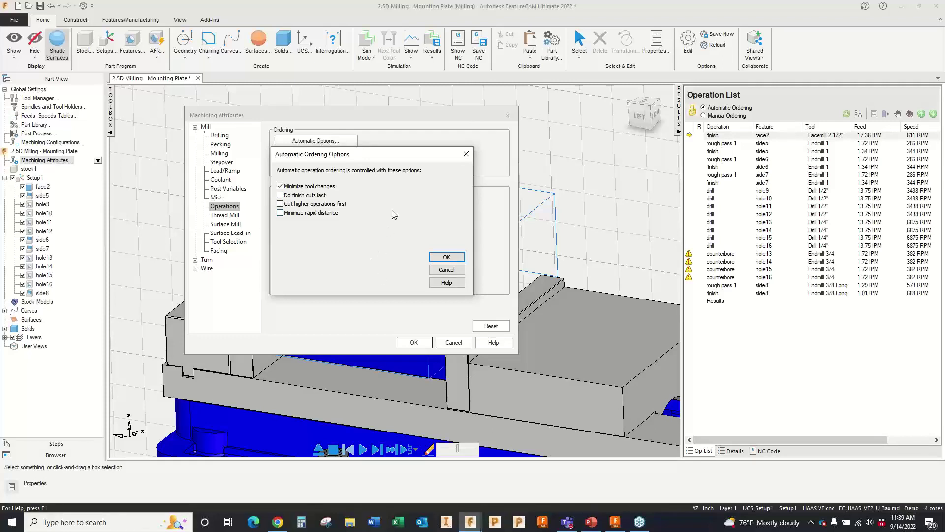
left_click(281, 196)
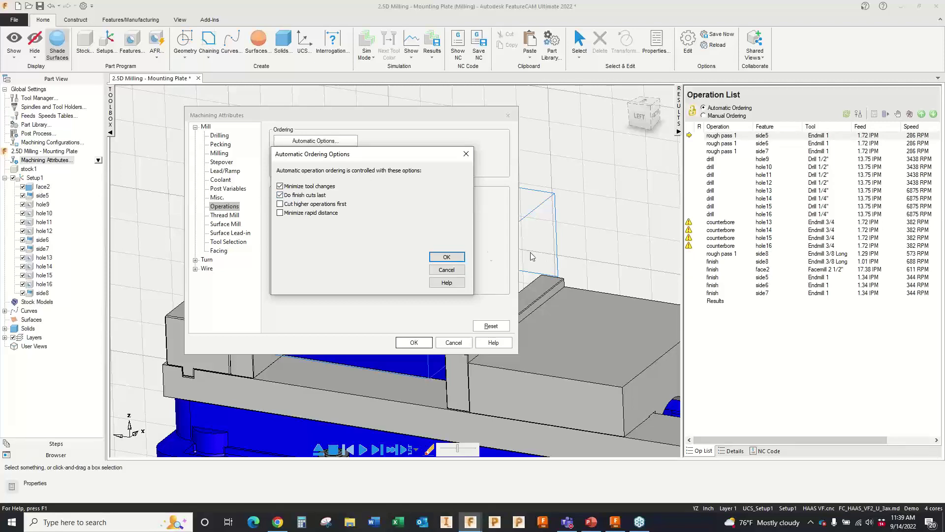
left_click(447, 257)
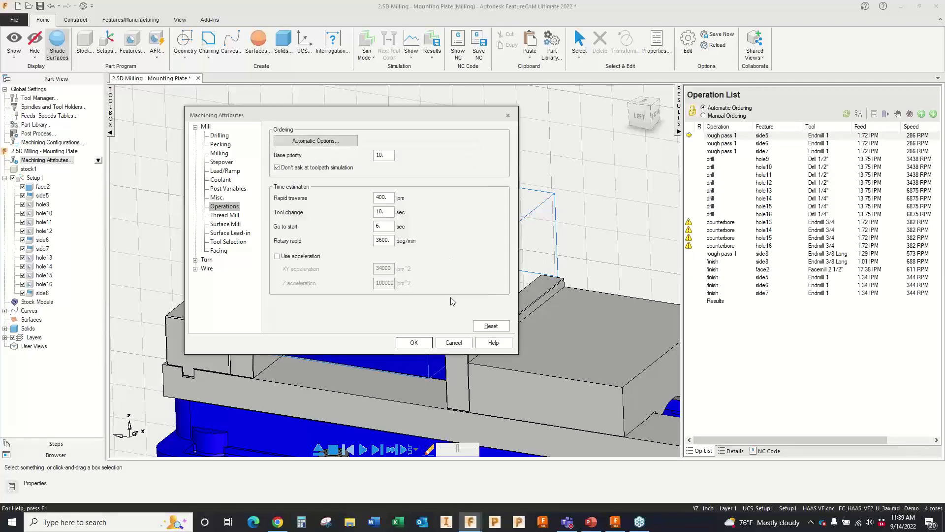
left_click(413, 343)
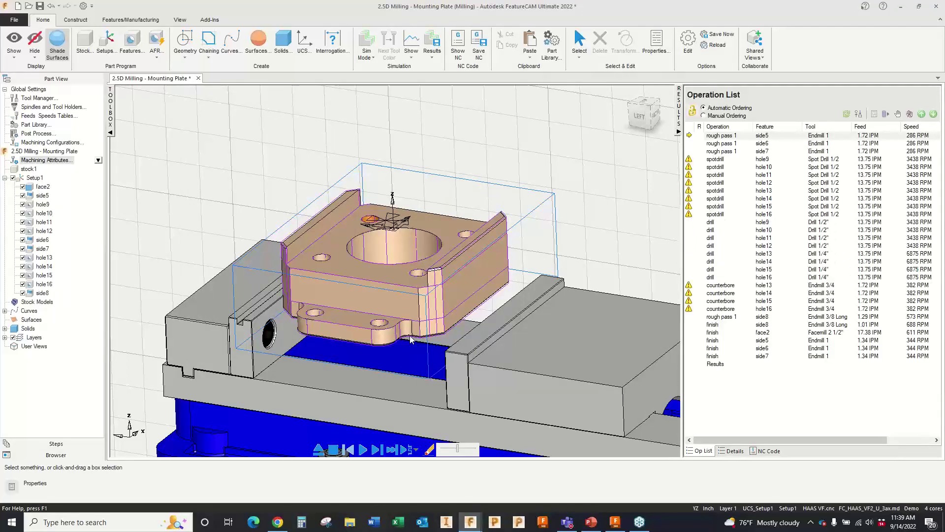
Step: Simulate the reordered operations, pausing to inspect the roughing, drilling and side8 passes, acknowledge the possible gouge warning, and stop the simulation
left_click(362, 449)
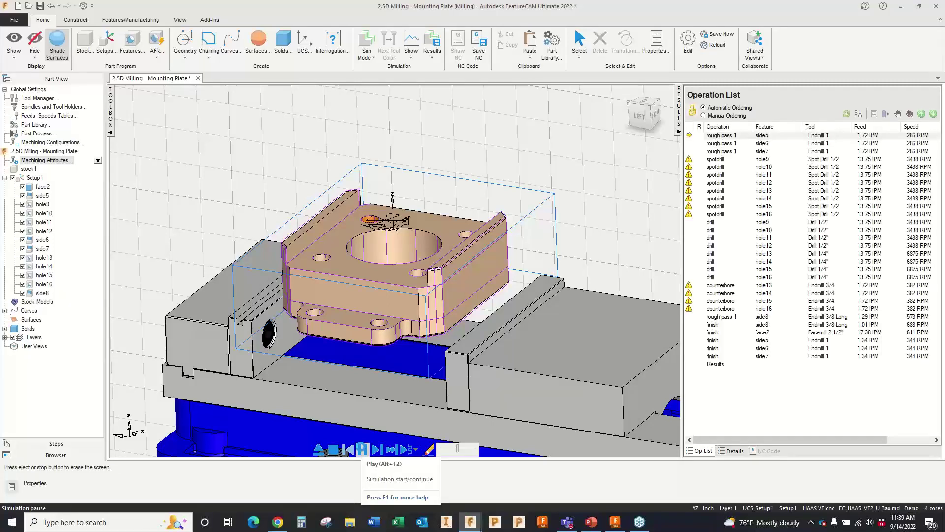
left_click(363, 449)
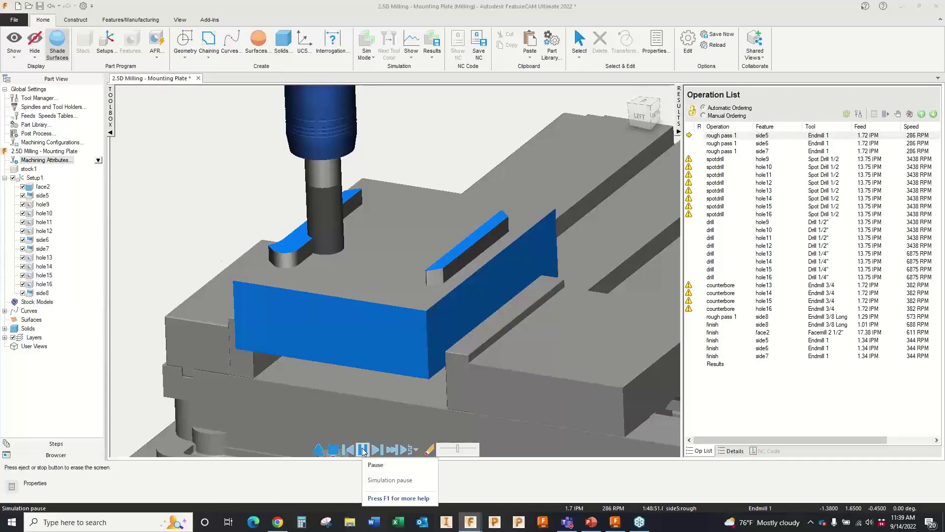
left_click(363, 450)
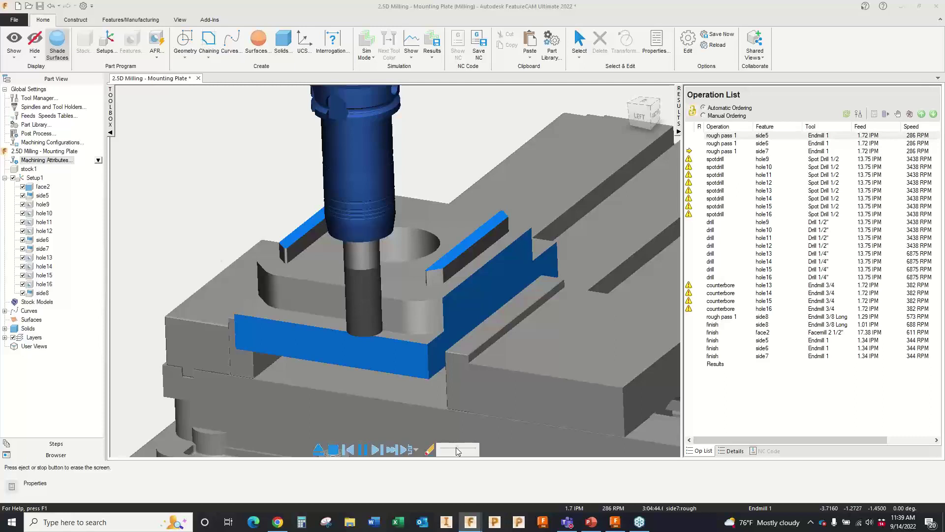
left_click(362, 450)
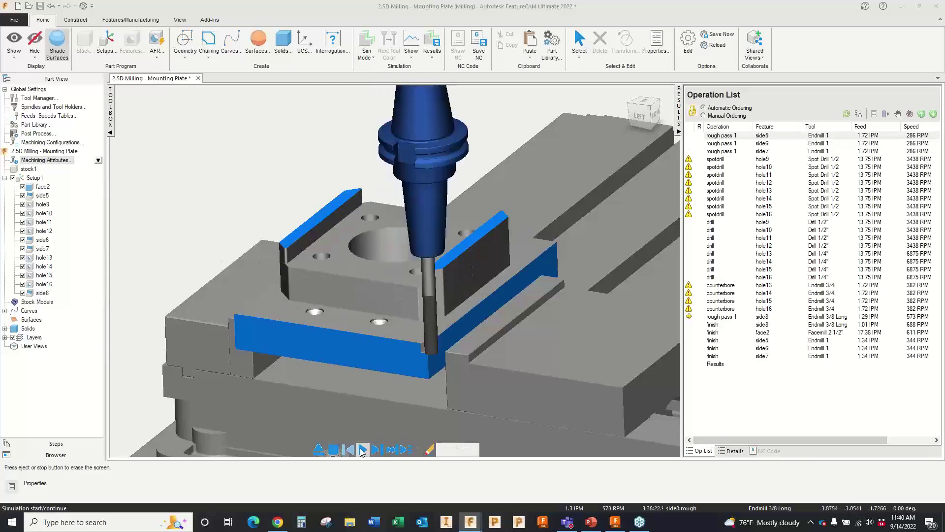
left_click(362, 450)
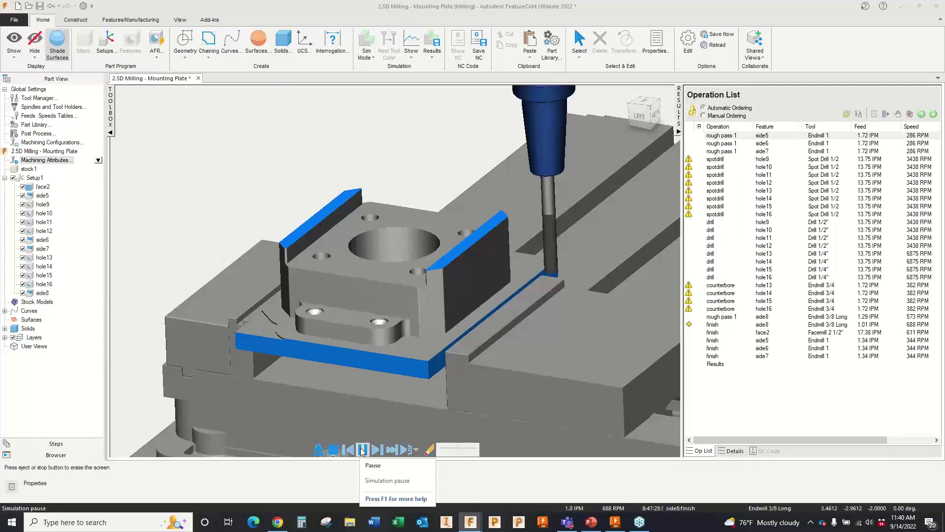
left_click(362, 450)
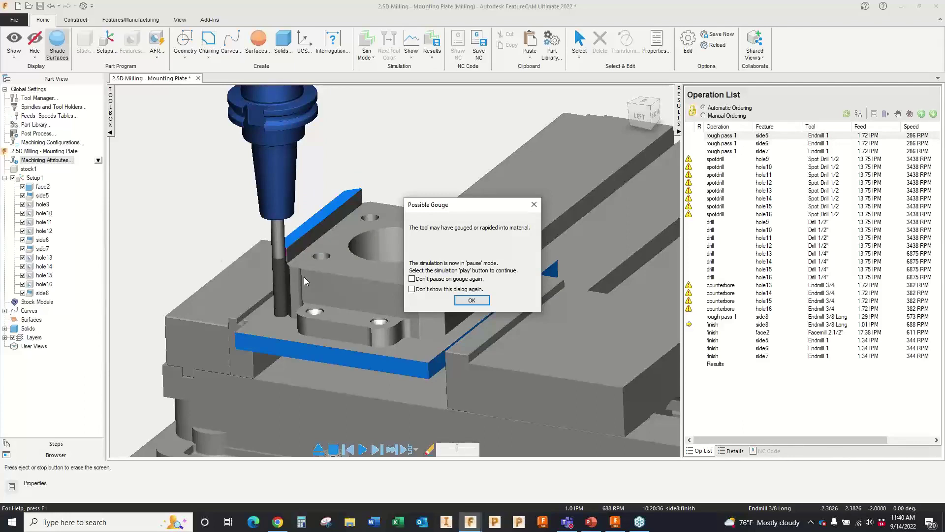
key("Return")
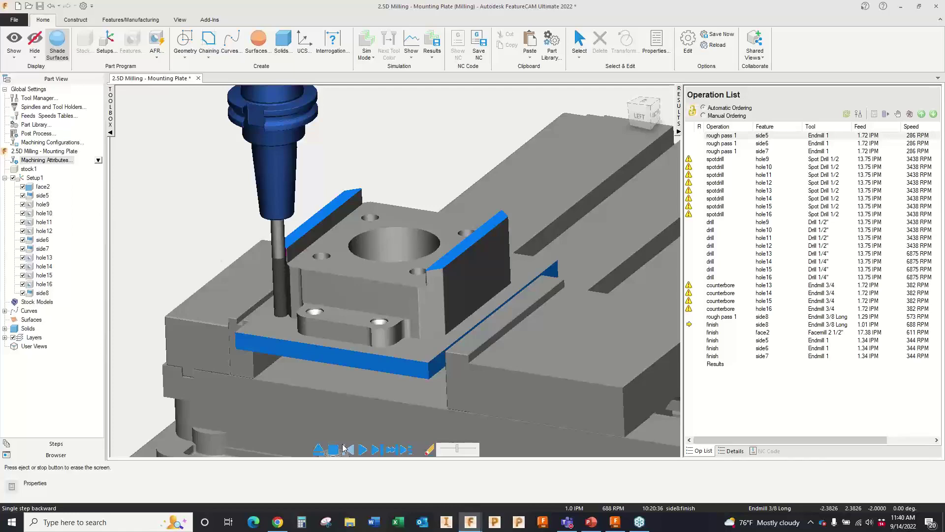
left_click(334, 449)
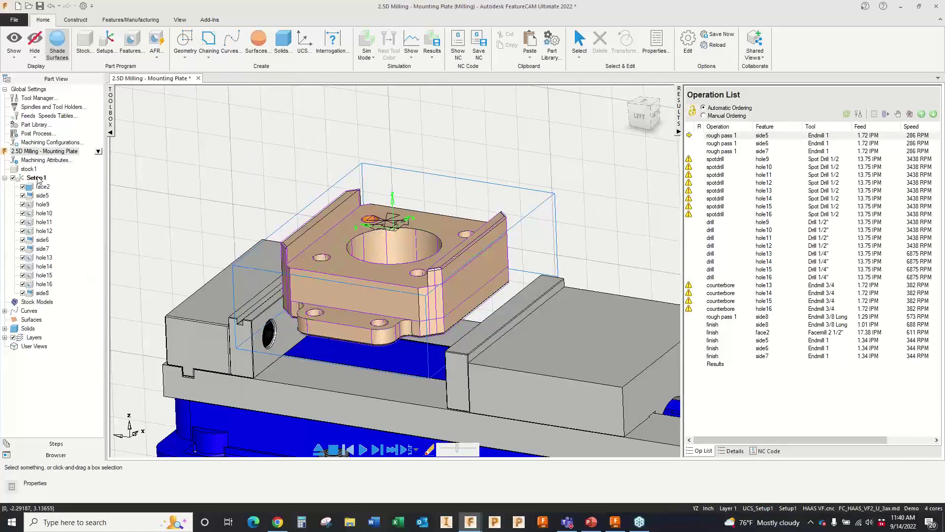
Step: In the tool selection attributes, keep the tool holder clearance requirement at Setup with a tool selection error, and set its extra allowance to 50%
left_click(49, 160)
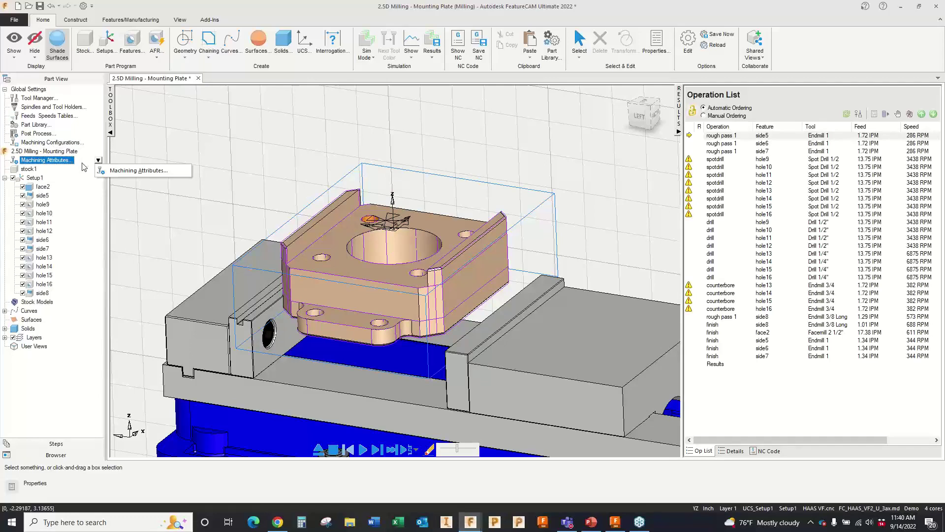
left_click(138, 171)
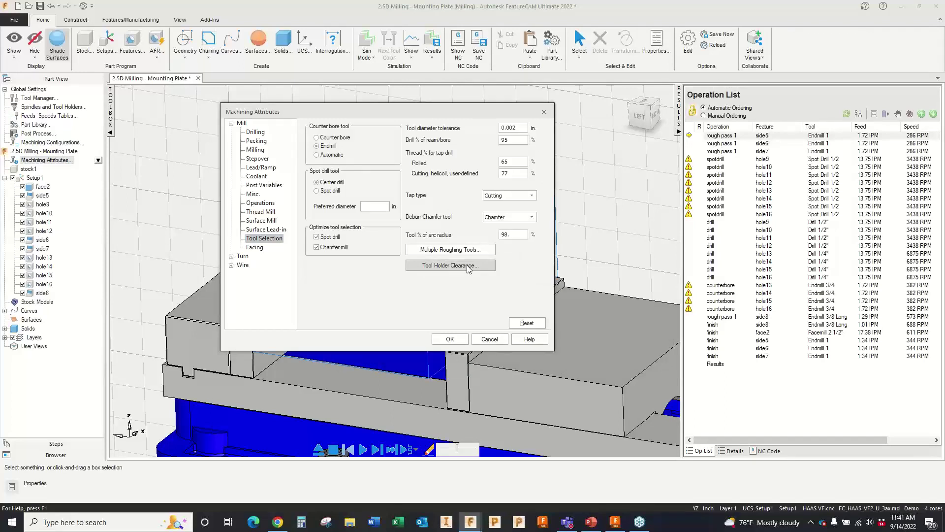
left_click(468, 266)
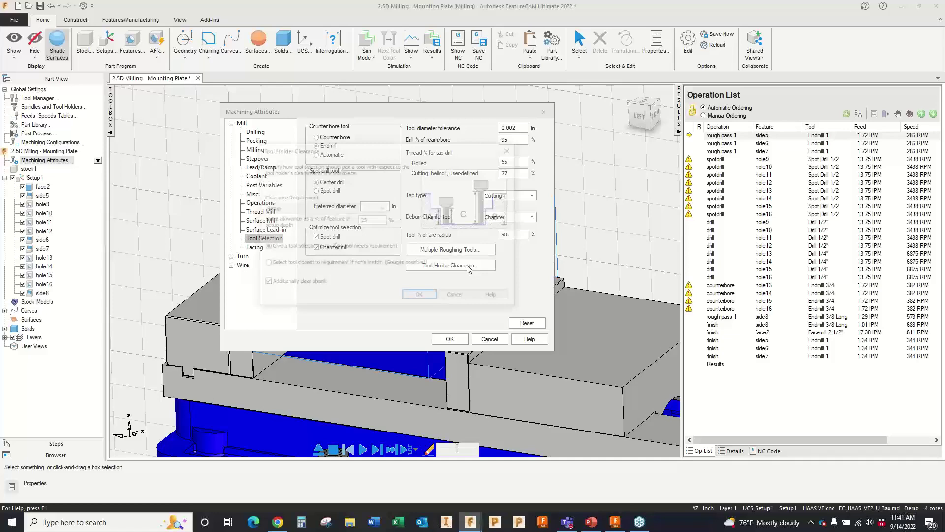
left_click(310, 208)
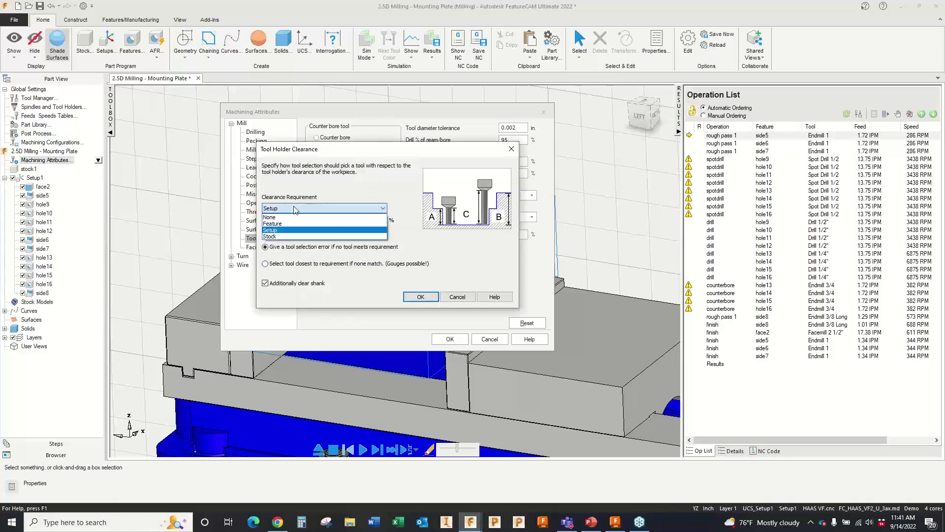
left_click(320, 208)
key("Tab")
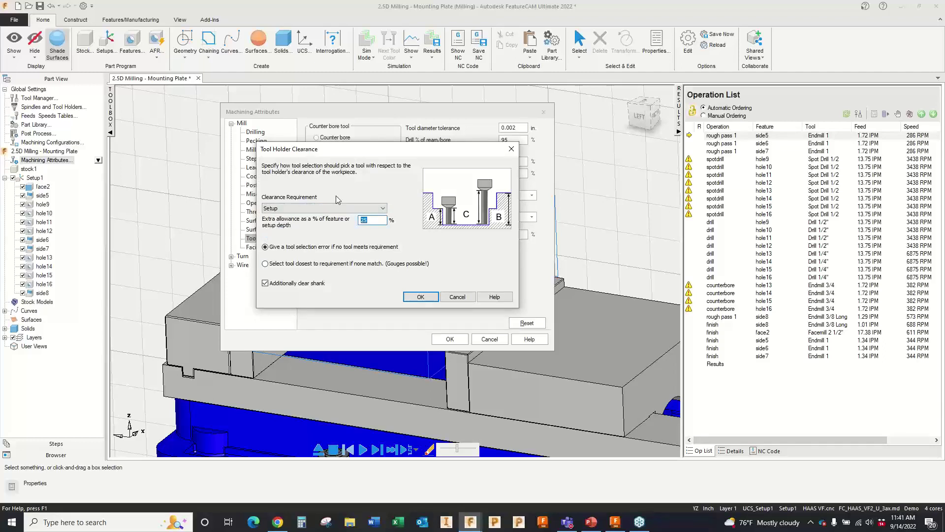
type("50.")
left_click(284, 250)
left_click(421, 298)
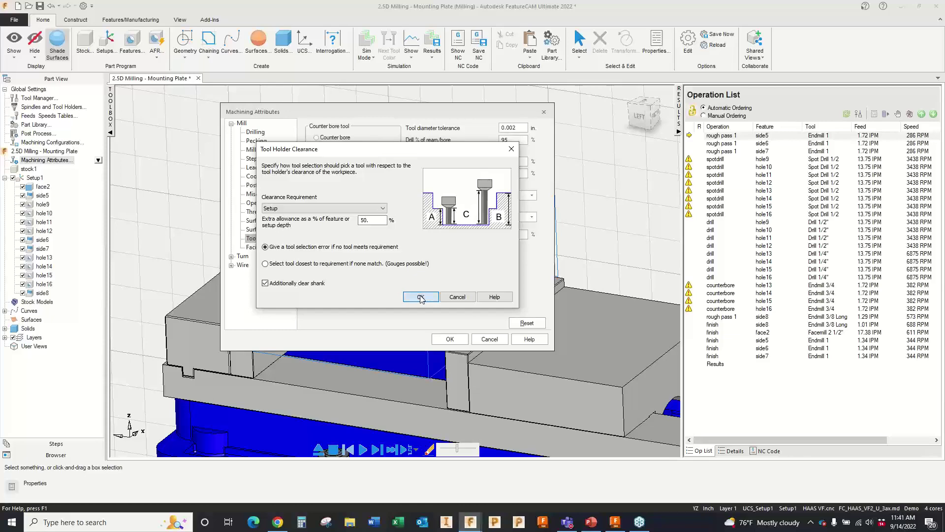
Step: Apply the machining attributes and delete every feature, from face2 through side8, from Setup1
left_click(450, 339)
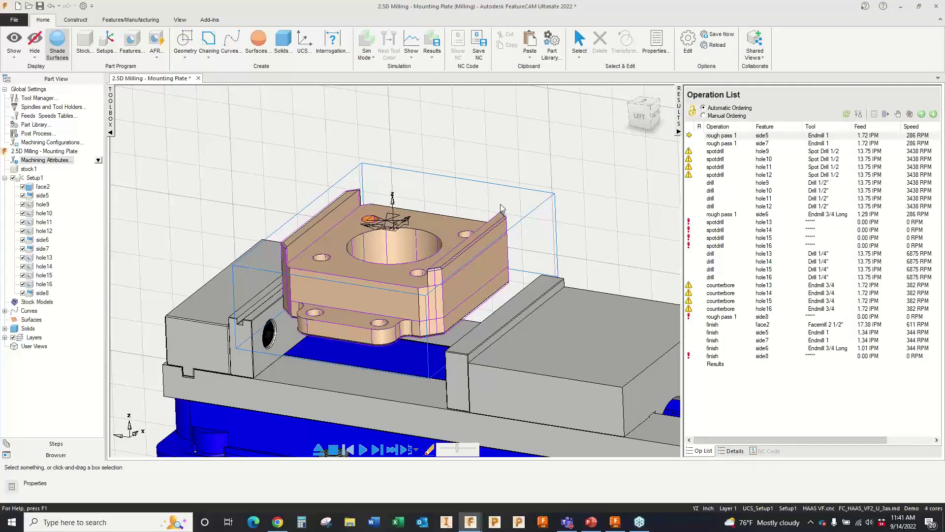
left_click(43, 186)
key("ctrl+a")
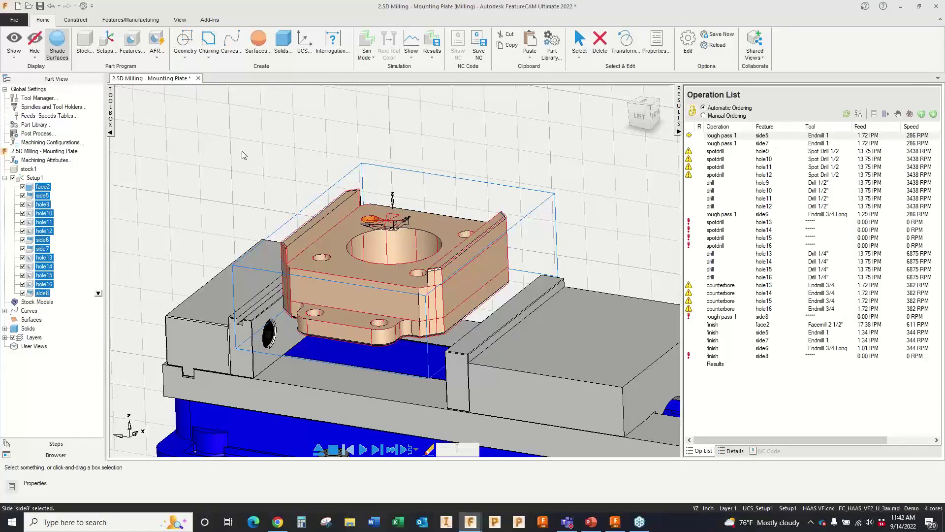
key("Delete")
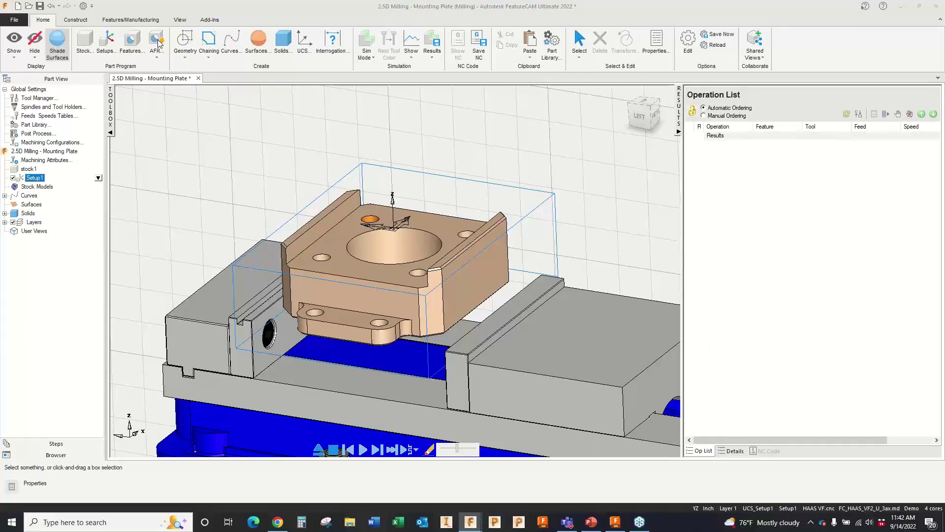
Step: Run Automatic Feature Recognition on the solid body1_23 with default options, and check the error on the side12 finish operation
left_click(156, 43)
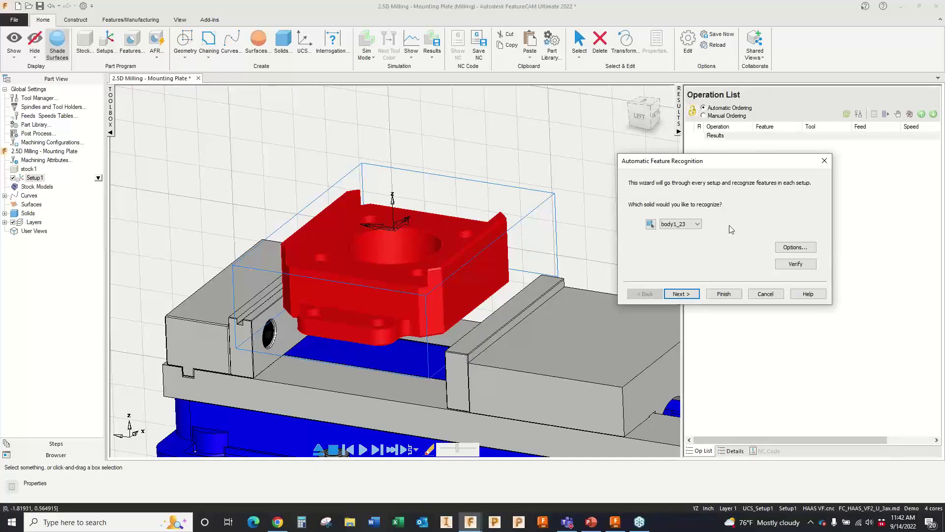
left_click(724, 293)
mouse_move(691, 358)
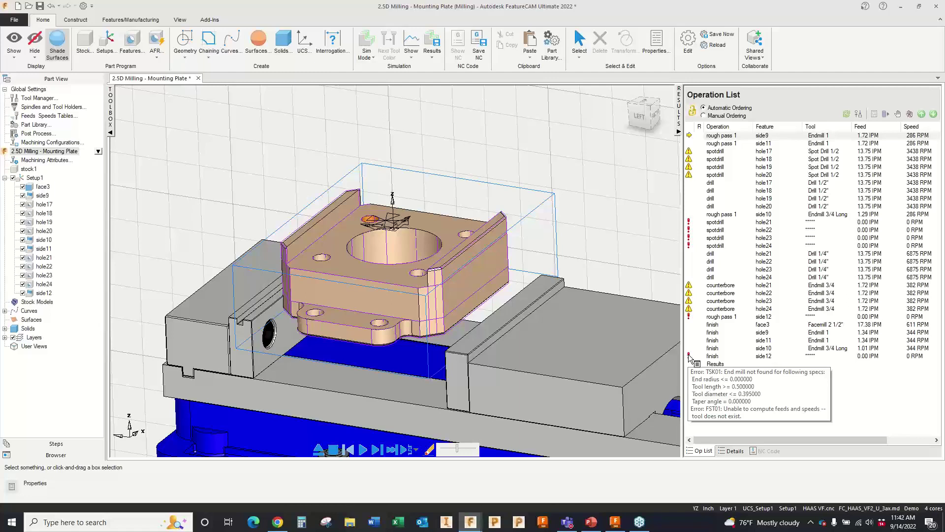
Step: Override the roughing tool of the side12 feature with Endmill 1/2 Long and apply the change
left_click(43, 294)
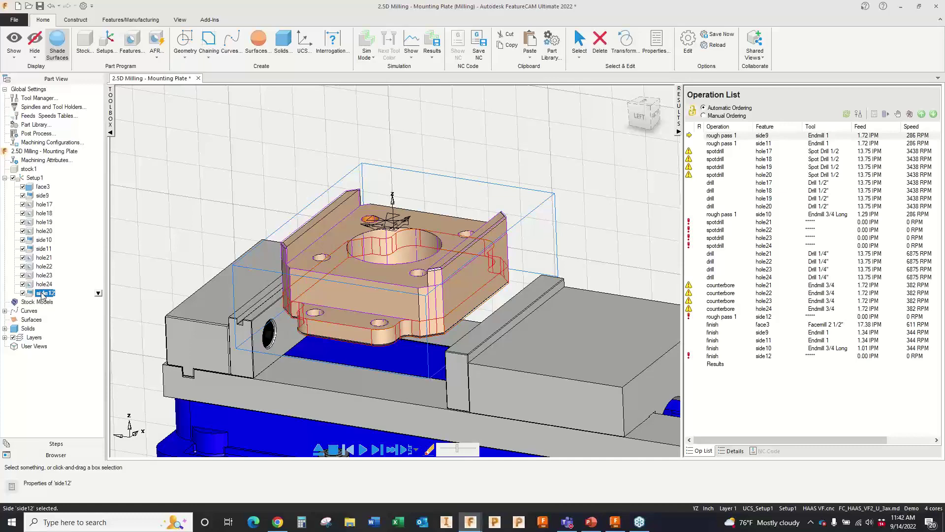
double_click(44, 293)
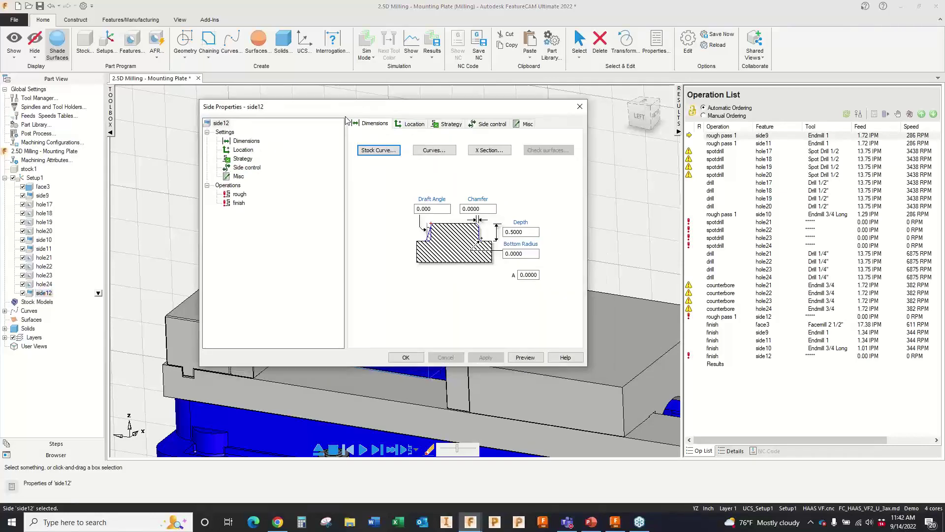
left_click(240, 194)
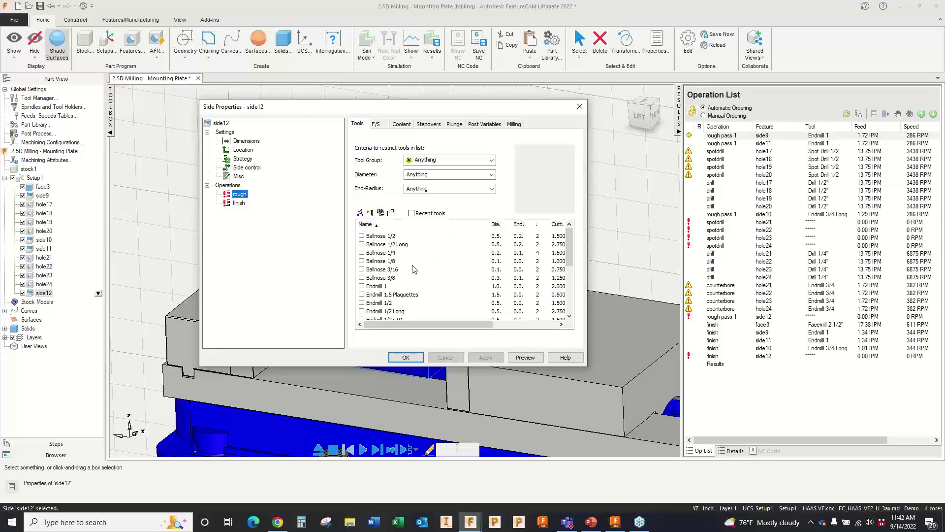
scroll(414, 269, "down", 2)
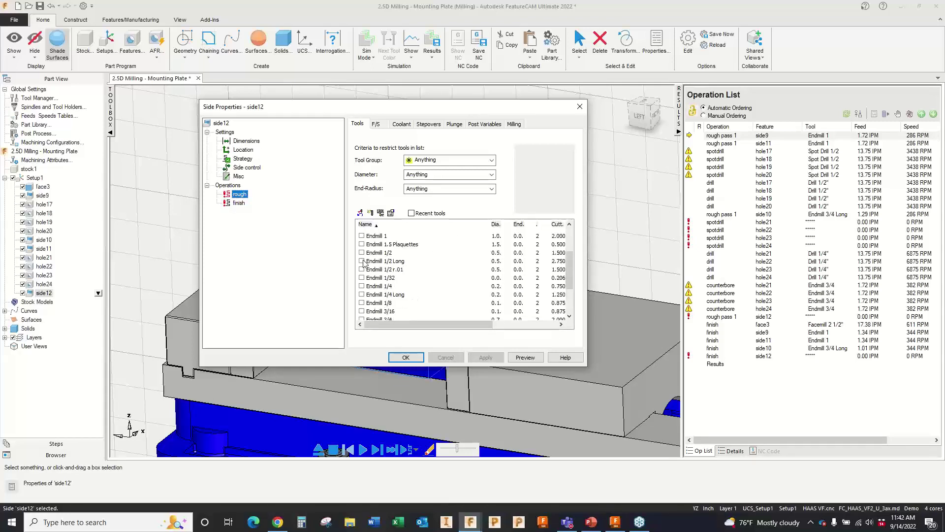
left_click(362, 261)
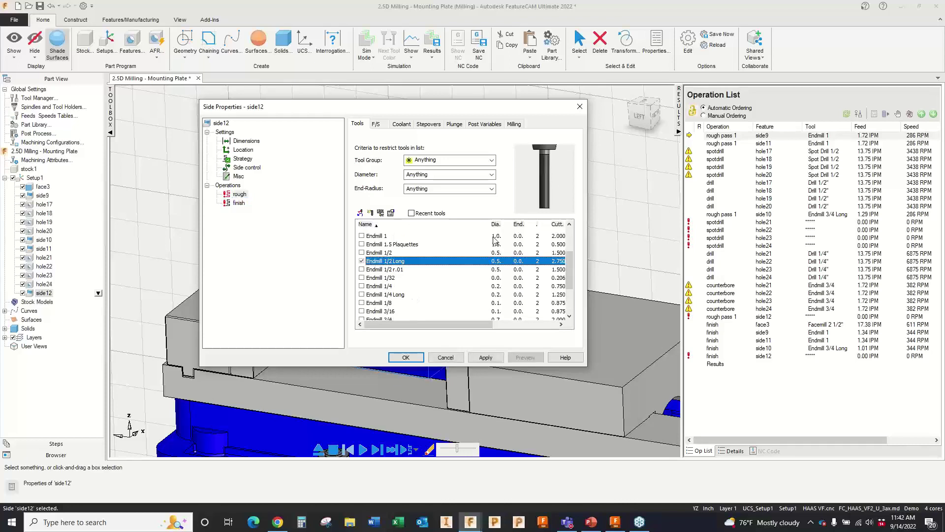
left_click(486, 357)
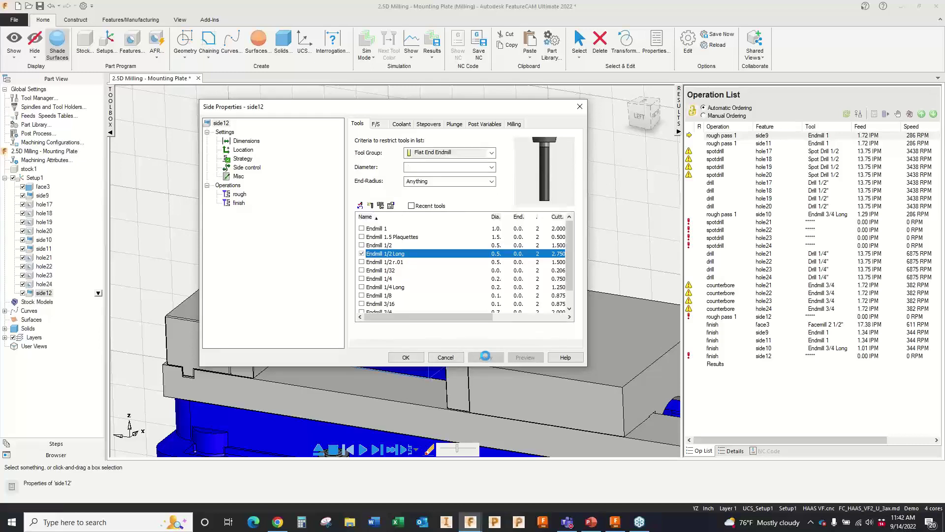
left_click(407, 358)
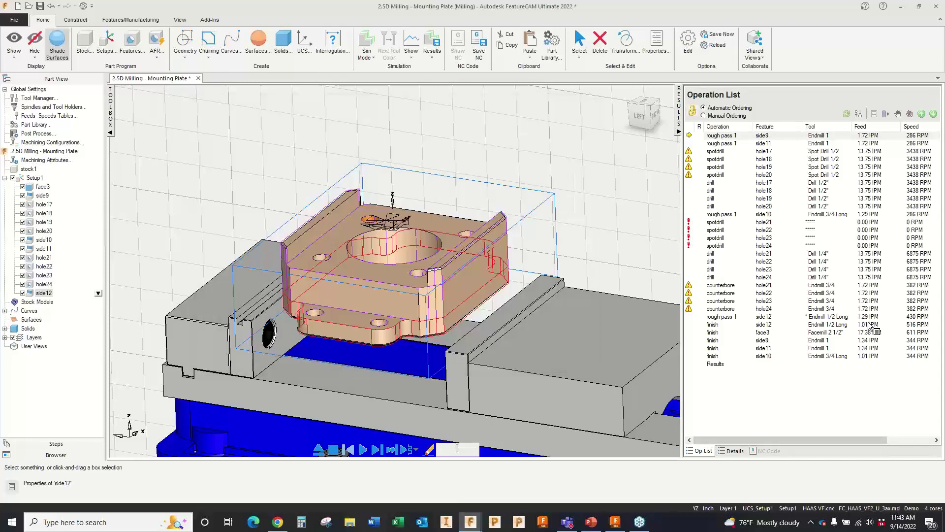
Step: Review the tool selection attributes and the tool holder clearance options, and close them without changes
scroll(290, 183, "down", 2)
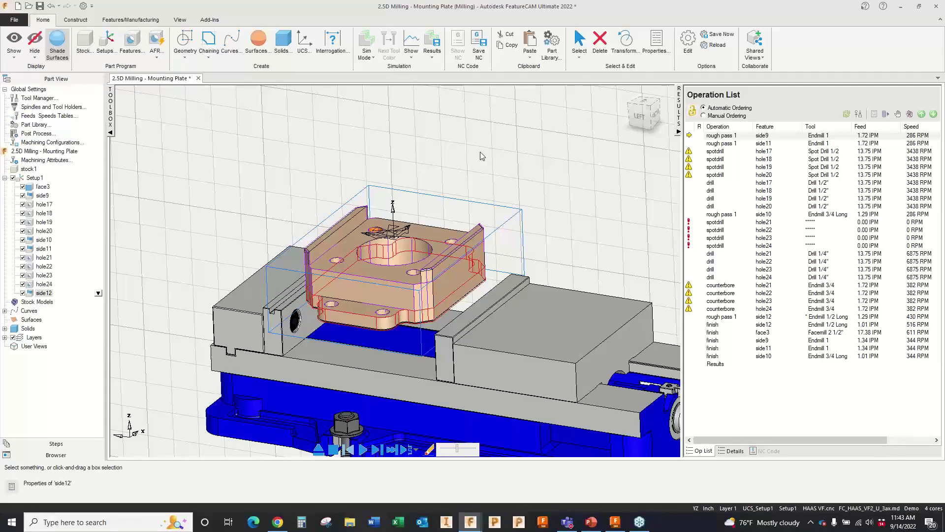
left_click(58, 160)
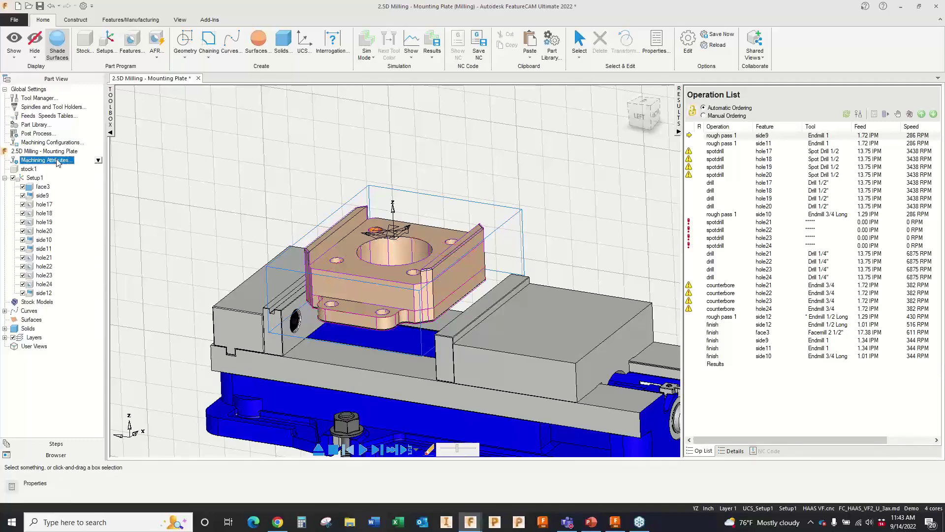
double_click(58, 161)
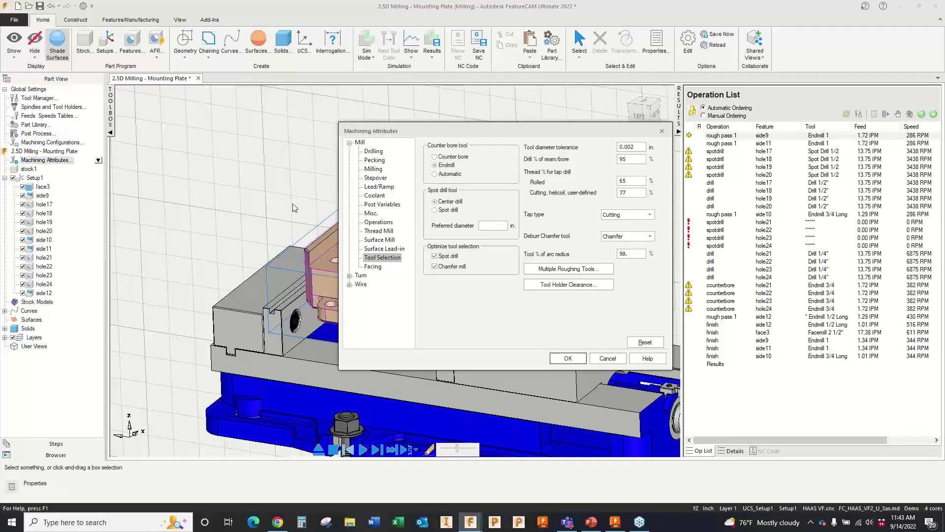
left_click(568, 284)
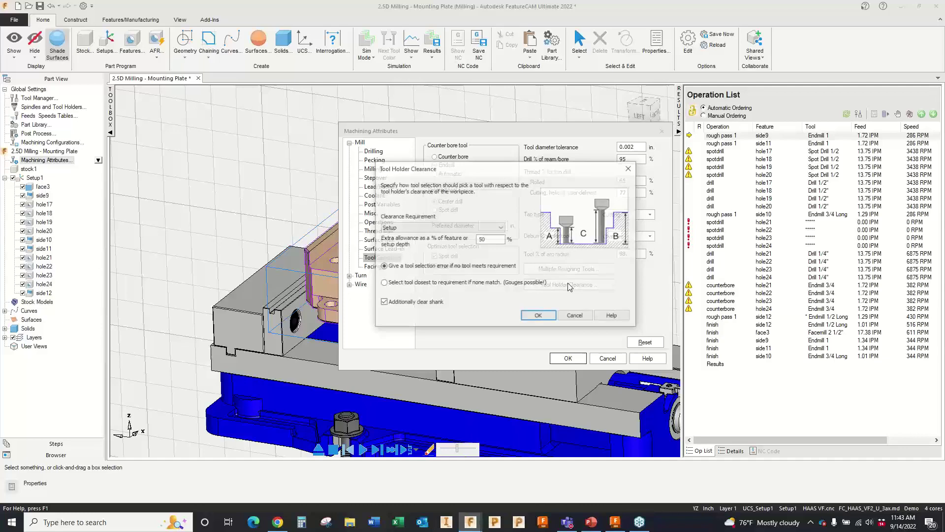
key("Escape")
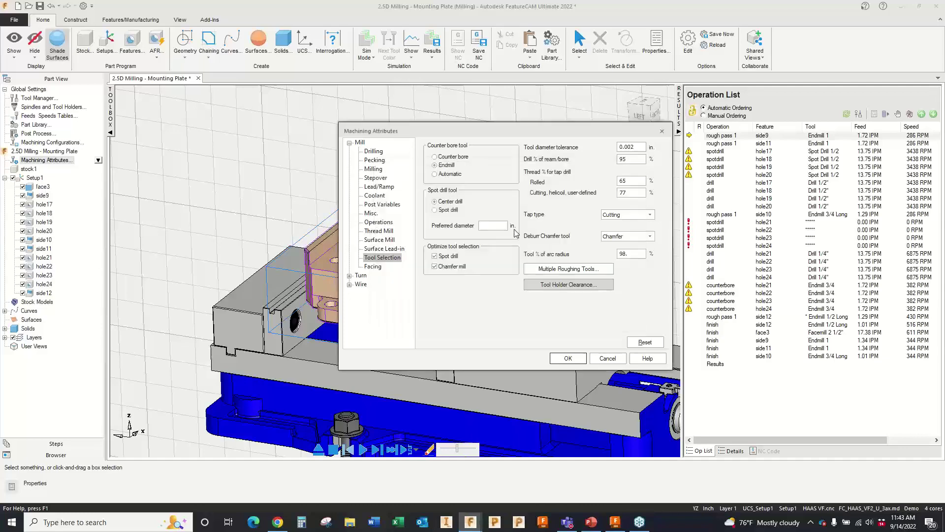
left_click(608, 358)
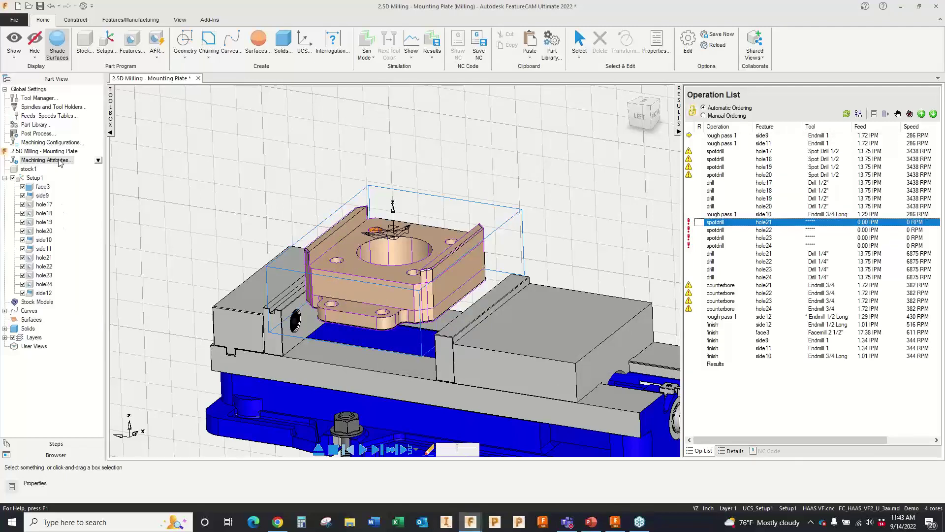
Step: Remove the spotdrill operations from all holes through the machining attributes
left_click(98, 160)
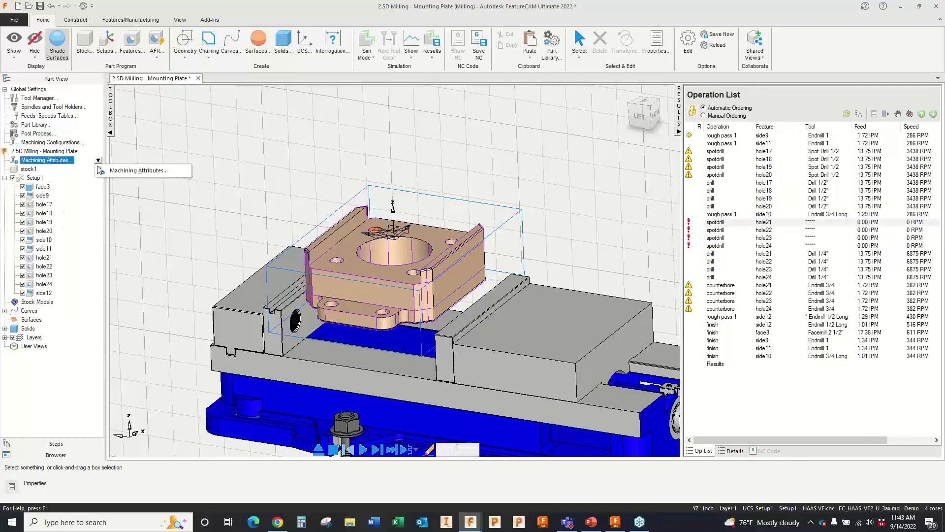
left_click(124, 172)
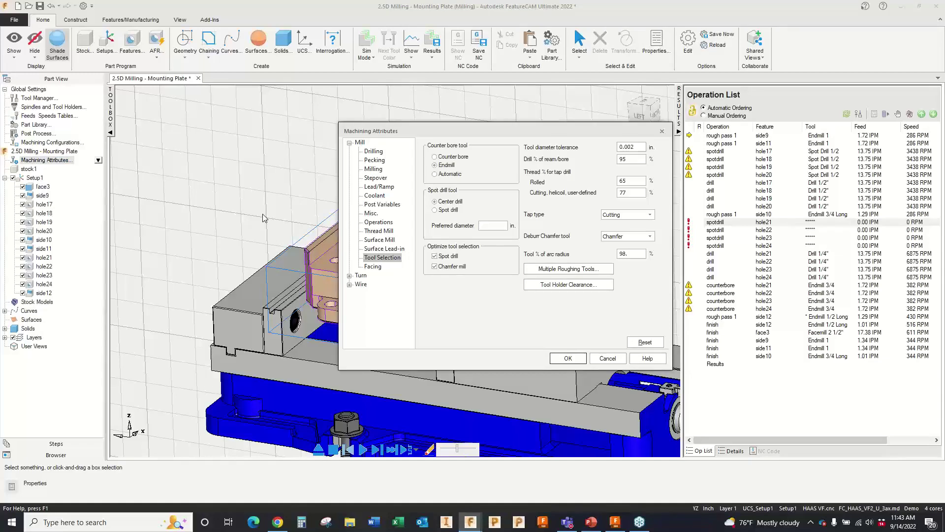
key("Return")
Step: Simulate the operations on the machine, skipping ahead and pausing to inspect the holder clearance during the side12 rough pass
left_click(363, 449)
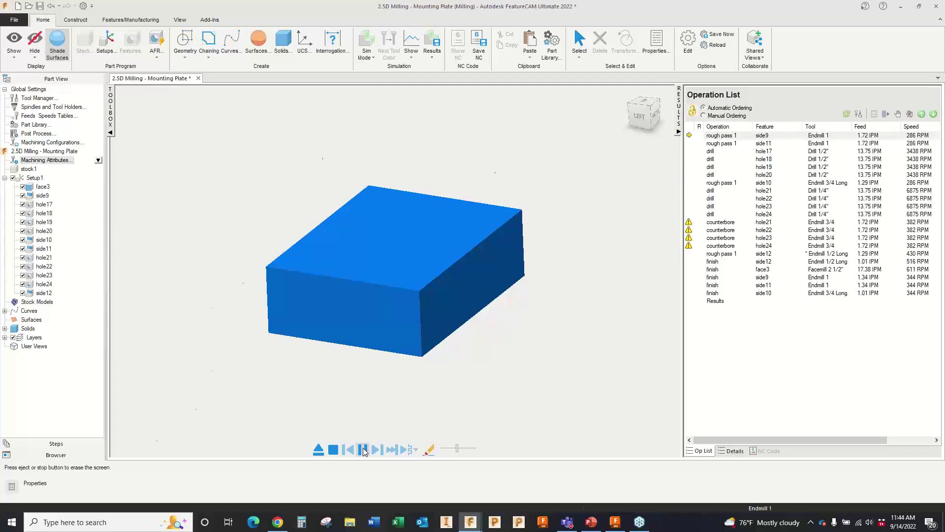
left_click(411, 450)
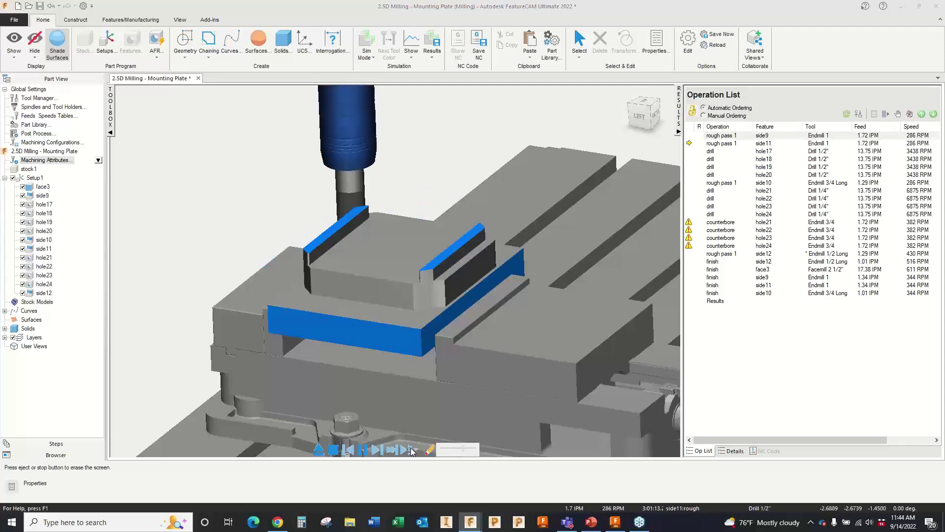
left_click(411, 450)
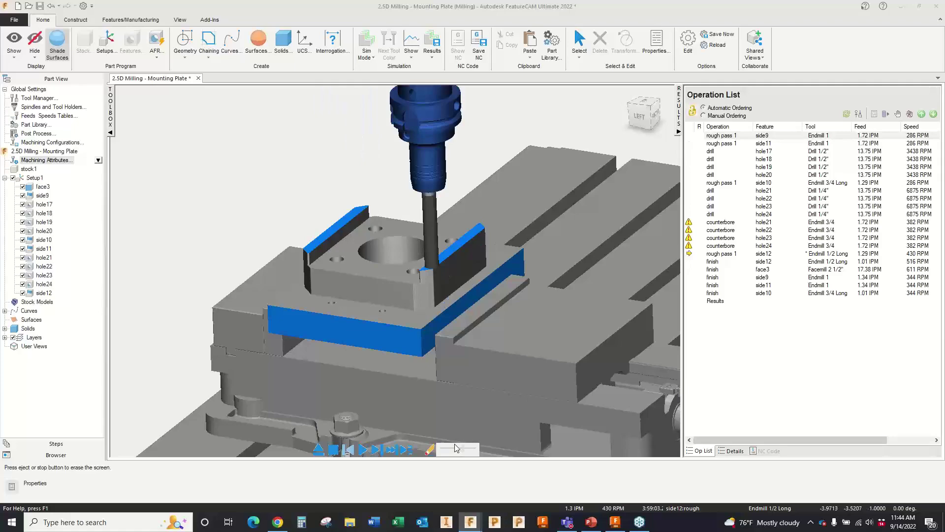
scroll(438, 289, "up", 3)
middle_click_drag(438, 290, 472, 207)
scroll(473, 206, "down", 3)
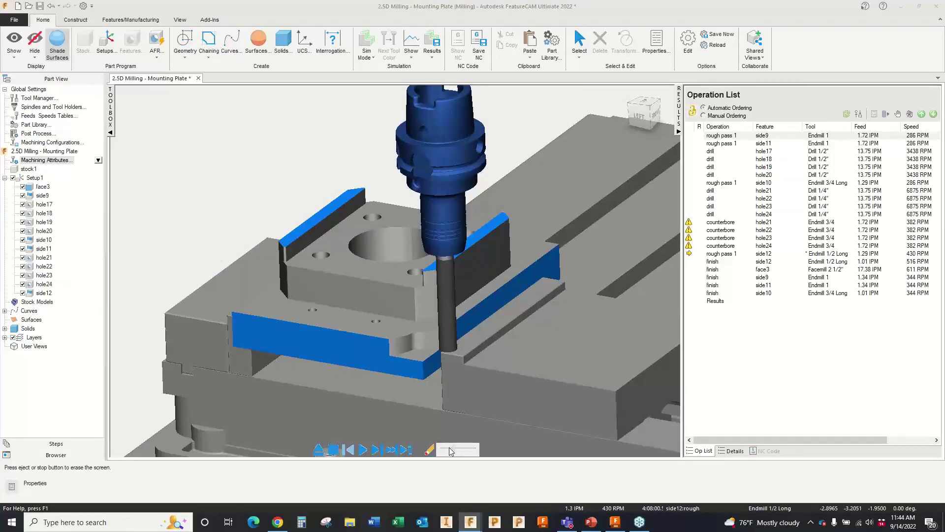
left_click(363, 450)
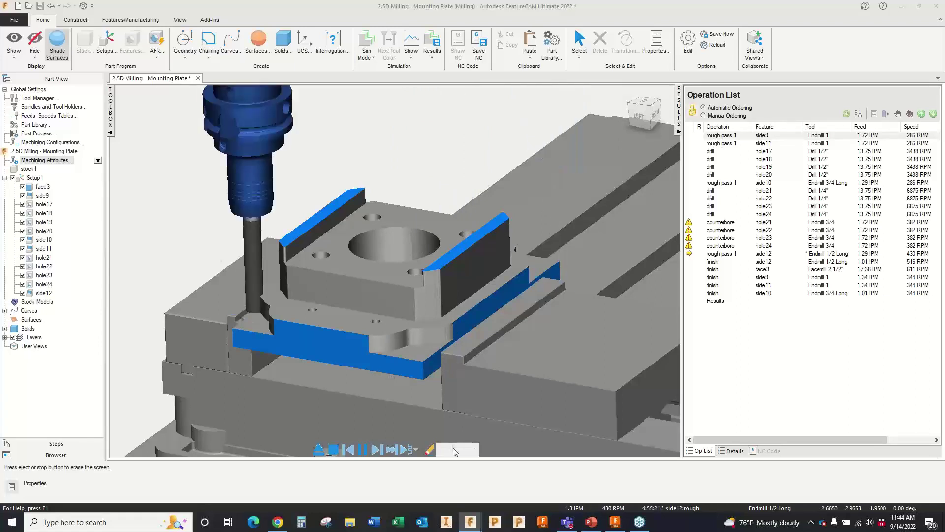
left_click_drag(453, 452, 461, 452)
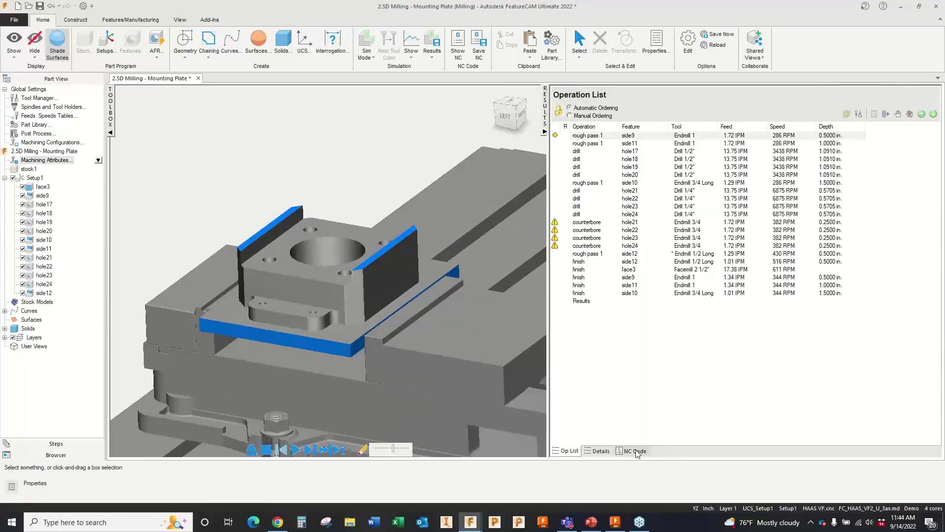
Step: Display the generated NC code and look through the side9 roughing block
left_click(635, 450)
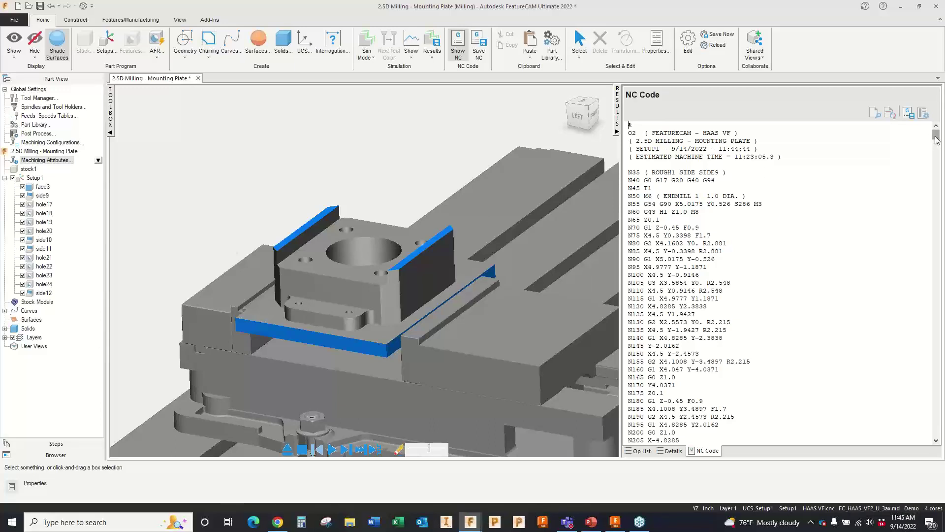
left_click_drag(936, 140, 936, 145)
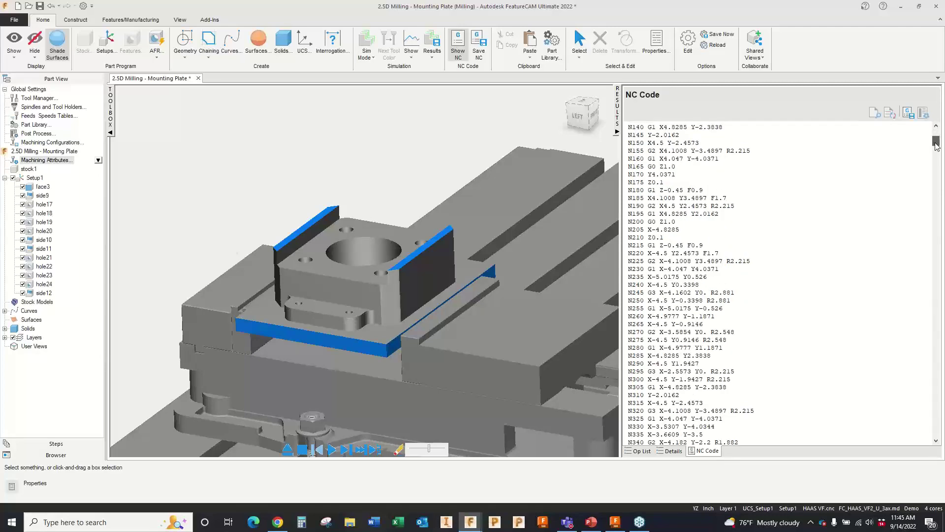
left_click_drag(936, 143, 937, 132)
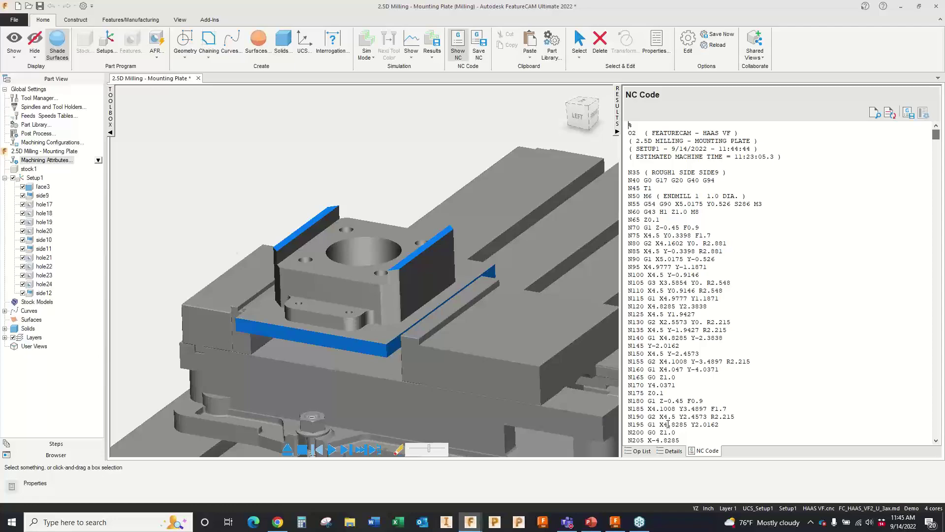
Step: Turn off Do finish cuts last in the automatic ordering options, and simulate the reordered operations
left_click(642, 451)
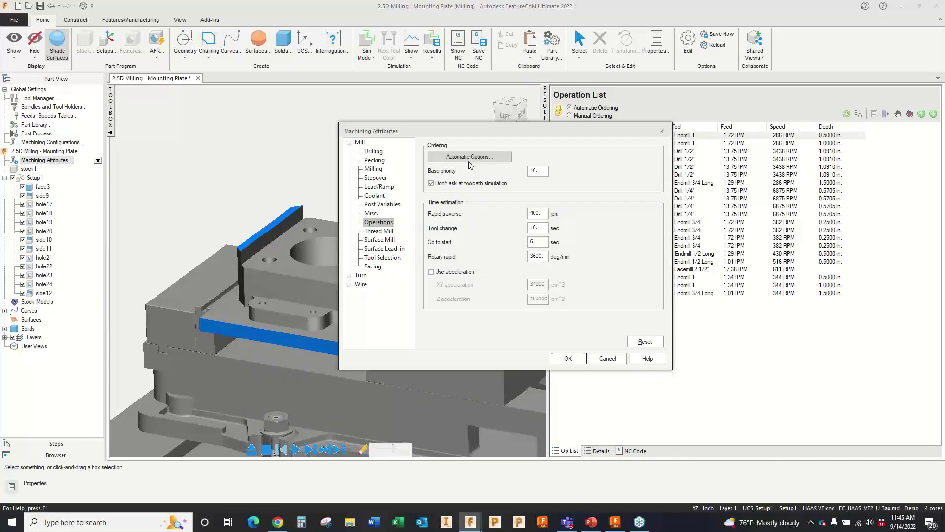
left_click(467, 157)
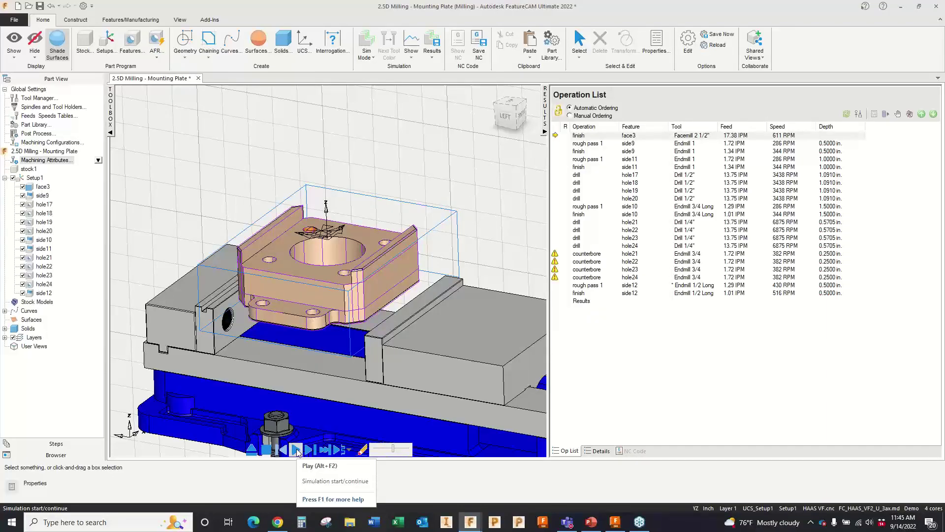
left_click(296, 450)
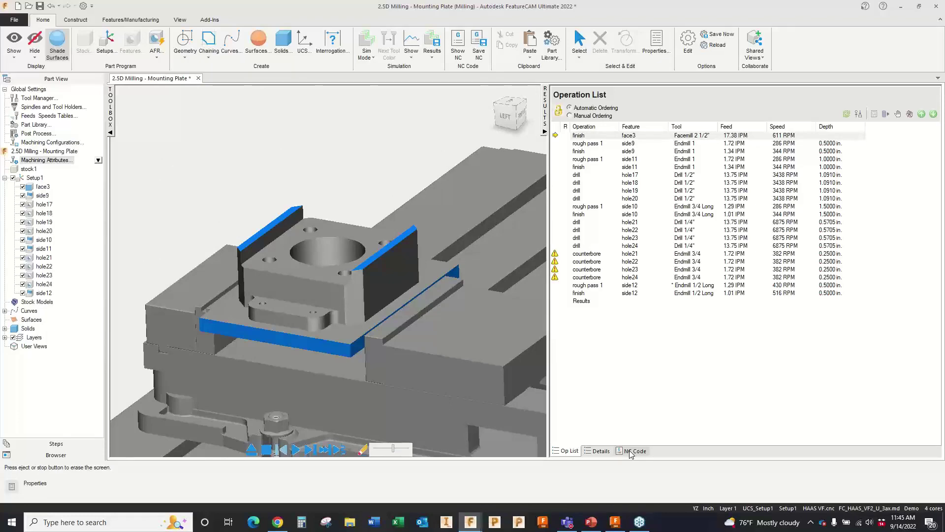
Step: Check the regenerated NC code, return to the operation list, and inspect the simulated part in an enlarged view
left_click(632, 451)
left_click(642, 451)
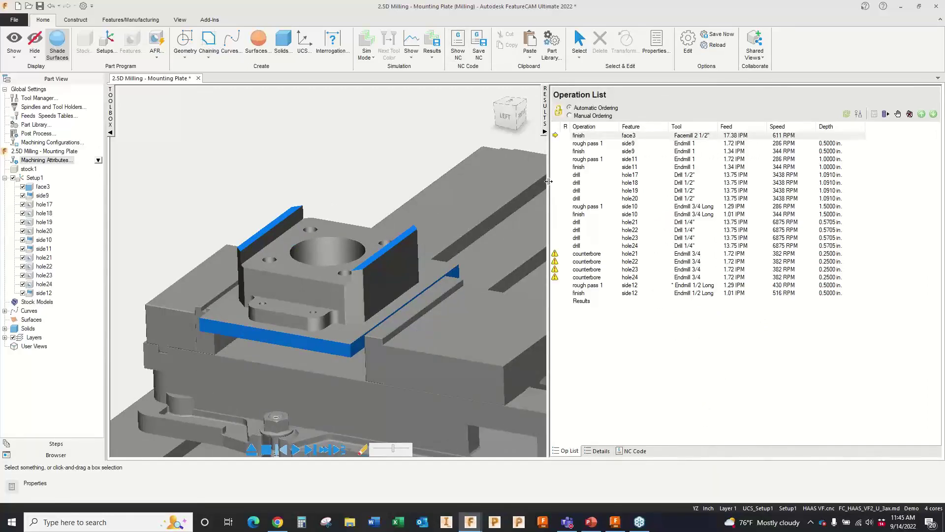
scroll(408, 249, "up", 2)
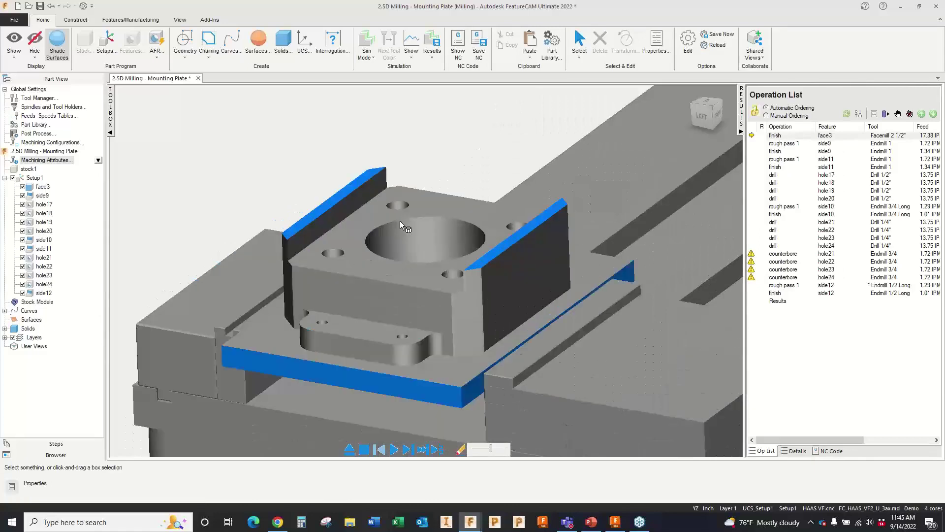
scroll(400, 220, "down", 1)
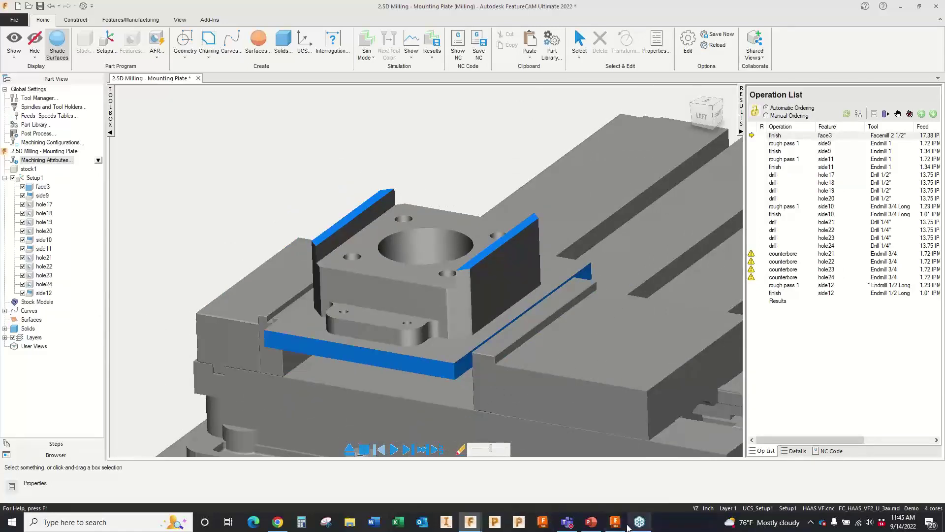
Step: Switch to Fusion 360 to view the mounting plate's toolpaths, and return to FeatureCAM
mouse_move(624, 527)
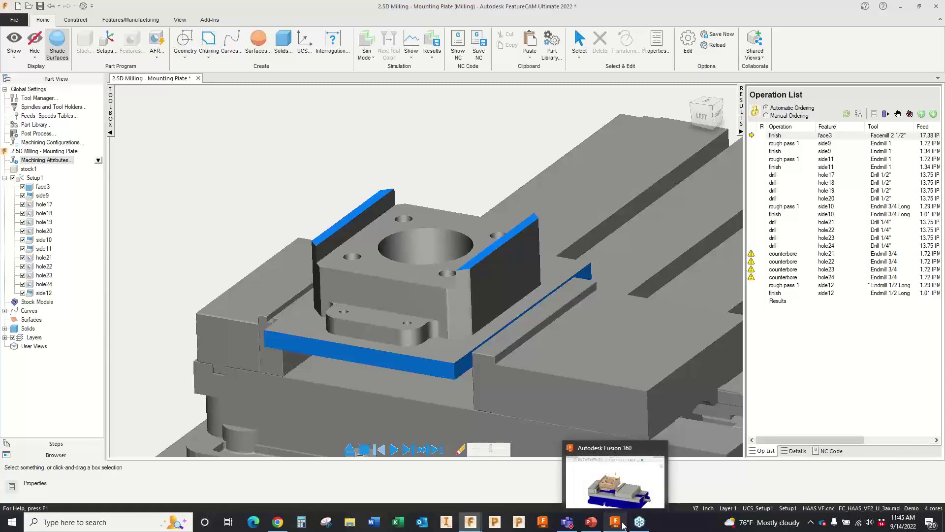
left_click(620, 489)
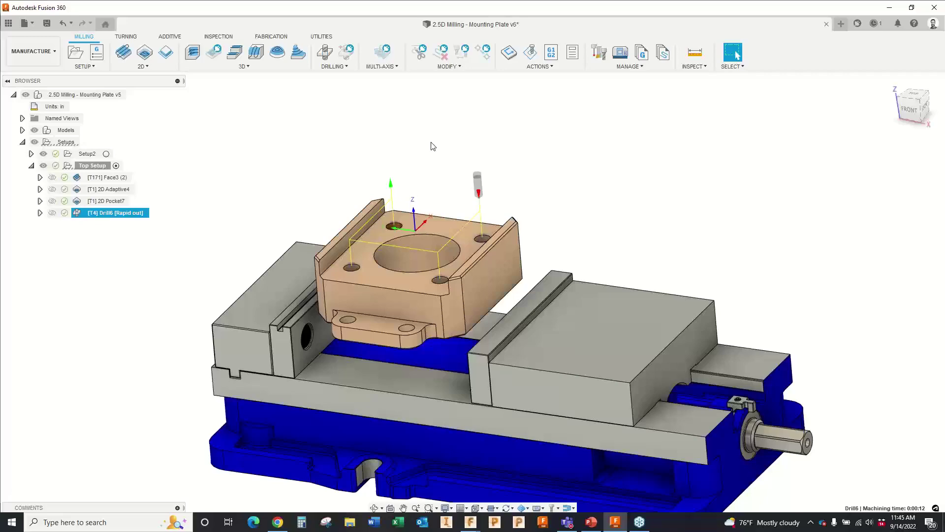
key("alt+Tab")
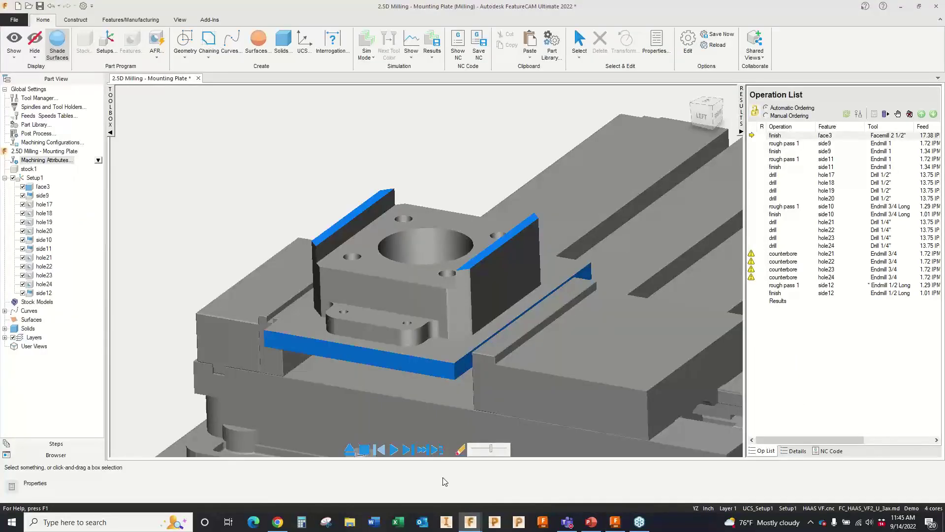
Step: Open the machining attributes of the Demo Config machining configuration for editing
left_click(51, 142)
left_click(395, 211)
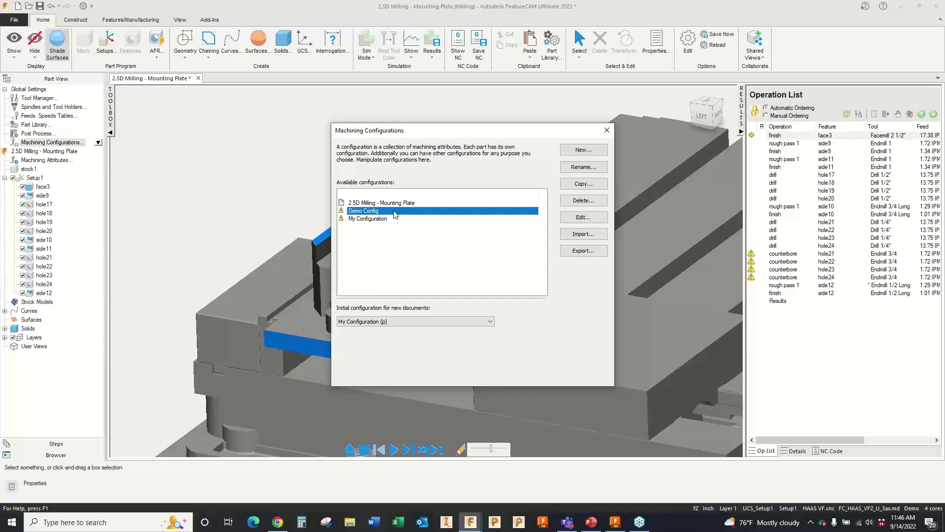
left_click(584, 218)
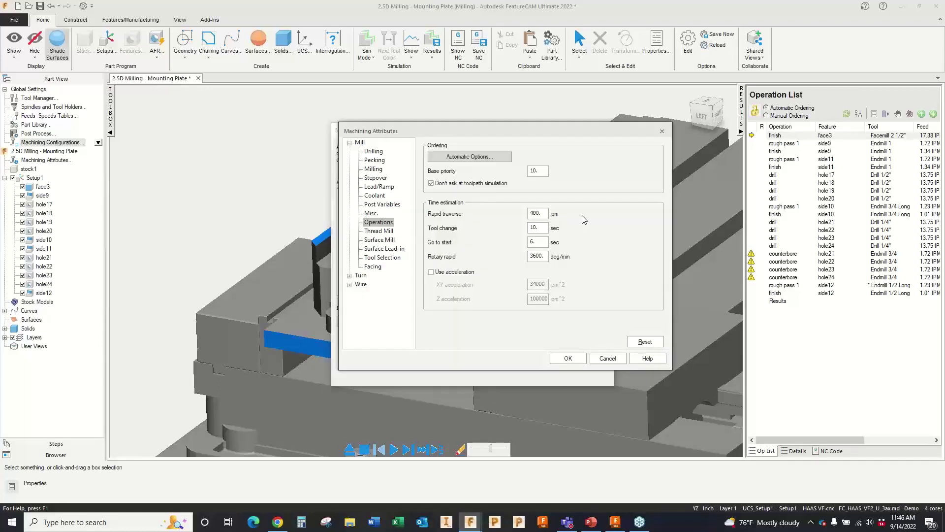
left_click_drag(487, 131, 398, 112)
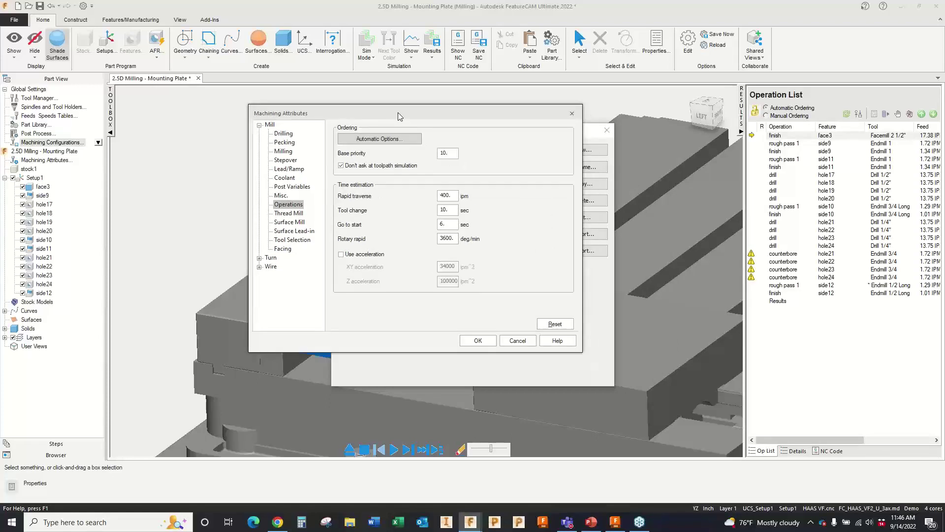
Step: In the tool selection attributes, set the tool holder clearance requirement to Setup and switch the Additionally clear shank option
key("Down")
key("Down")
key("Down")
key("Down")
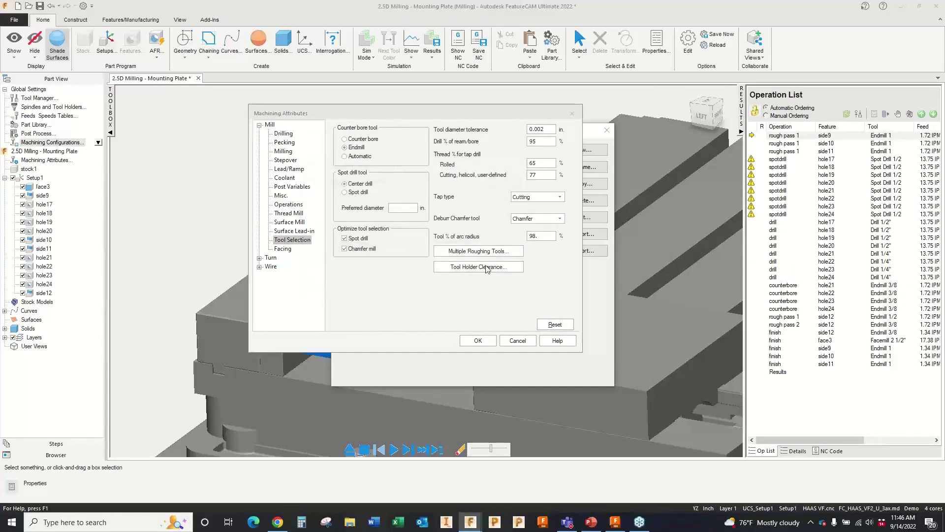
left_click(486, 268)
left_click(352, 209)
left_click(344, 226)
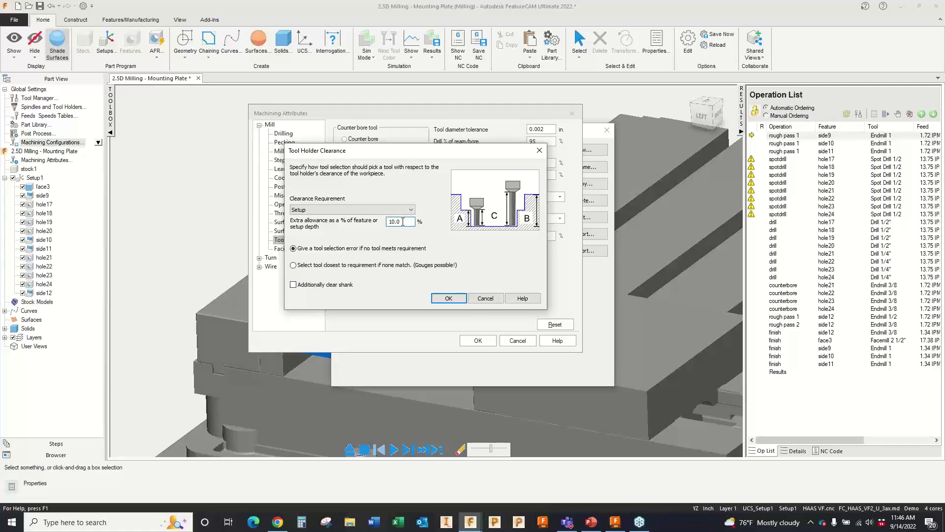
left_click(294, 285)
left_click(449, 298)
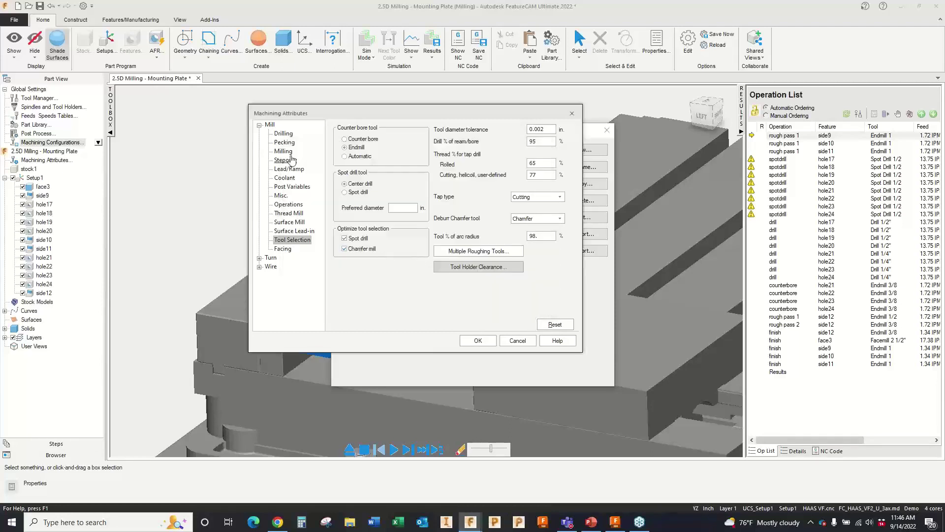
Step: Review the configuration's stepover and bottom finish options, and its milling, drilling and coolant attributes
left_click(285, 160)
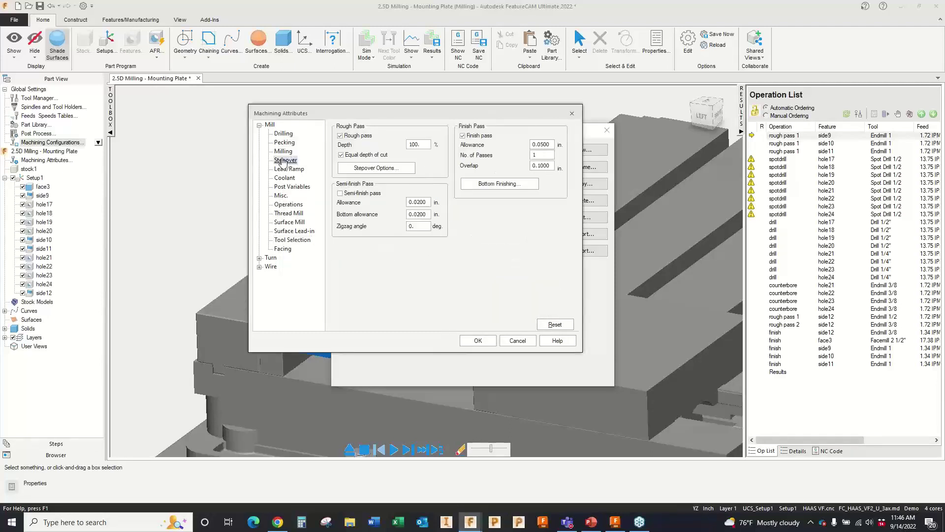
left_click(503, 184)
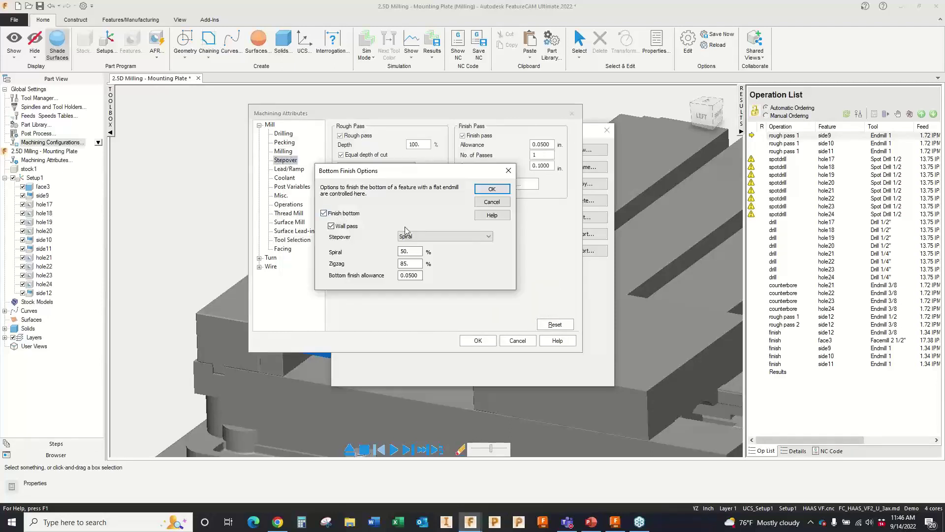
left_click(485, 191)
left_click(283, 151)
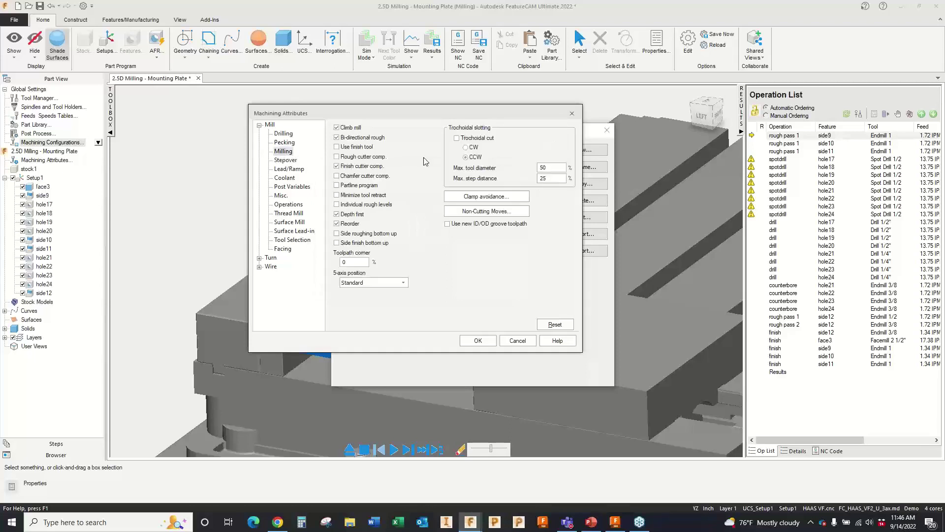
left_click(283, 133)
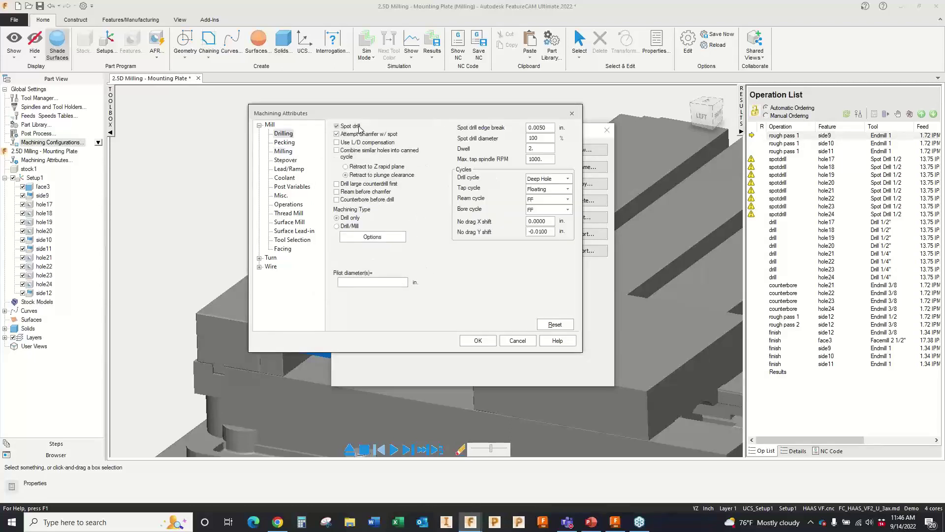
left_click(277, 179)
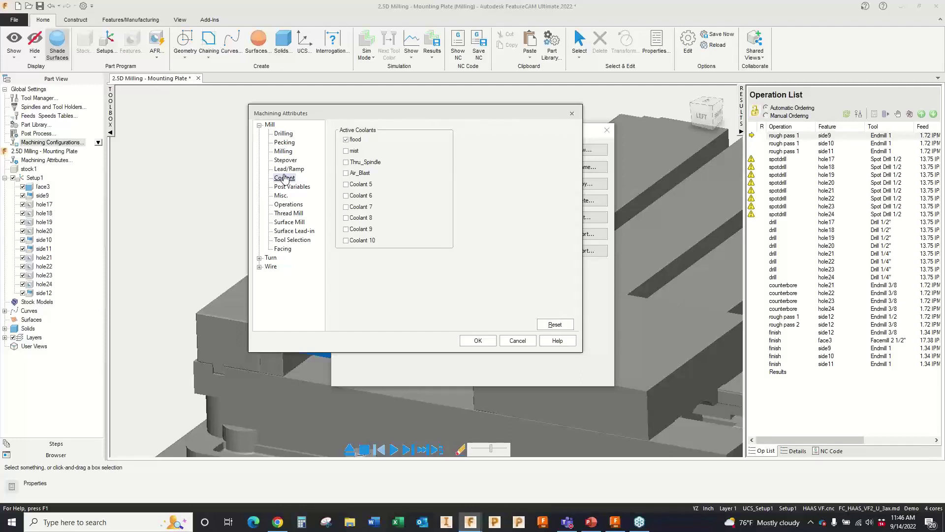
Step: In the lead/ramp attributes, set the helical ramp diameter to 75%
left_click(289, 169)
left_click(526, 196)
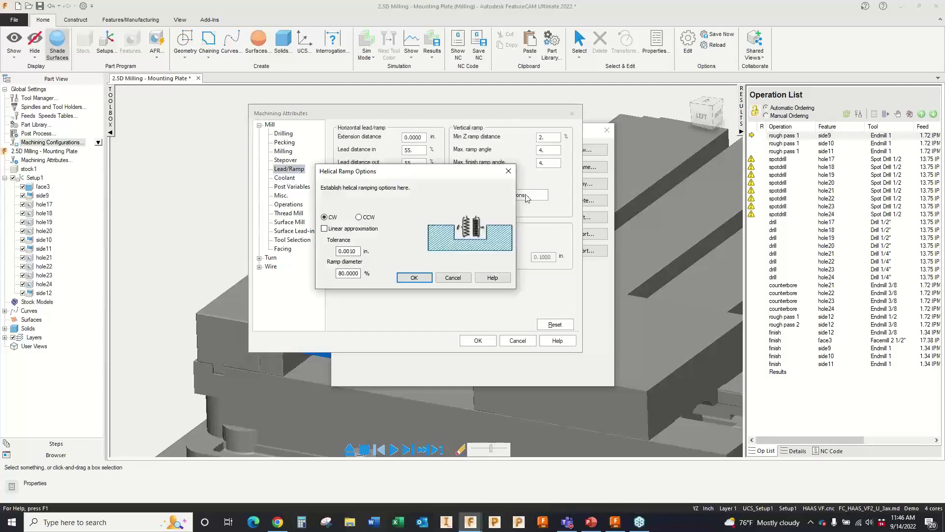
double_click(347, 273)
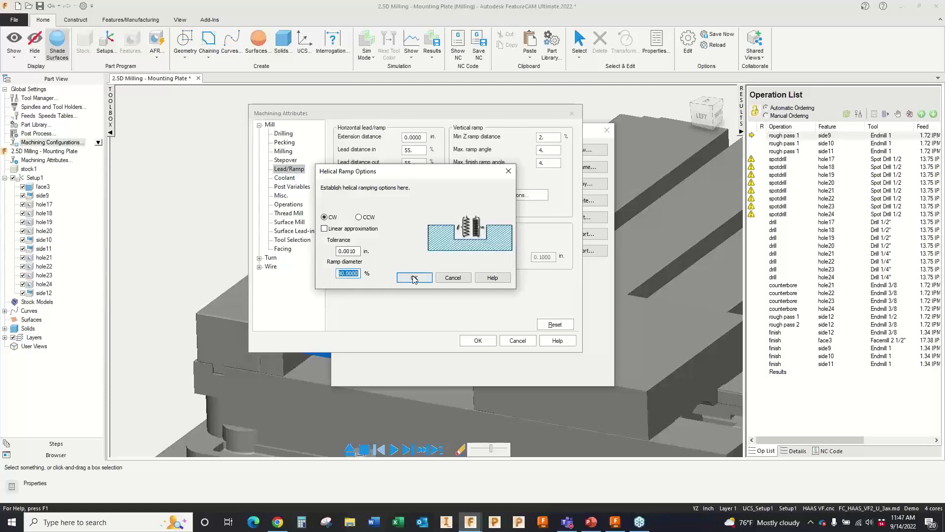
type("75.0")
left_click(415, 278)
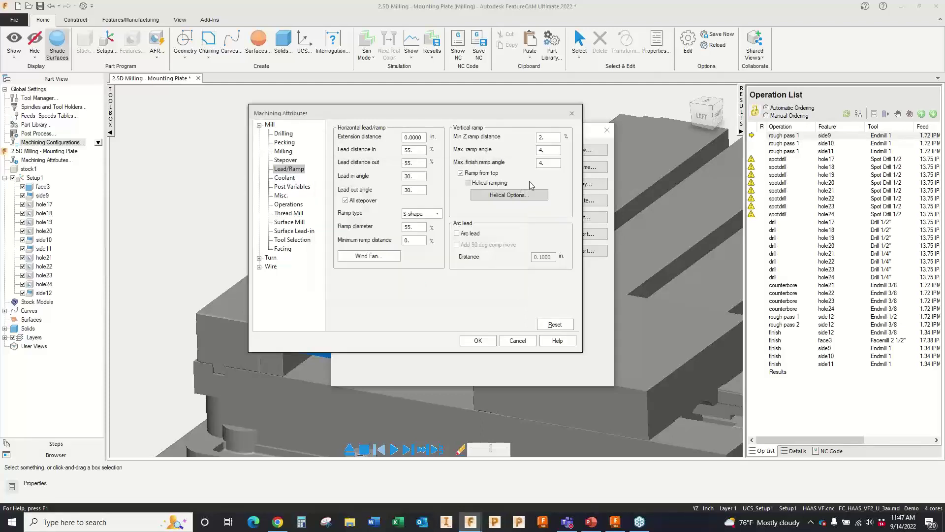
Step: Set both the maximum ramp angle and the maximum finish ramp angle to 5, and save the configuration changes
double_click(545, 150)
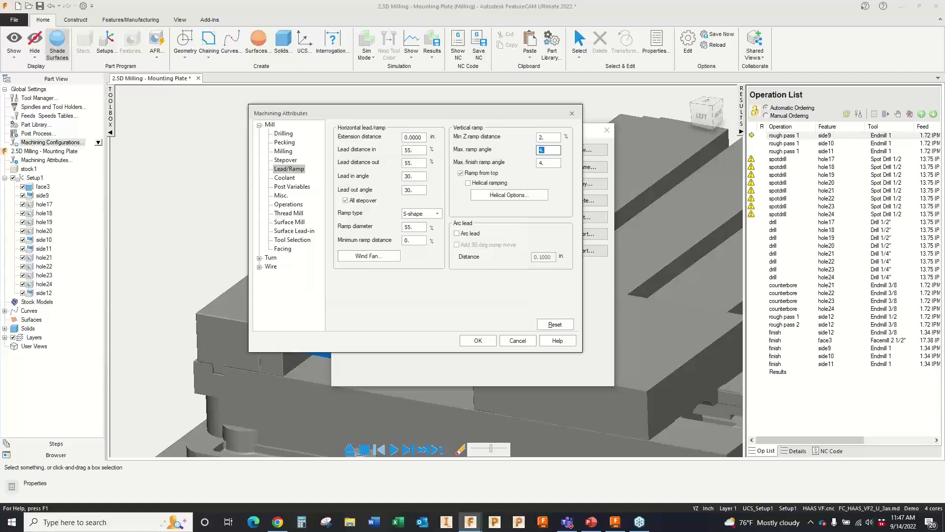
type("5")
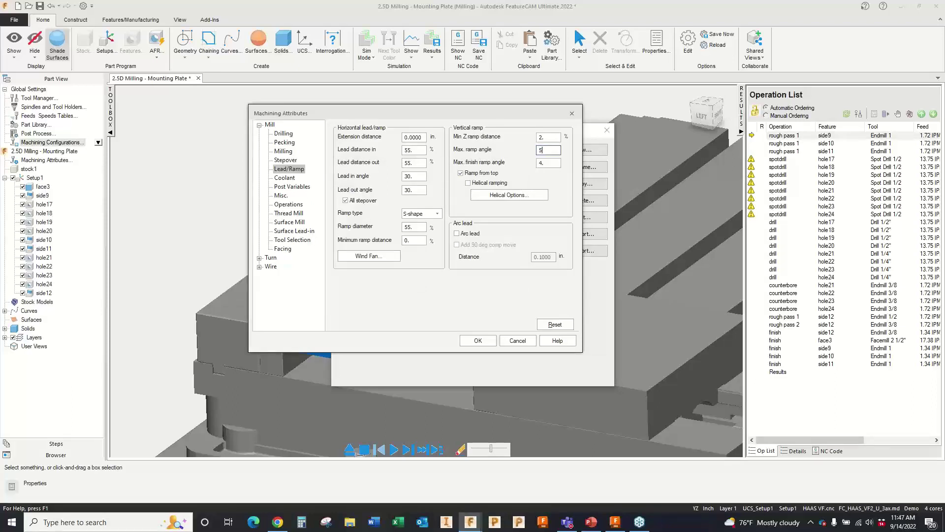
key("Tab")
type("5")
left_click(478, 341)
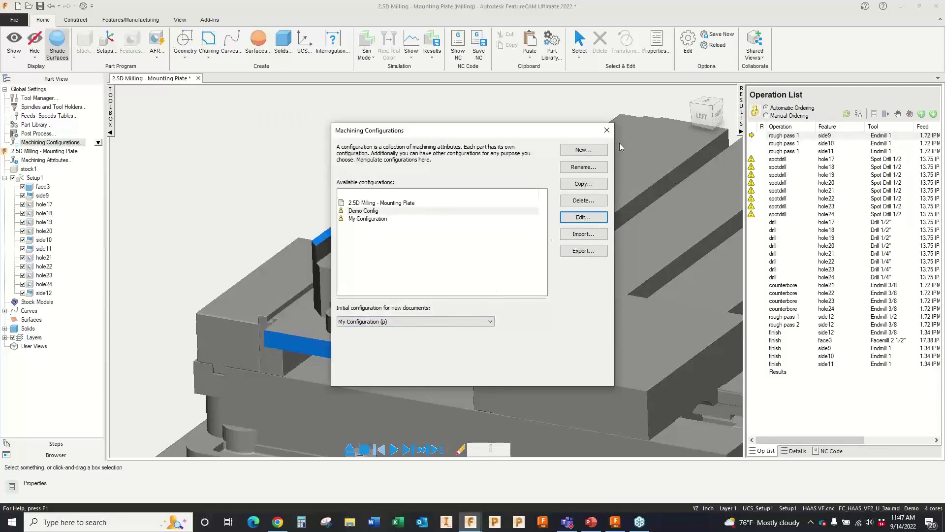
left_click(608, 130)
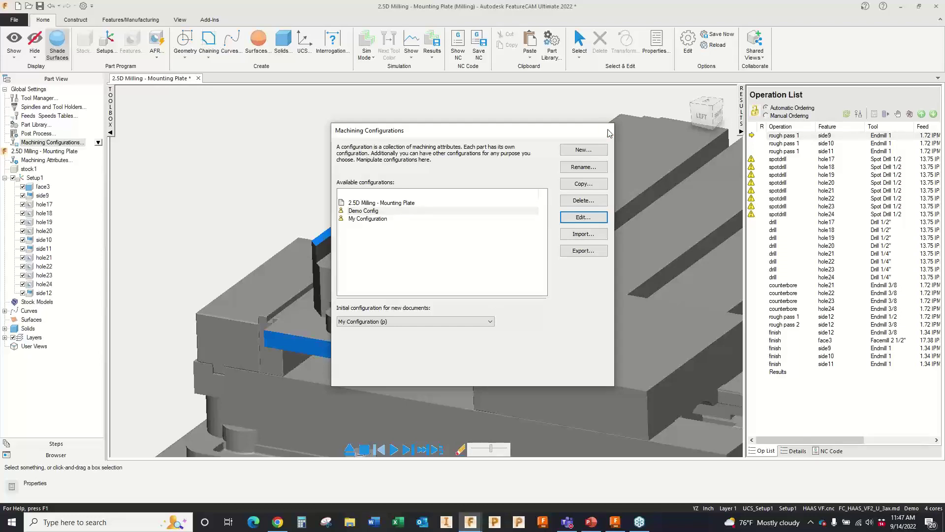
Step: Create a new inch milling document that copies its machining configurations from Demo Config
left_click(471, 523)
left_click(262, 204)
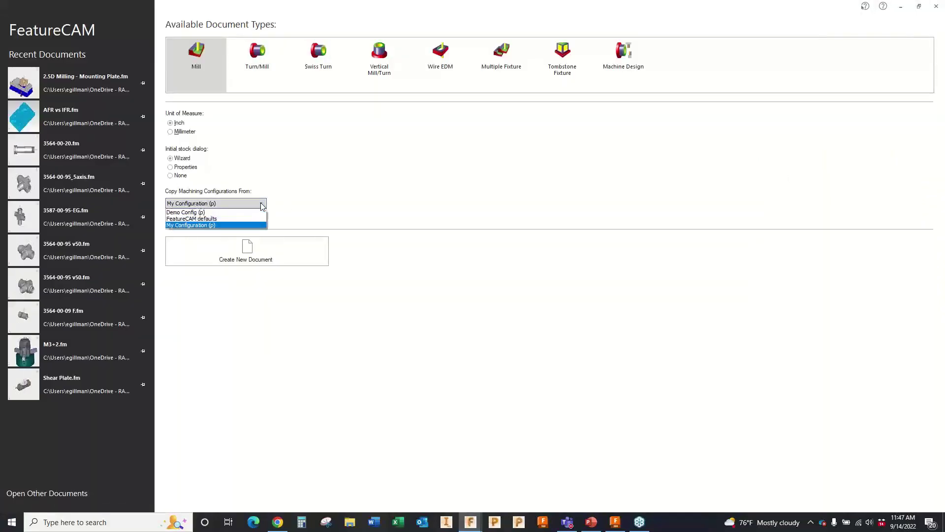
left_click(197, 213)
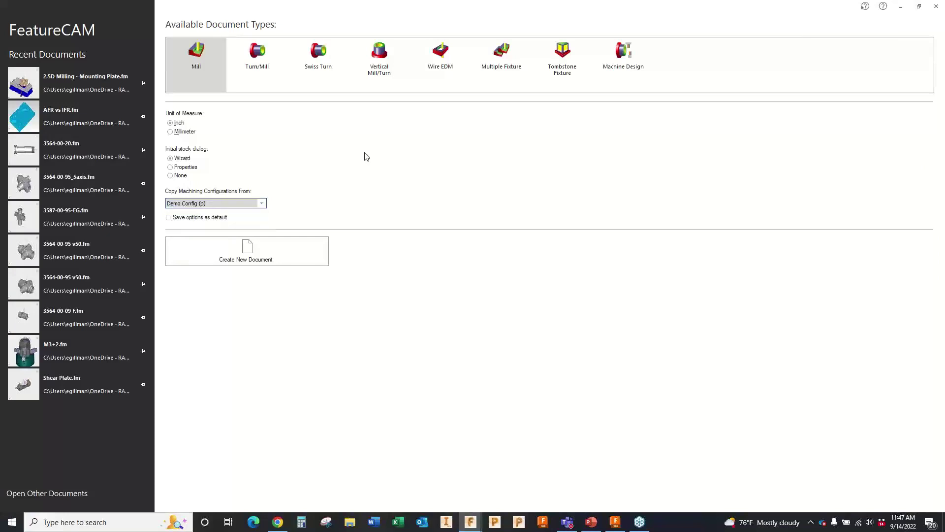
left_click(302, 245)
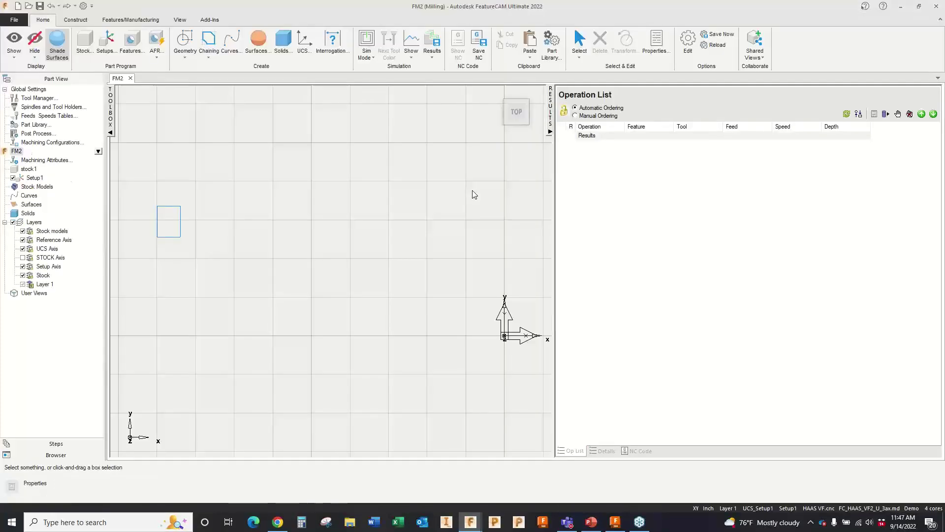
Step: Import the part file IFRAutomatic.SLDPRT into the new document
left_click(14, 20)
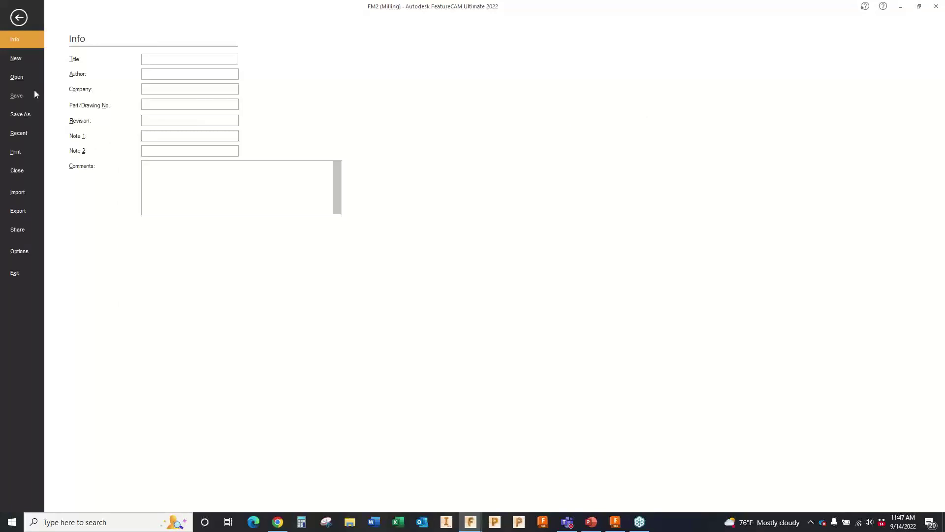
key("i")
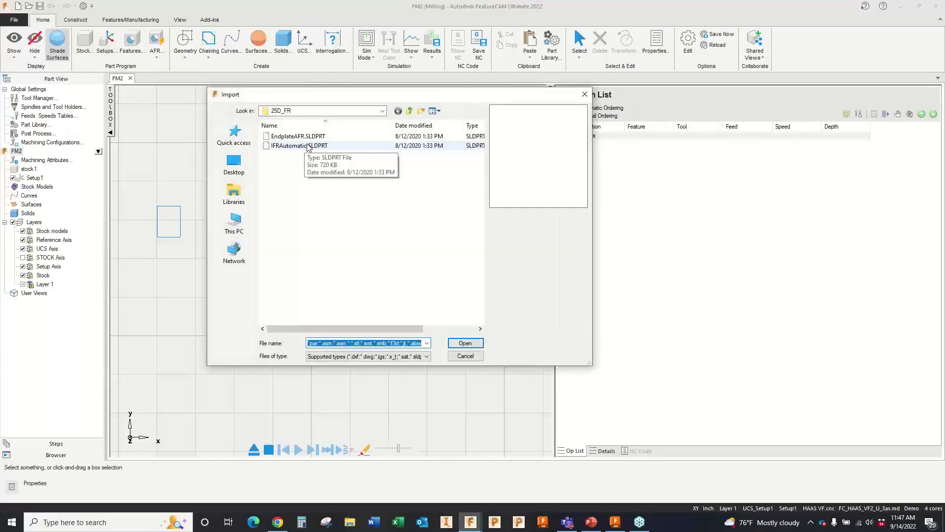
left_click(308, 146)
double_click(309, 146)
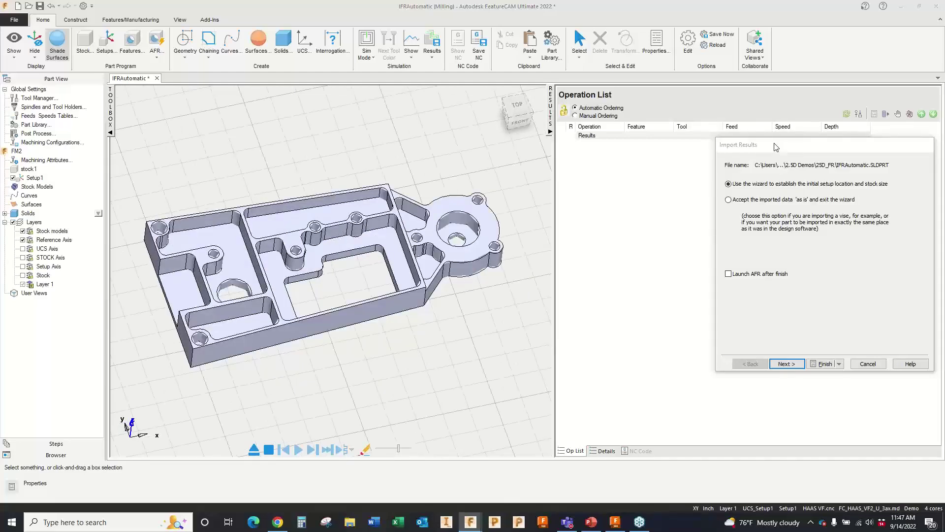
Step: Use the import wizard to align the setup's Z direction perpendicular to the upper pocket's horizontal floor
left_click_drag(776, 146, 532, 107)
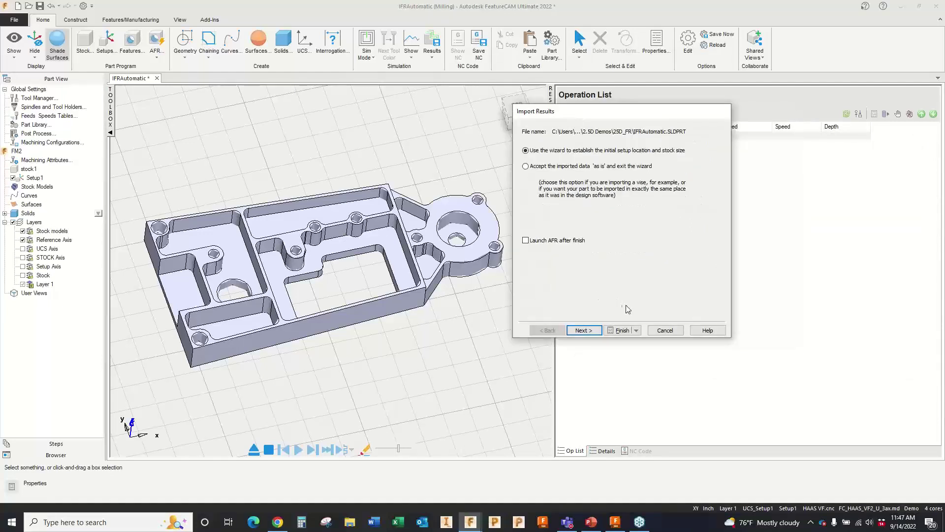
left_click(583, 330)
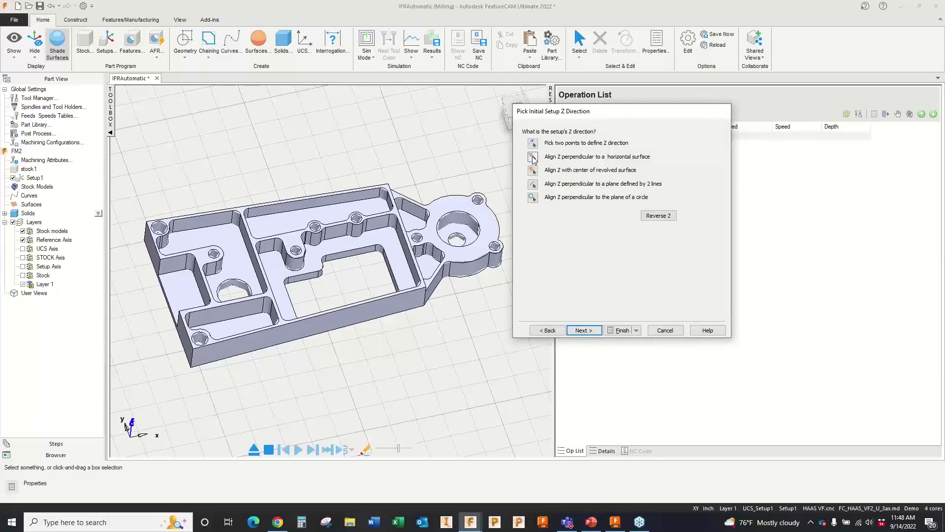
left_click(532, 157)
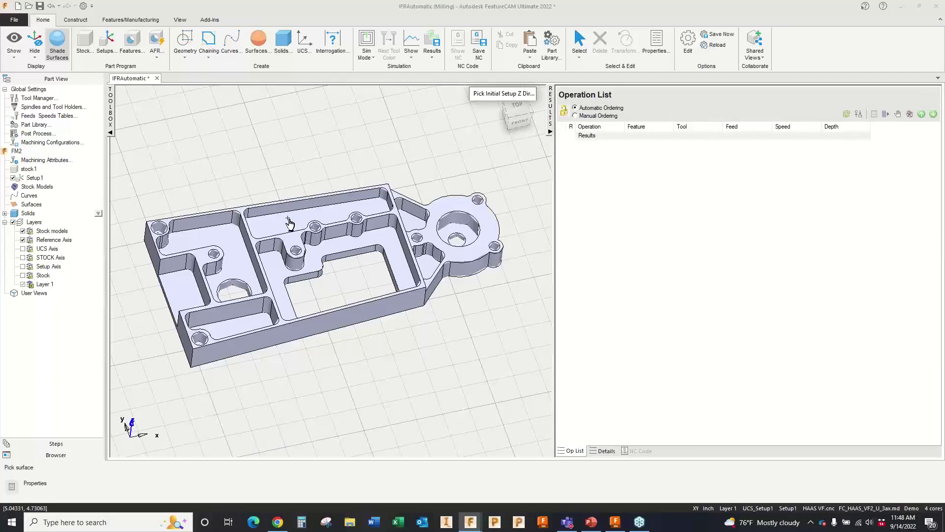
left_click(289, 220)
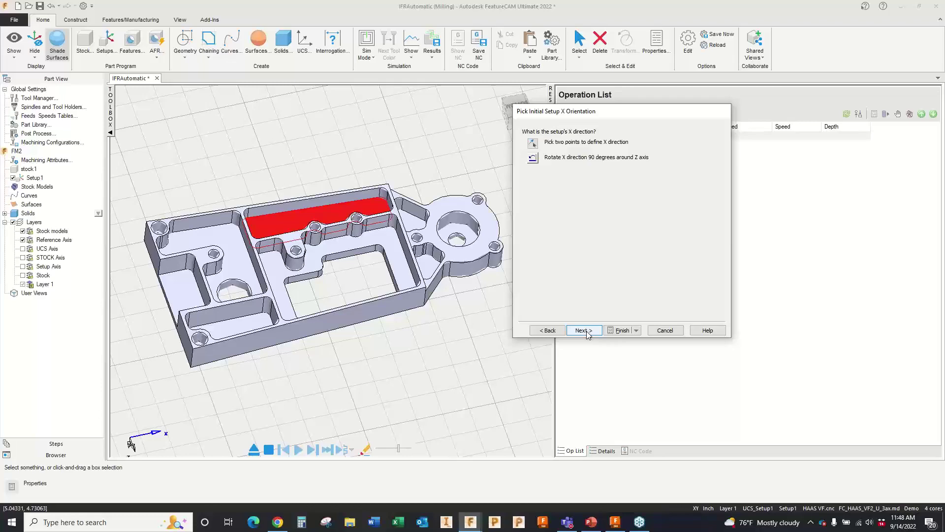
Step: Keep the setup's X direction and define block stock from the part's bounding box with 0.5 in extra on each X and Y side
left_click(584, 331)
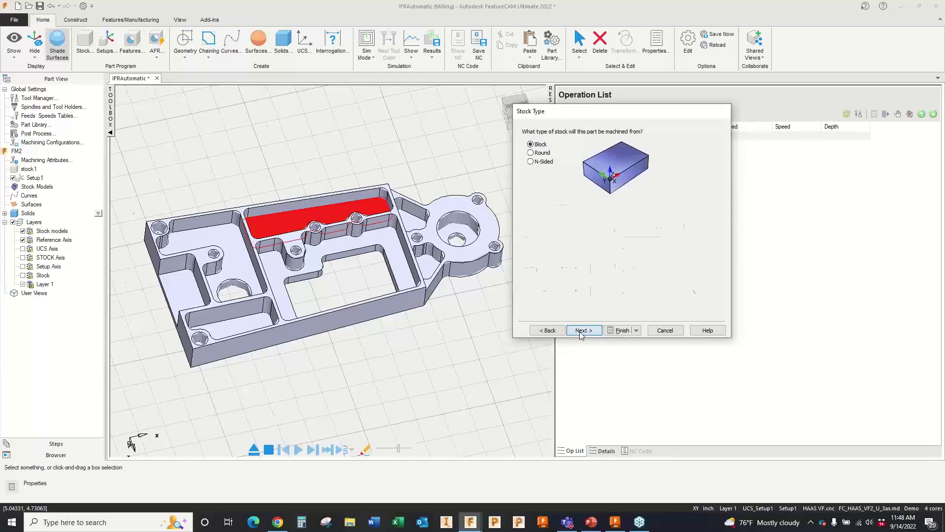
left_click(584, 330)
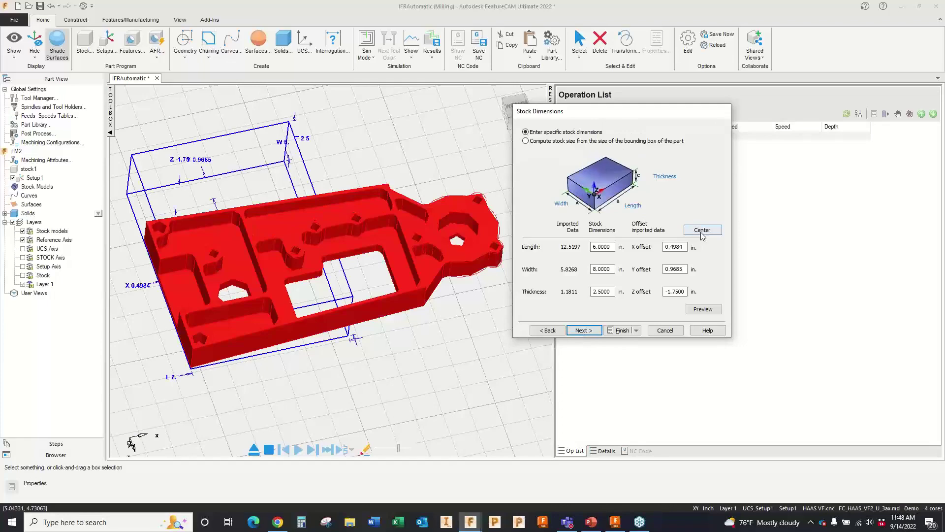
left_click(583, 330)
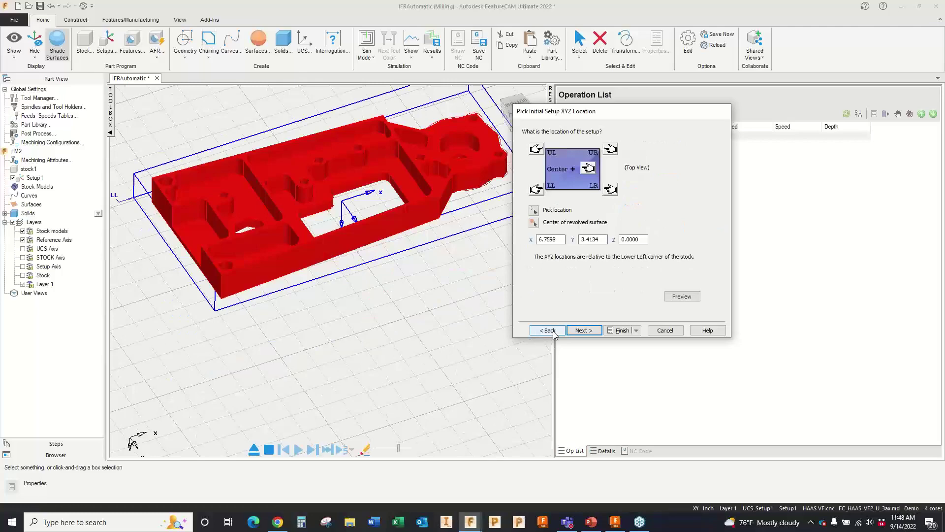
Step: Reverse the setup's Z direction to point upward, place its origin at the stock's center, and finish the import wizard
left_click(584, 331)
left_click(584, 331)
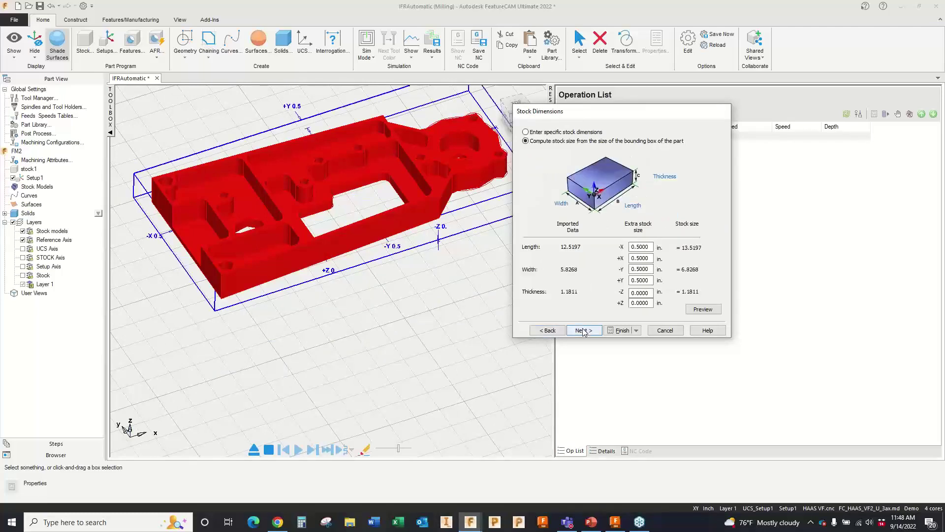
left_click(584, 330)
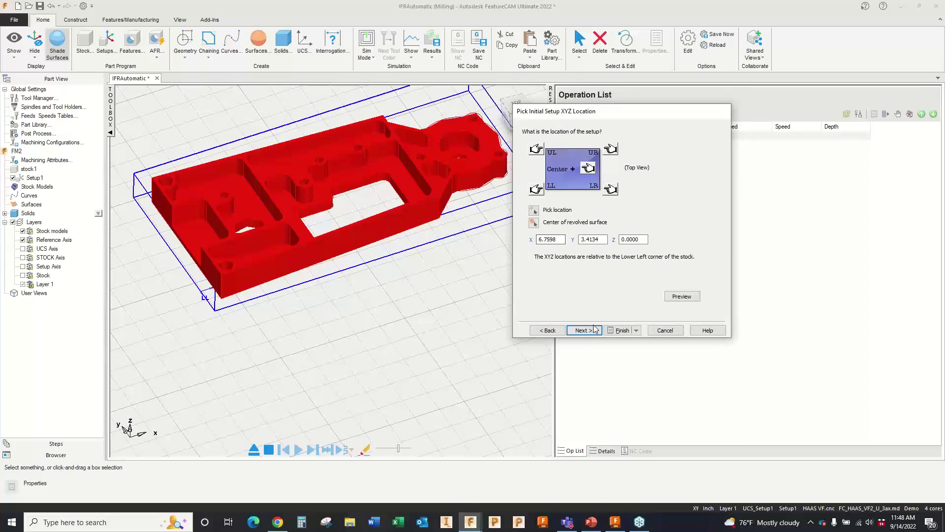
left_click(584, 330)
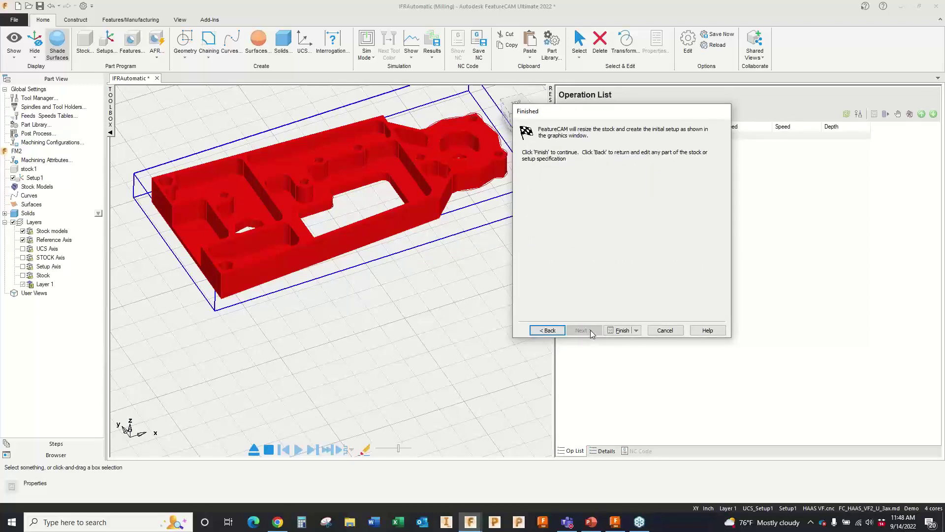
left_click(622, 330)
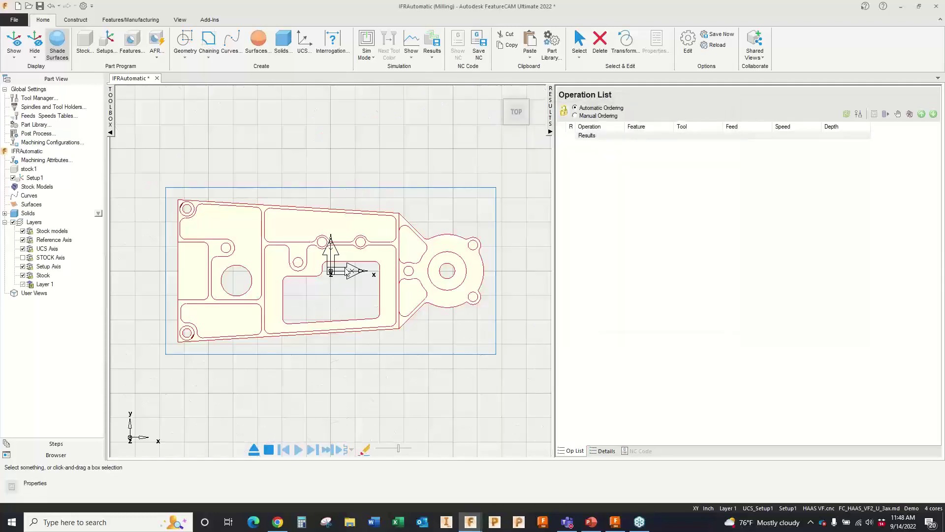
Step: Run Automatic Feature Recognition and add all recognized face, hole and side features to Setup1
left_click(156, 41)
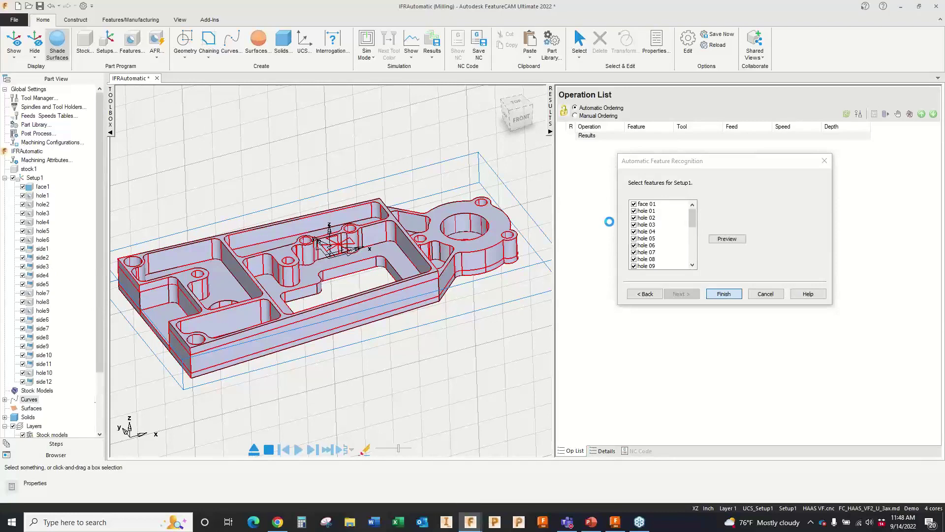
left_click(724, 293)
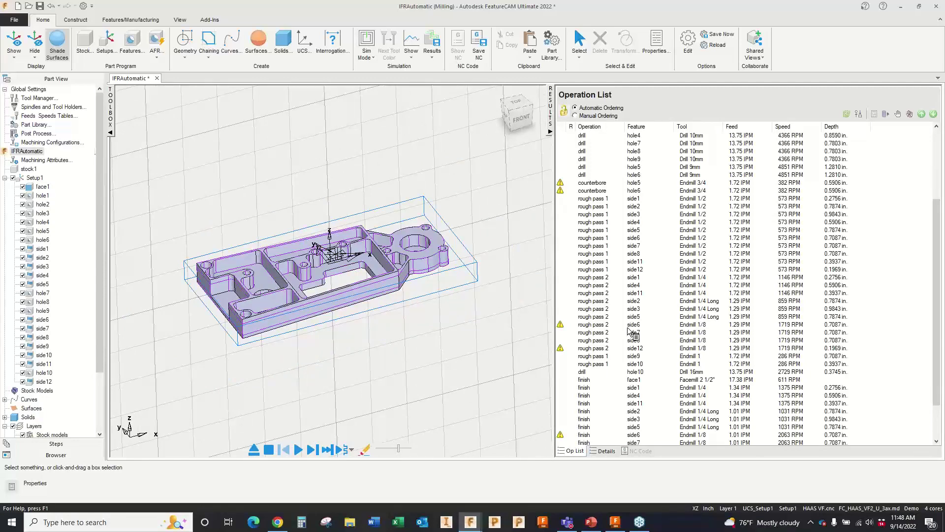
Step: Examine the operation list for the tools, feeds, speeds and depths assigned to the drilling, roughing and finishing operations
scroll(628, 328, "down", 1)
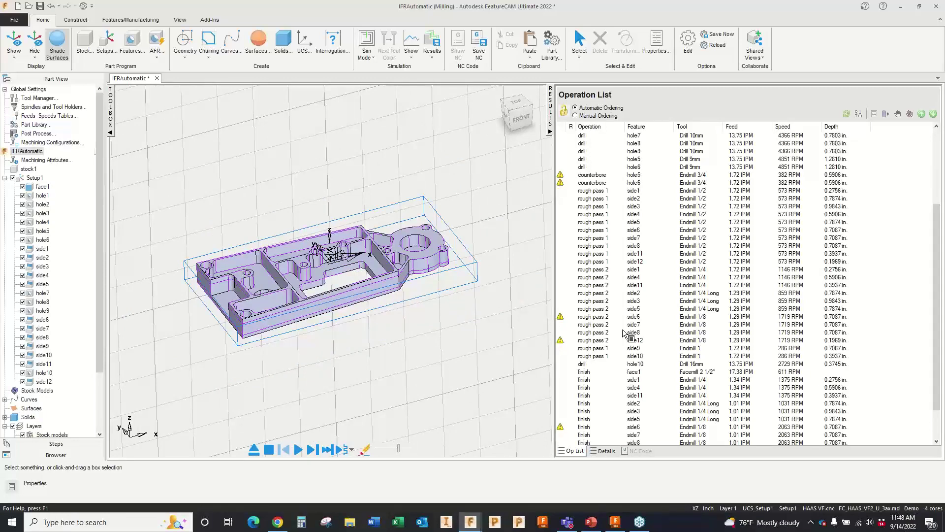
scroll(625, 333, "down", 4)
scroll(625, 334, "down", 1)
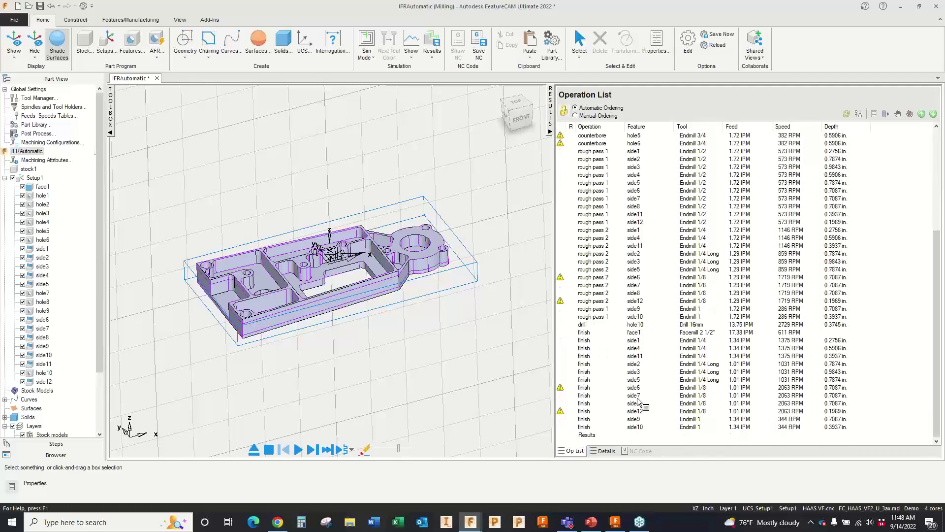
left_click(63, 143)
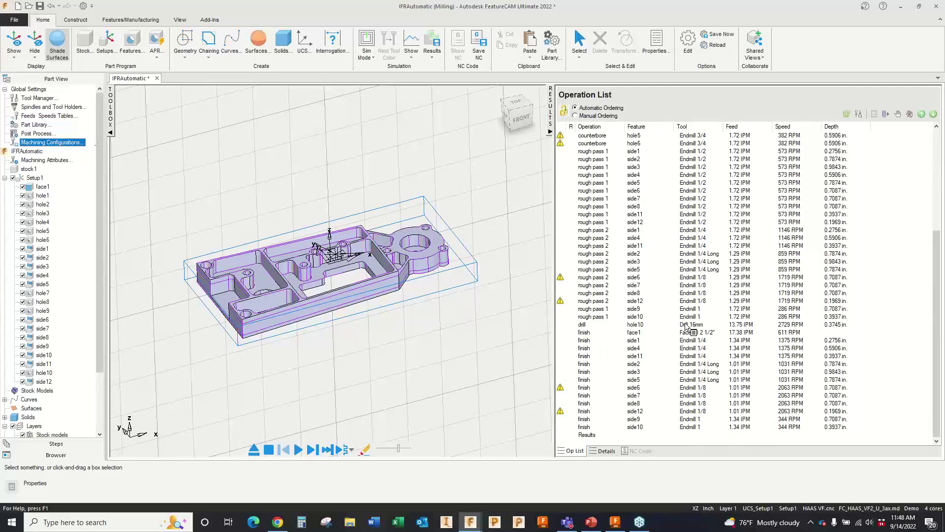
scroll(688, 326, "up", 2)
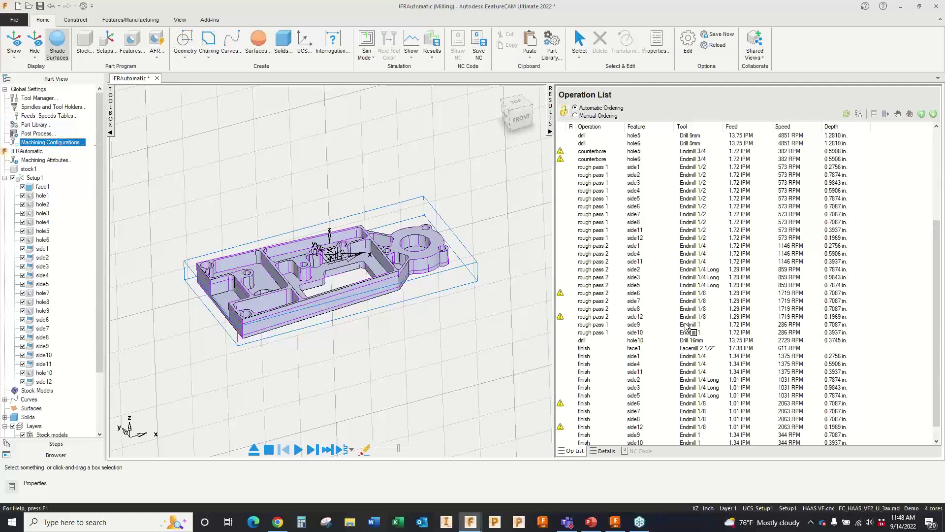
scroll(687, 327, "up", 1)
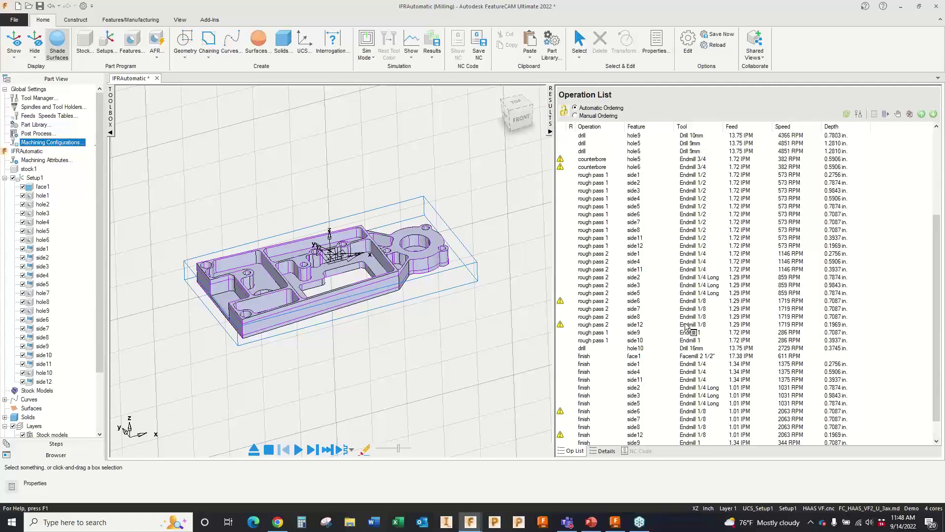
scroll(688, 326, "up", 5)
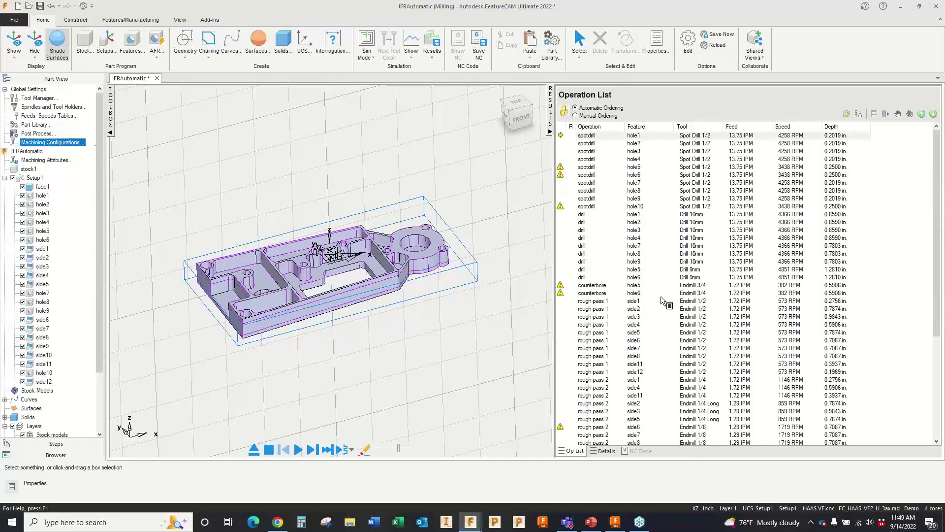
scroll(663, 302, "down", 1)
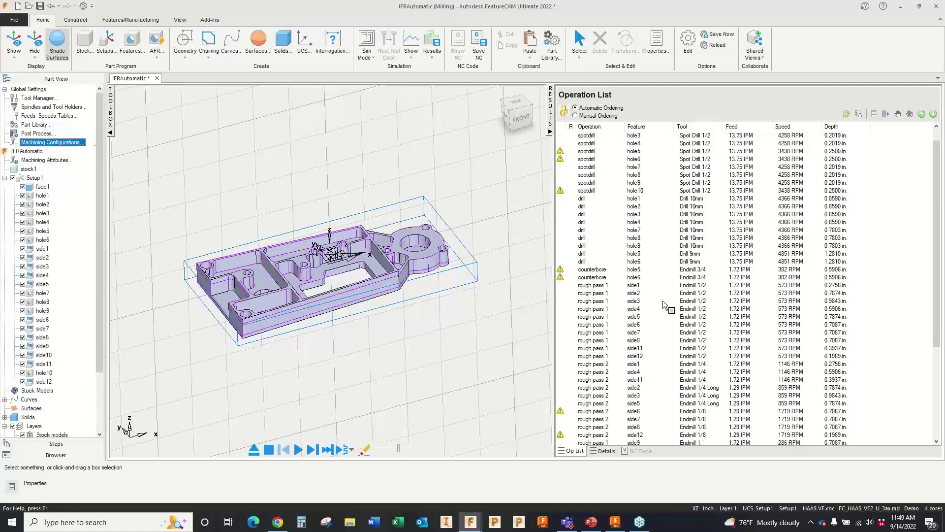
scroll(665, 302, "down", 4)
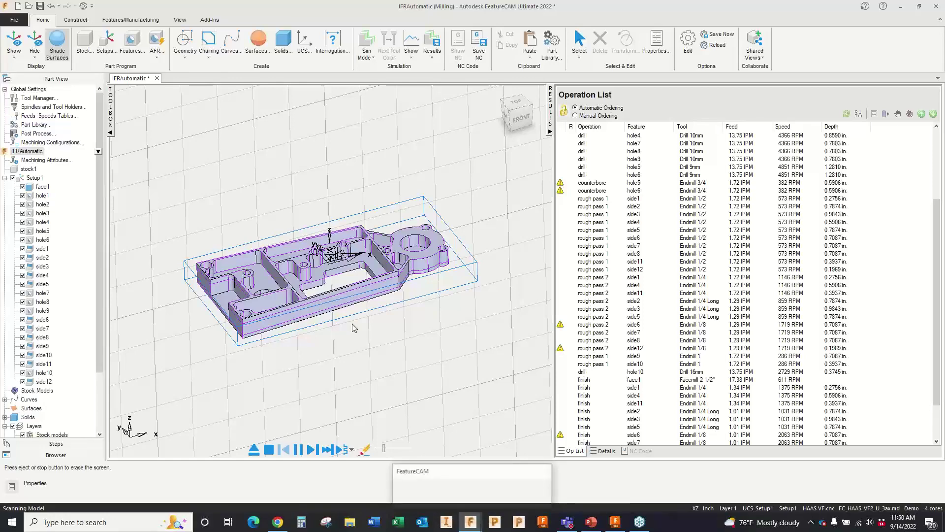
Step: Run the solid machining simulation of all operations at an increased playback speed, and display the generated NC code
key("Return")
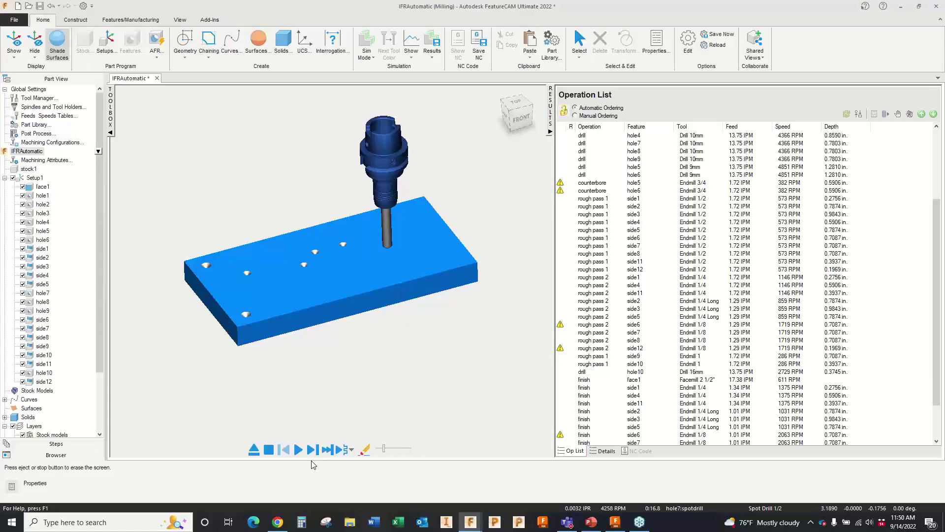
left_click(298, 450)
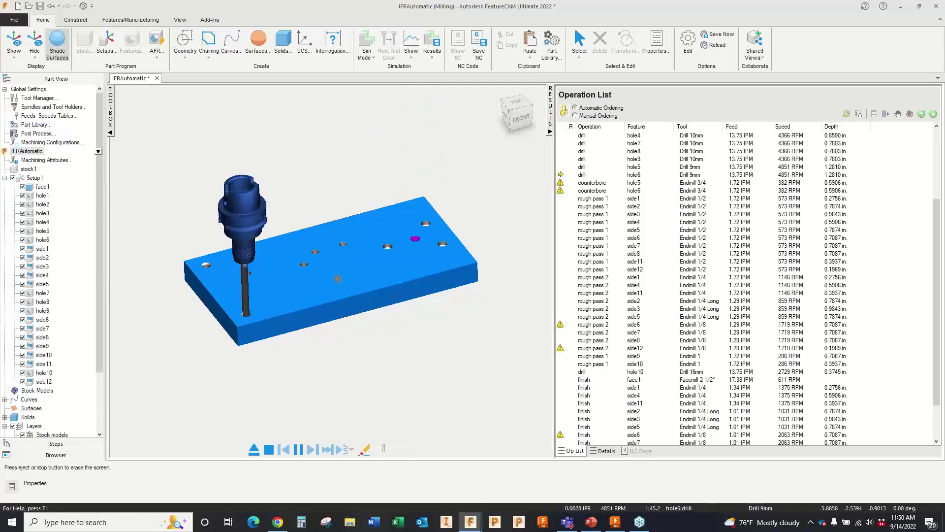
left_click_drag(383, 448, 398, 449)
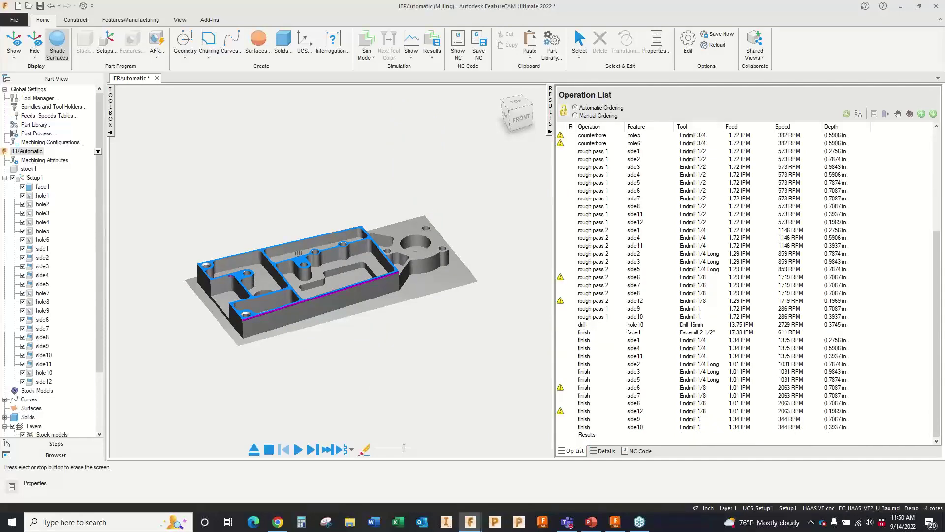
left_click(637, 451)
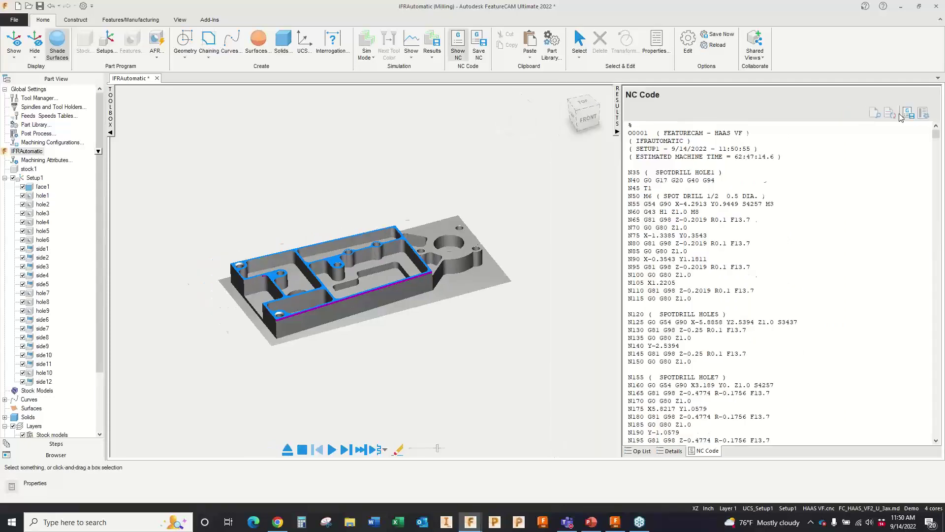
Step: Switch to the PowerPoint slide show and advance from the Live Software Demo slide to the Questions slide
mouse_move(597, 525)
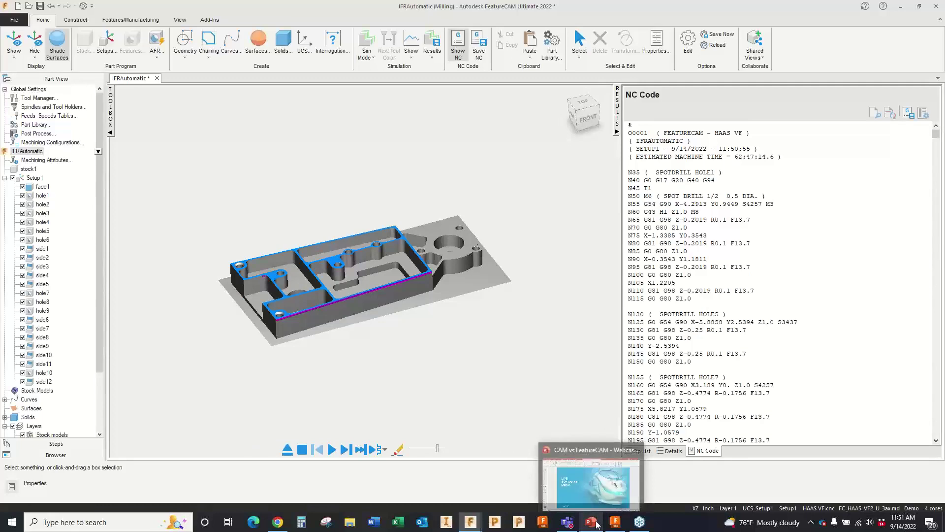
left_click(600, 487)
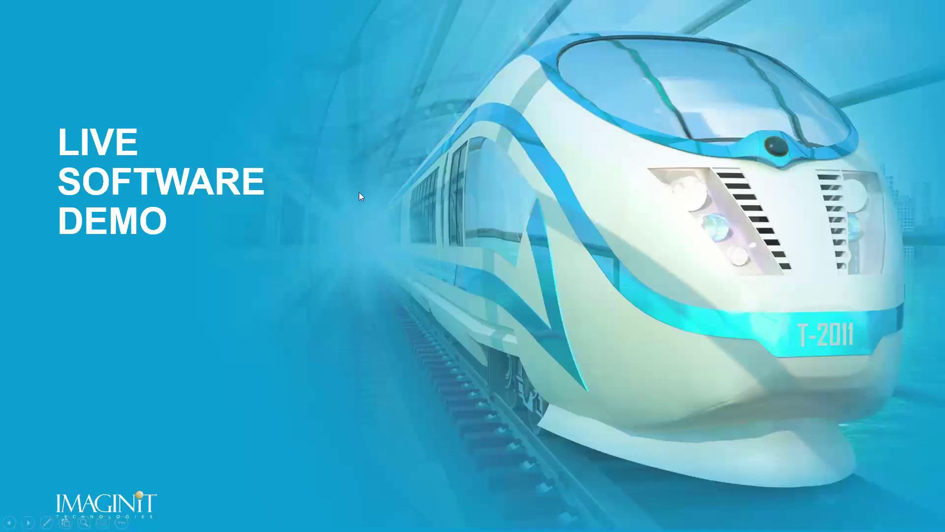
key("Right")
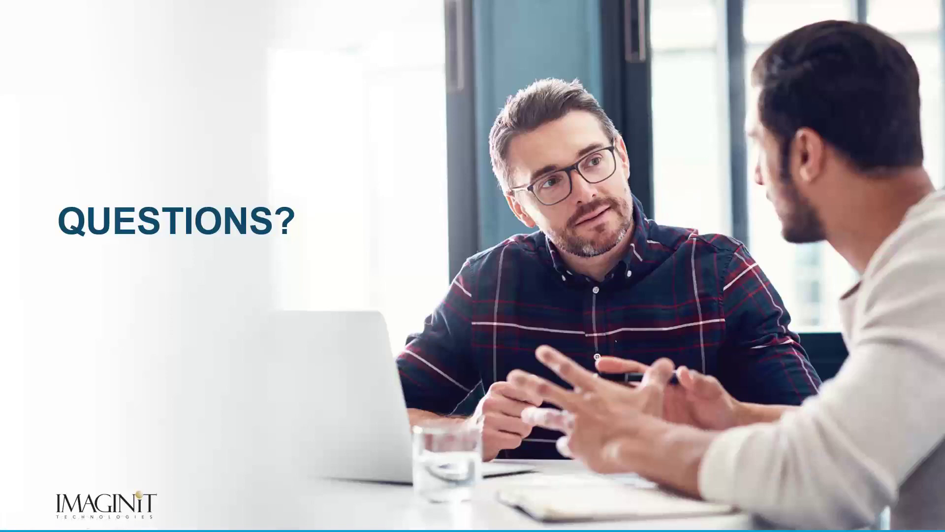